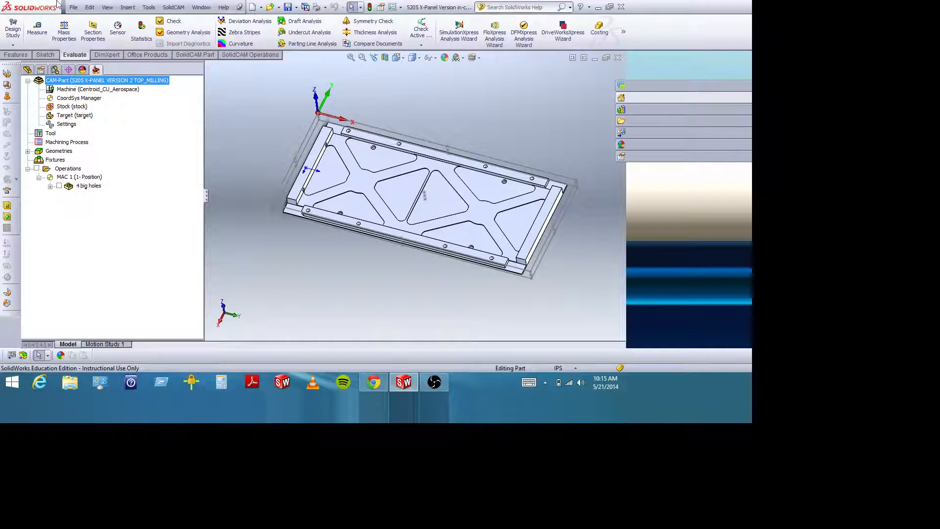
Close the open part and reopen 5205 X-Panel Version in-class demo.SLDPRT from the Lecture 8 folder with its CAM-Part data.
click(617, 58)
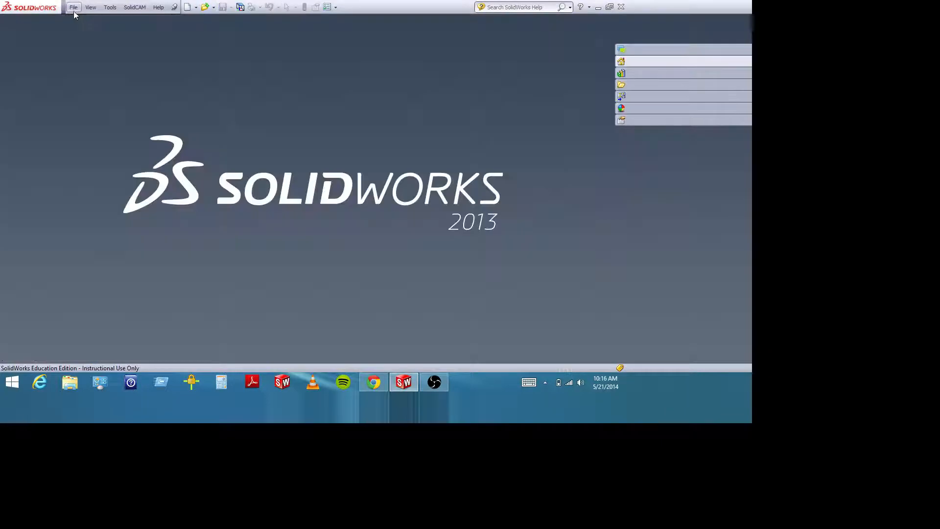
click(73, 7)
click(82, 30)
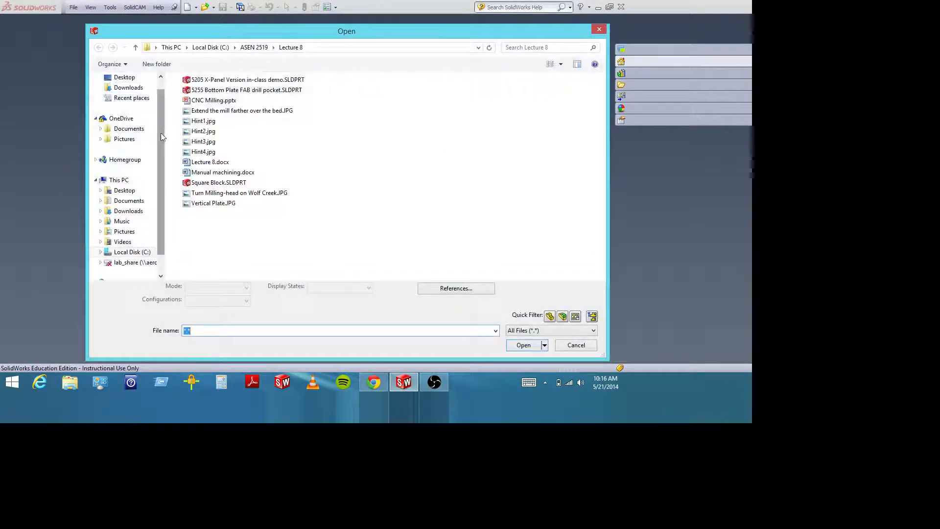
drag(161, 133, 161, 124)
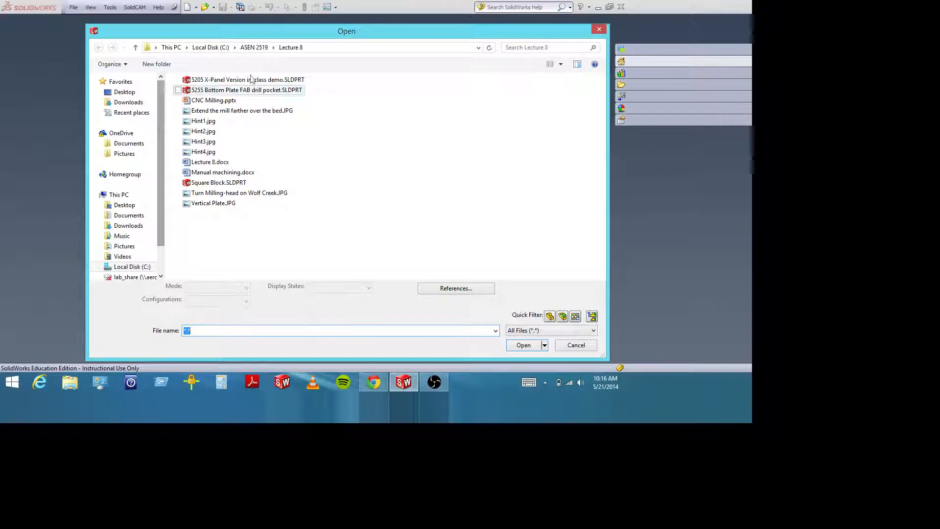
double_click(222, 80)
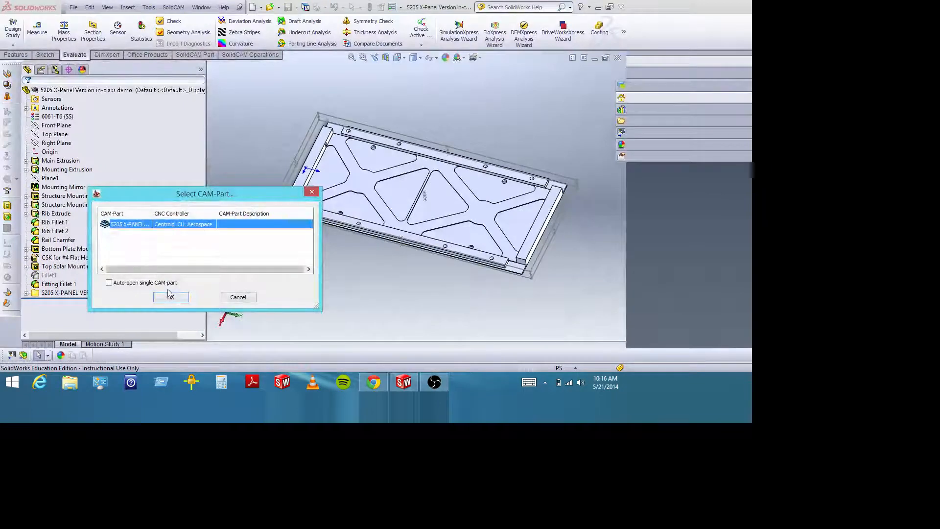
click(170, 296)
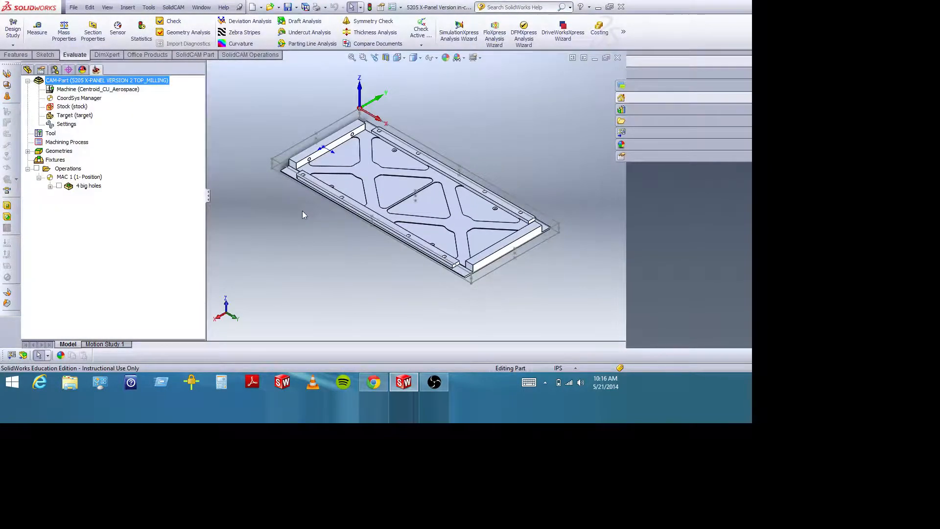
Open the coordinate system data of MAC 1, position 1, from the X-panel's CAM-Part definition.
mouse_move(302, 213)
middle_down()
mouse_move(334, 166)
mouse_move(315, 237)
mouse_move(312, 229)
middle_up()
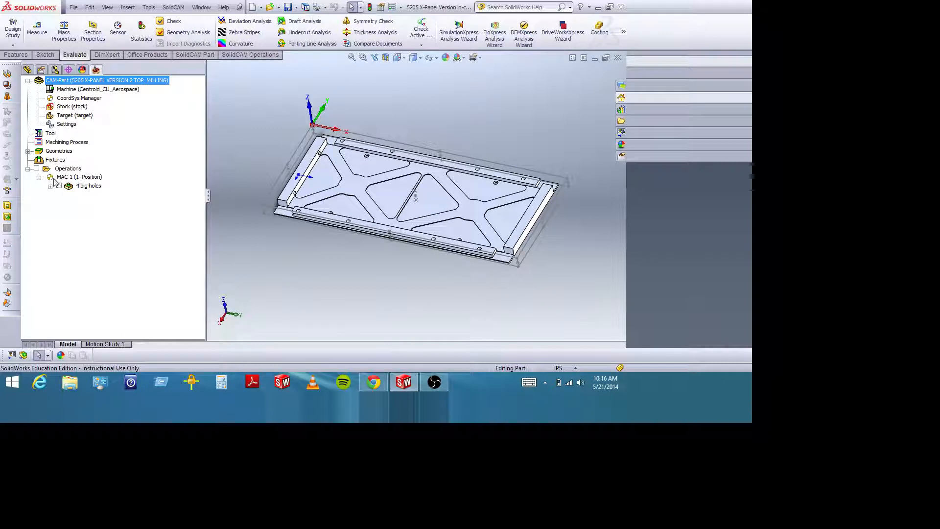
right_click(99, 82)
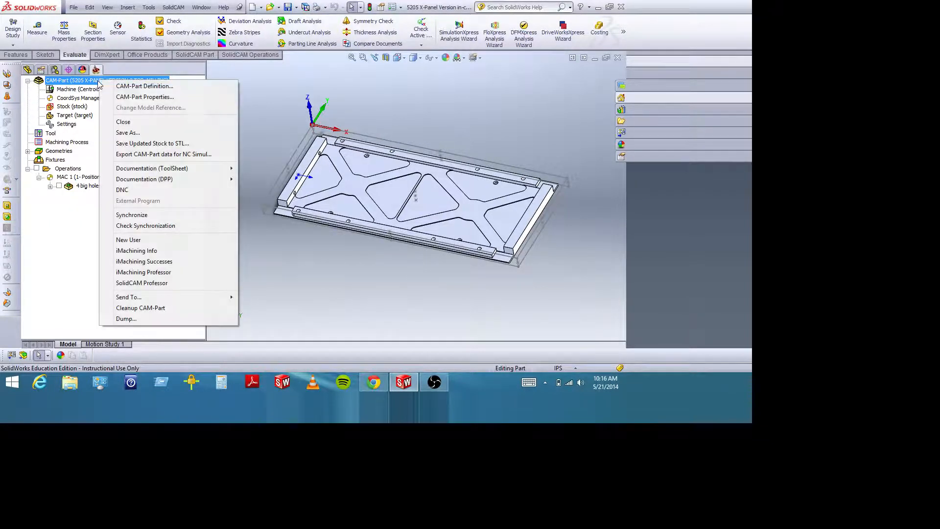
click(127, 87)
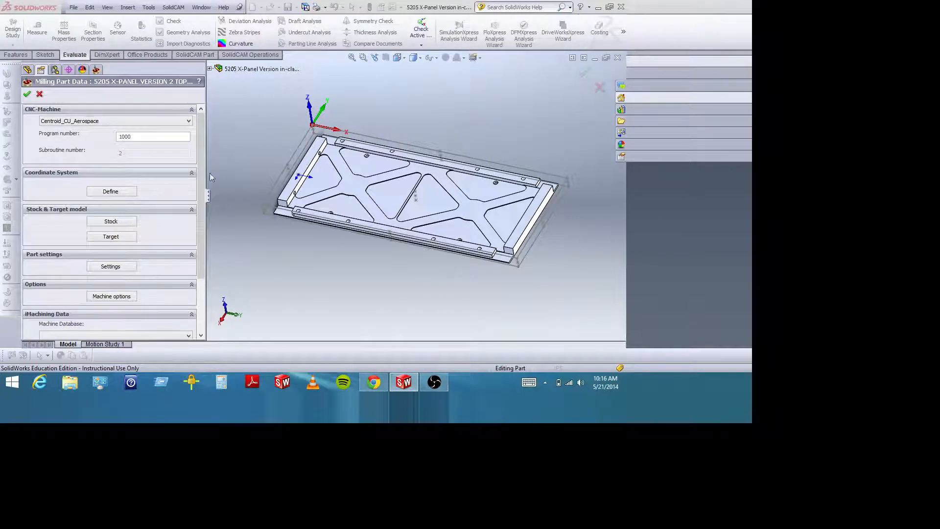
click(126, 196)
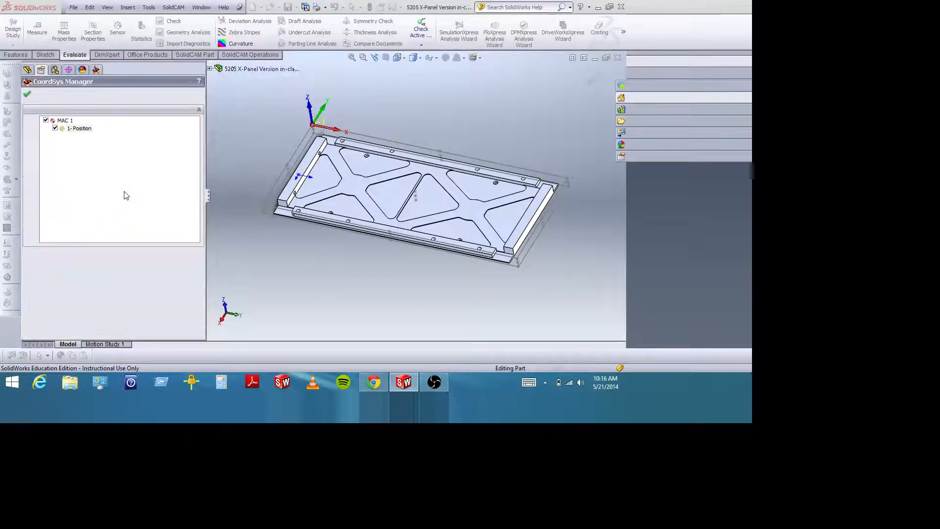
right_click(82, 129)
click(100, 147)
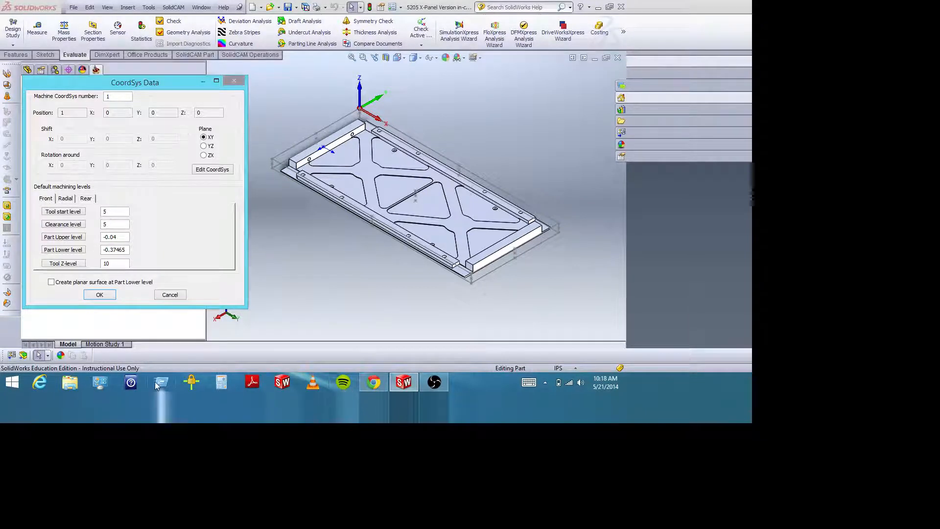
Open Group Assignments.xlsx from the ASEN 2519 folder in Excel and look up the work coordinate system assigned to Group 7.
click(69, 382)
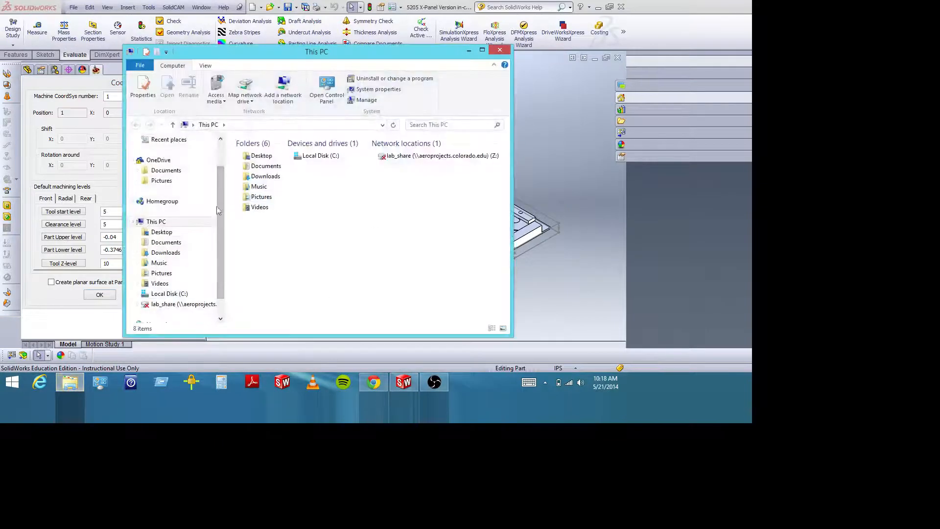
scroll(218, 209, up, 2)
click(159, 154)
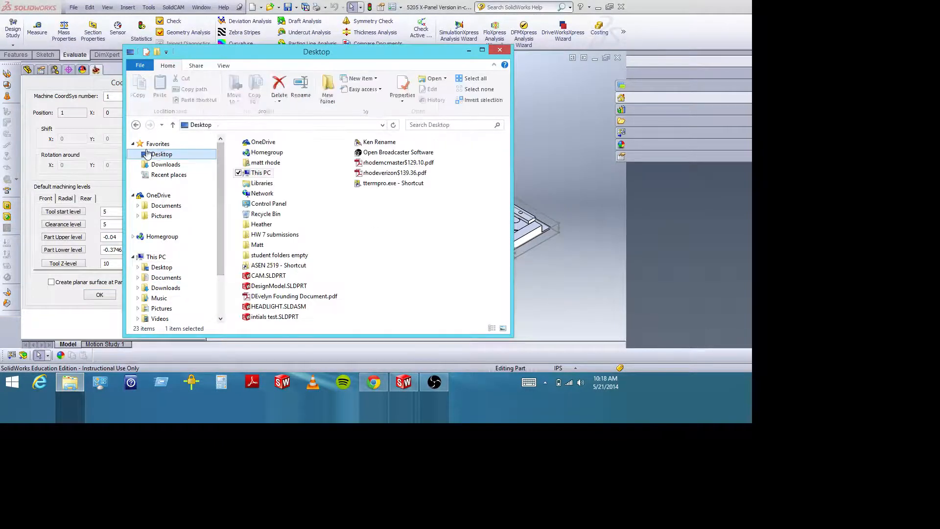
double_click(276, 265)
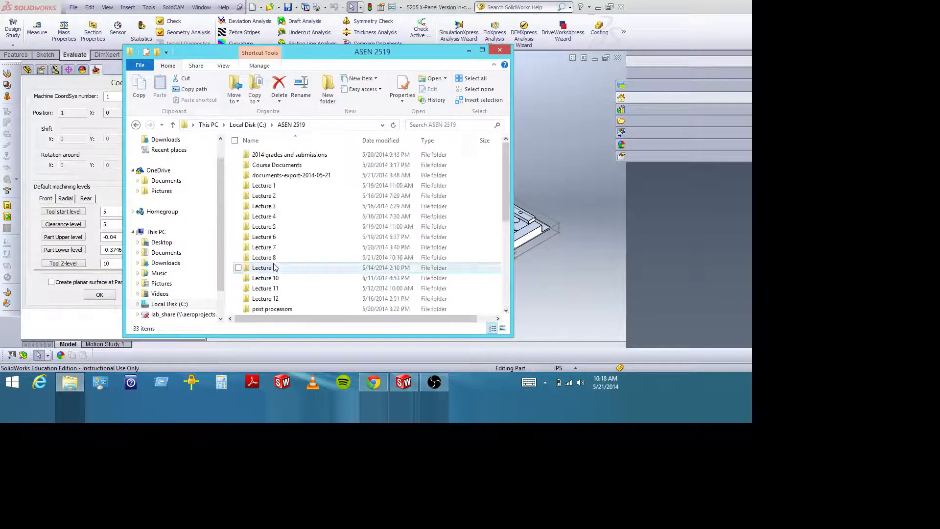
scroll(285, 265, down, 5)
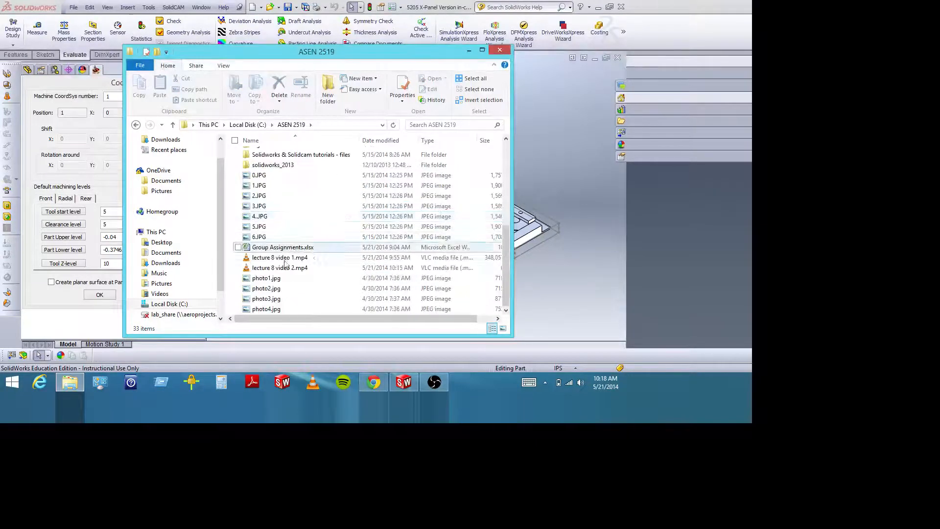
double_click(274, 248)
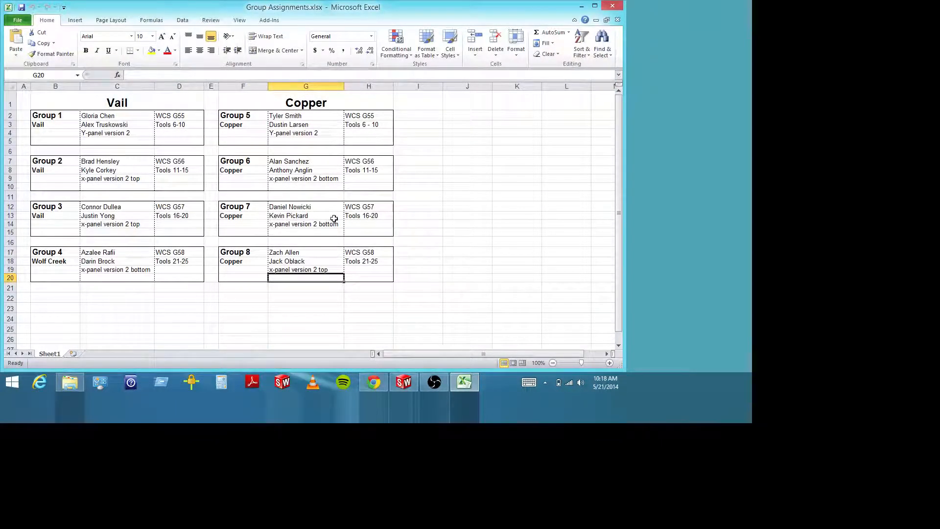
click(363, 208)
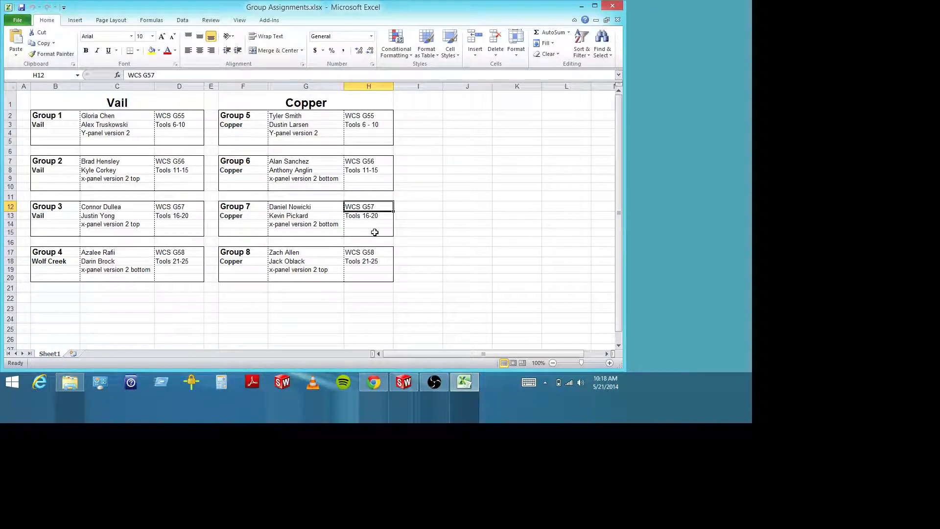
Switch back to SolidWorks, set the Machine CoordSys number to 4, and close the coordinate system and CAM-Part definition.
click(404, 383)
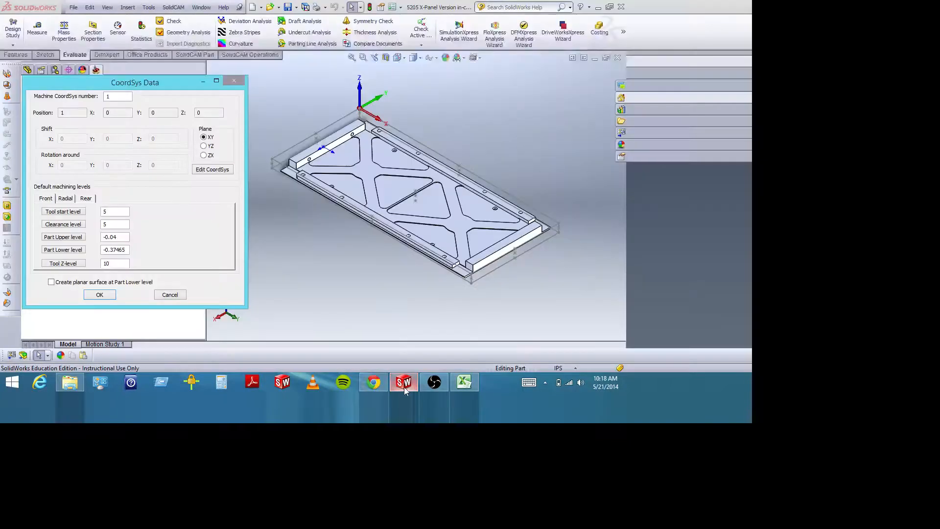
drag(125, 96, 106, 96)
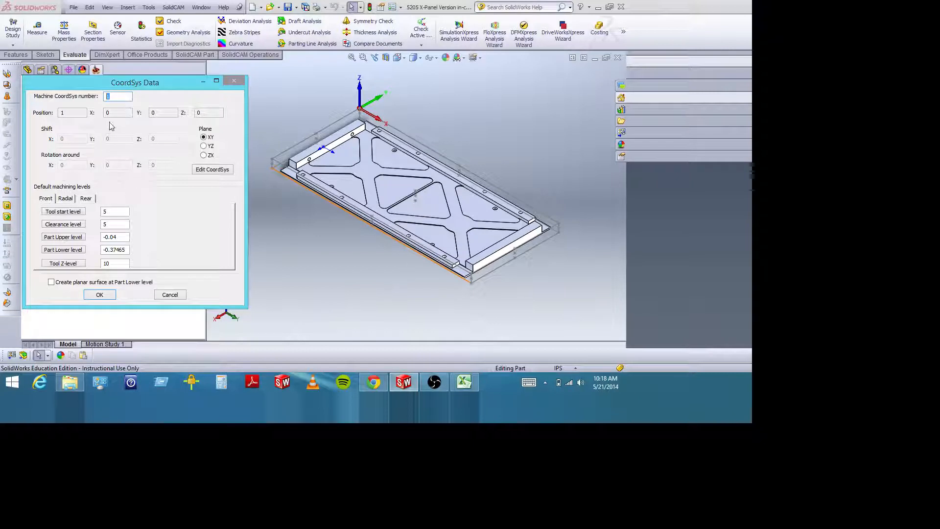
text(4)
click(117, 211)
click(101, 295)
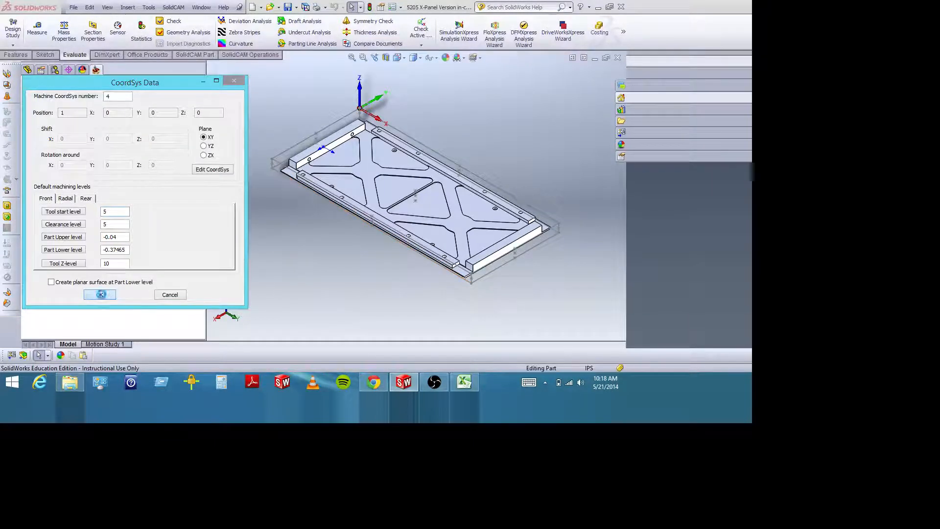
click(170, 295)
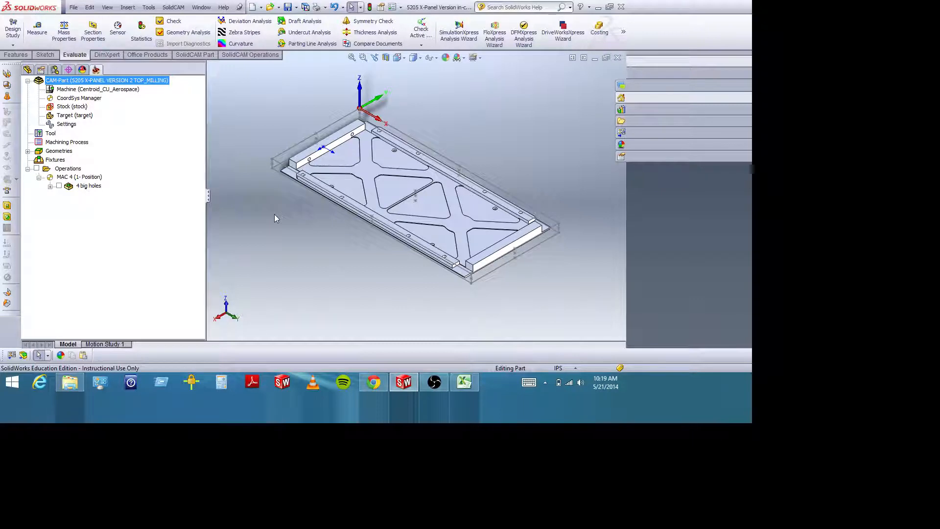
Examine the panel's end block from the side, comparing its faces with the stock boundary and the machining origin.
middle_drag(301, 206, 363, 268)
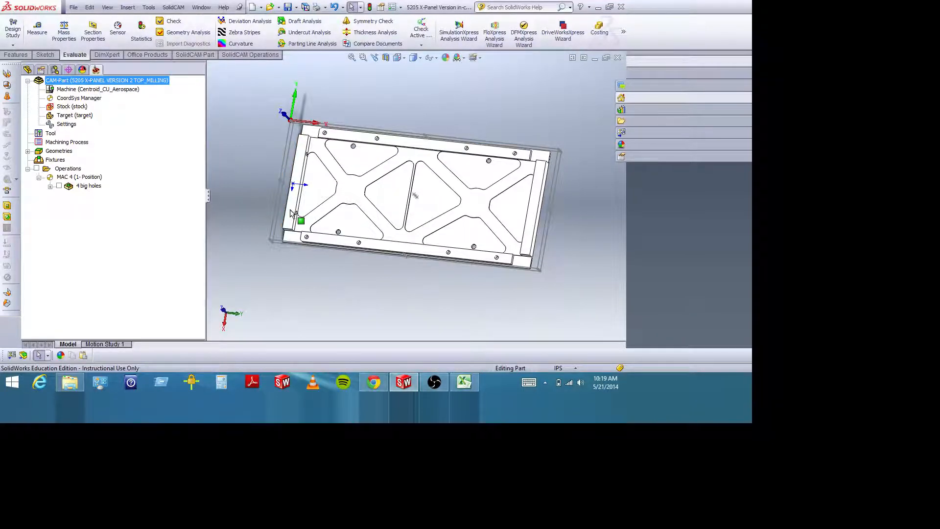
middle_drag(321, 223, 351, 84)
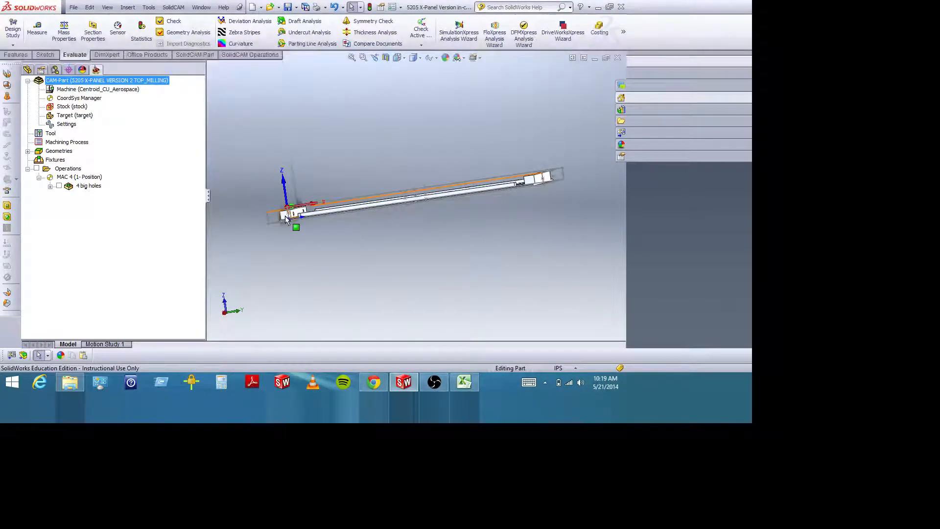
click(397, 58)
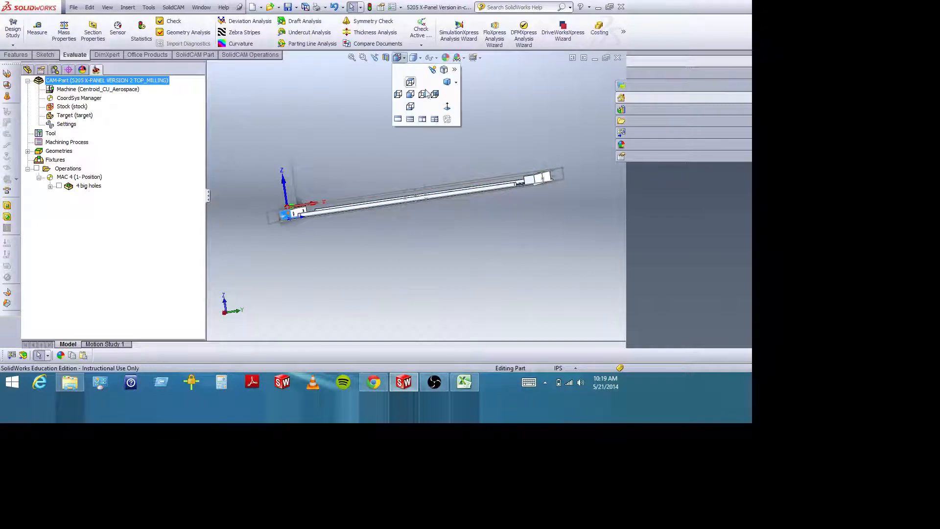
click(423, 93)
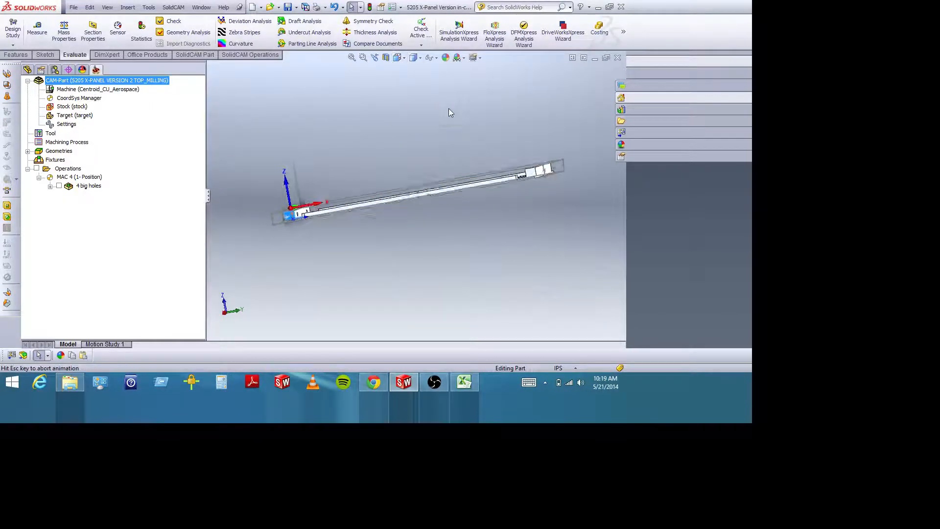
click(365, 59)
drag(397, 273, 447, 313)
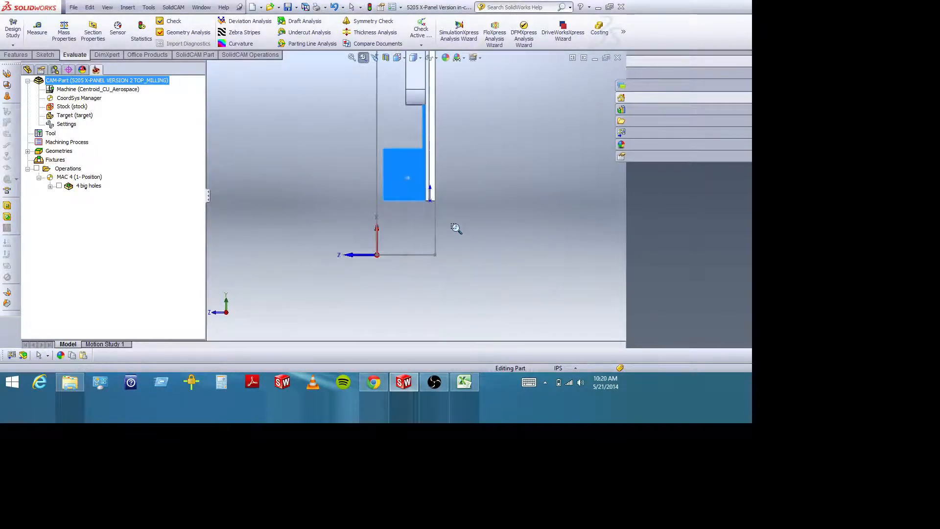
scroll(457, 228, down, 3)
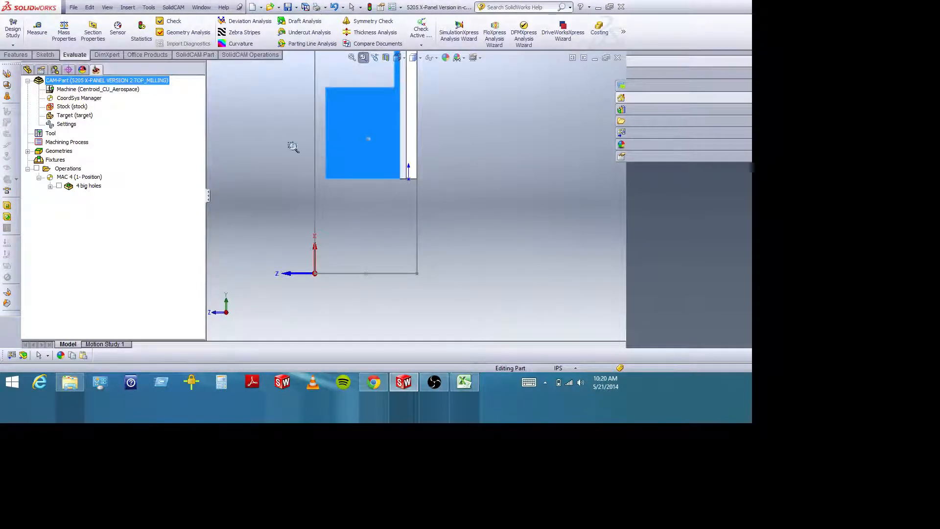
click(364, 58)
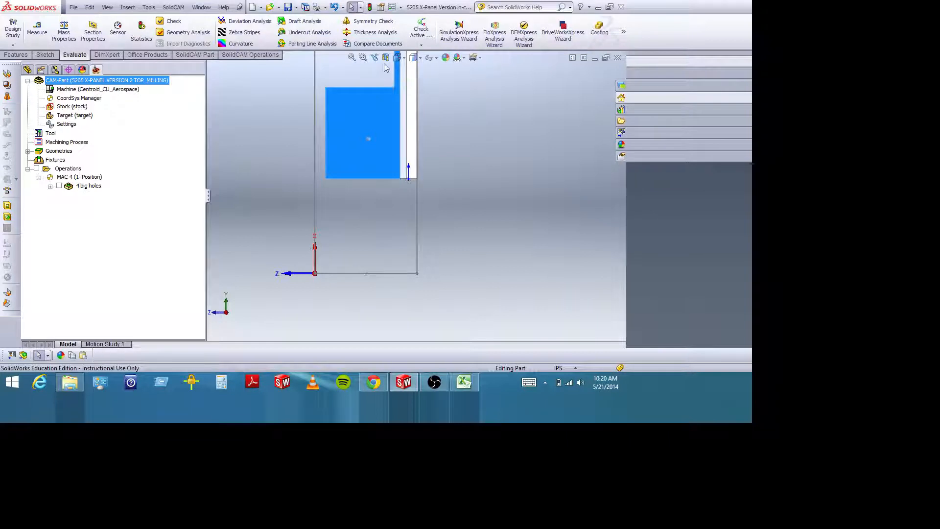
scroll(413, 125, up, 6)
scroll(439, 128, up, 7)
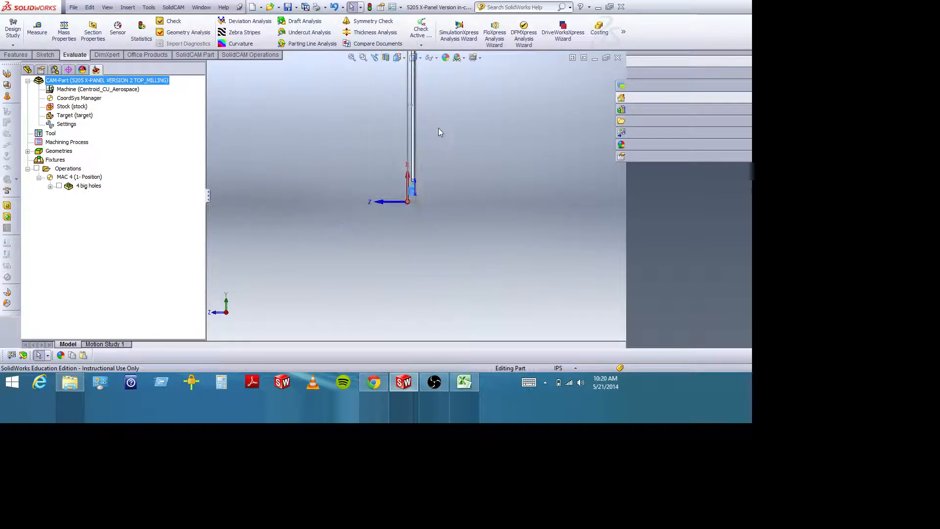
Examine the mounting holes and pockets along the panel's long upper rail in relation to the surrounding stock boundary.
middle_drag(439, 128, 407, 153)
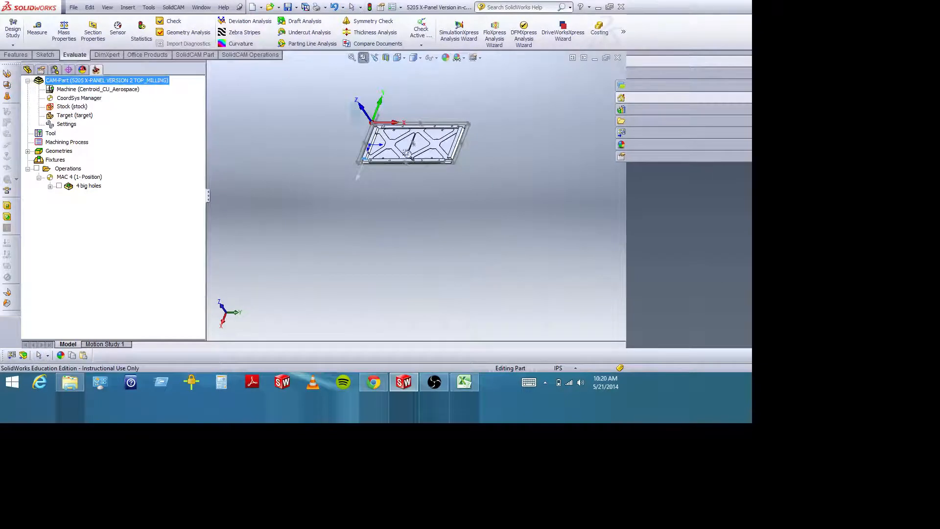
scroll(411, 146, down, 6)
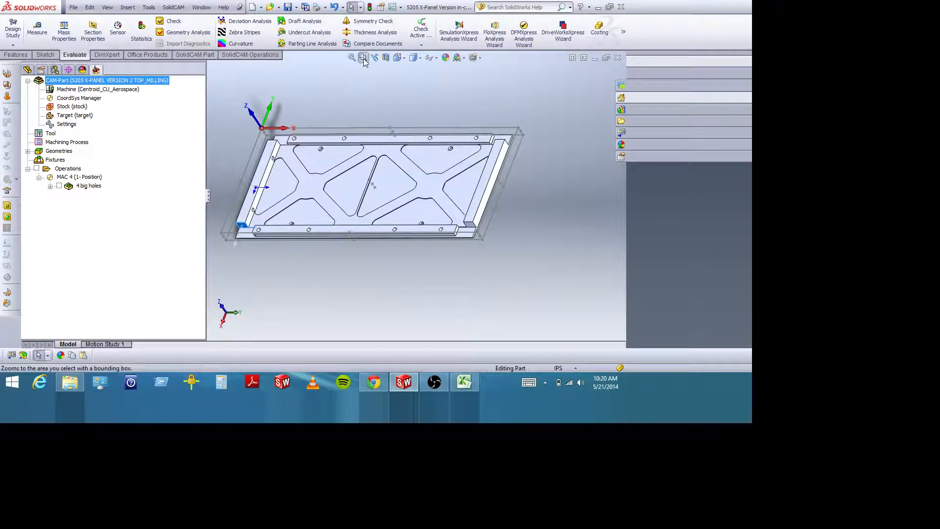
middle_drag(376, 160, 392, 195)
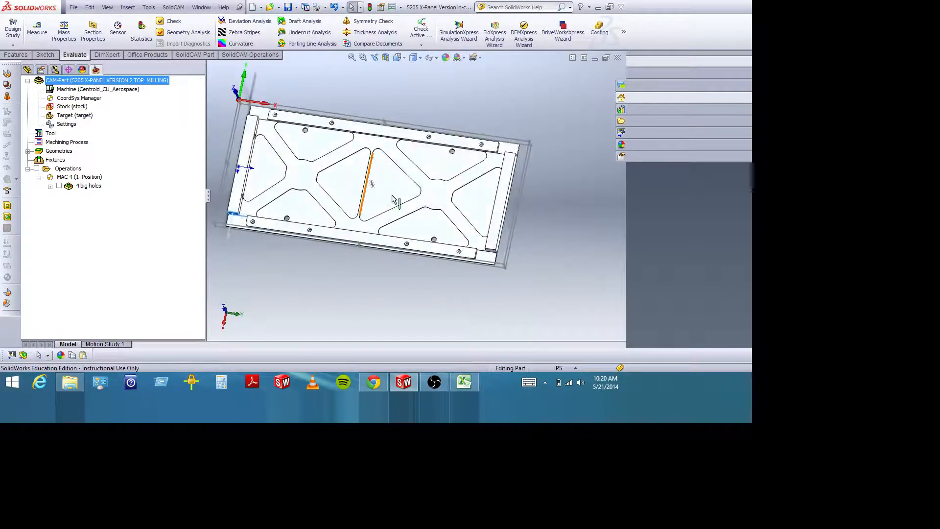
scroll(391, 192, up, 1)
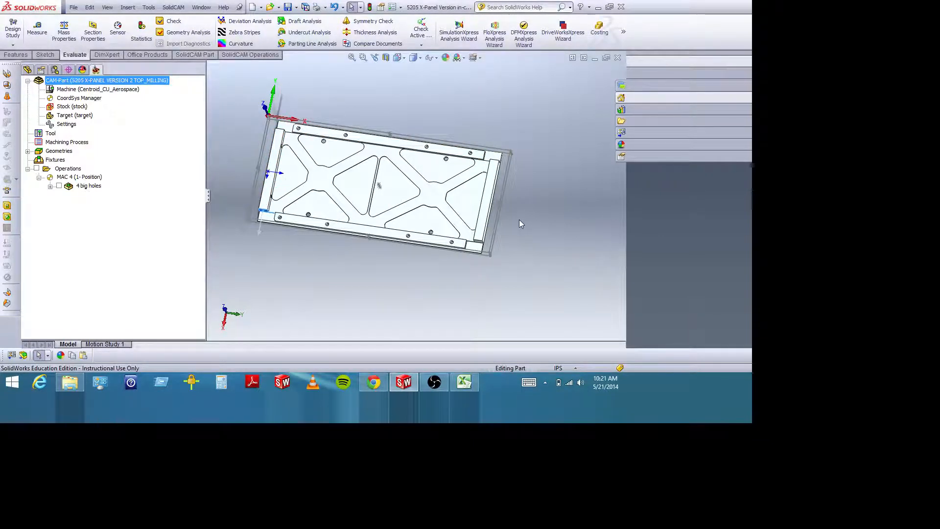
click(363, 57)
drag(317, 116, 355, 157)
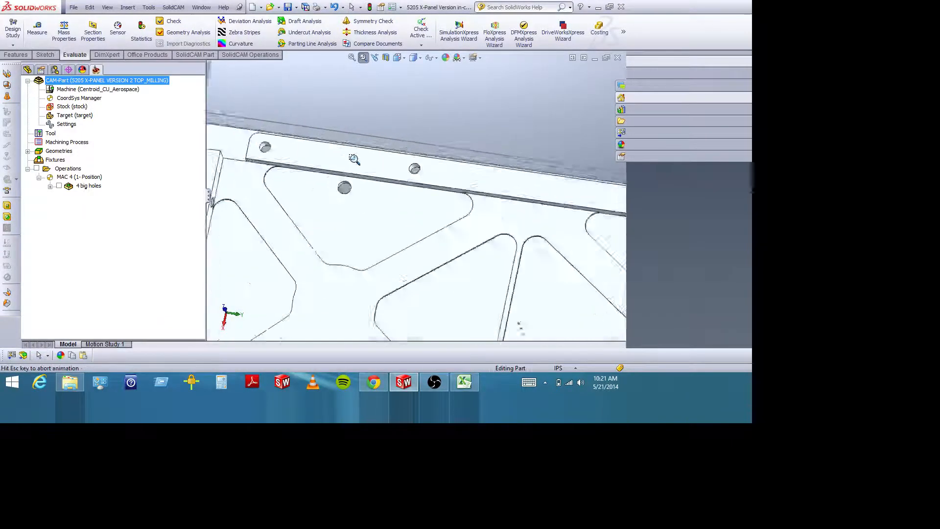
middle_drag(373, 162, 375, 171)
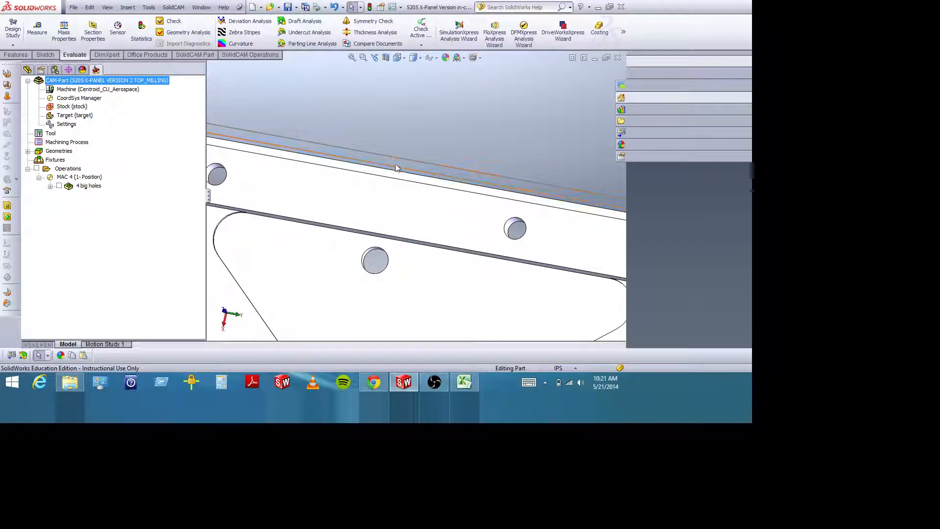
scroll(395, 163, up, 5)
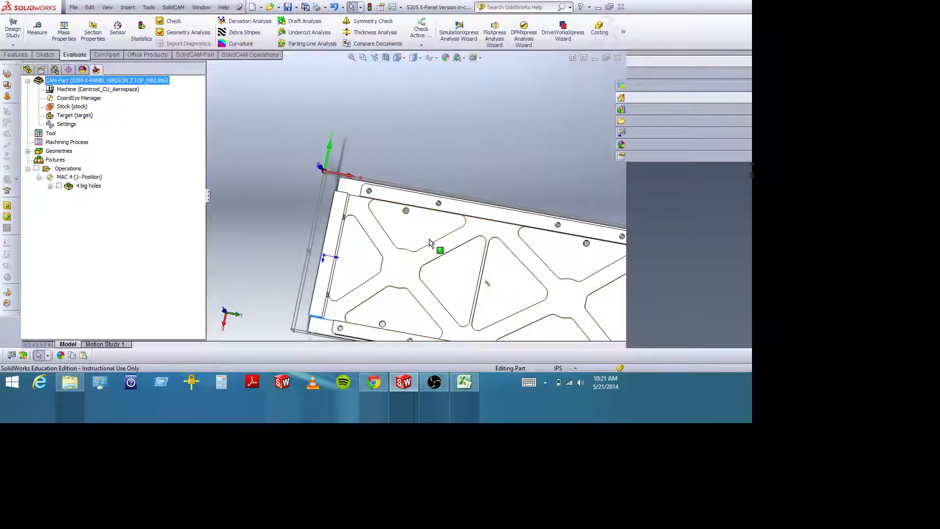
Examine the gap between the panel's long upper edge and the stock boundary near the machining origin.
click(363, 58)
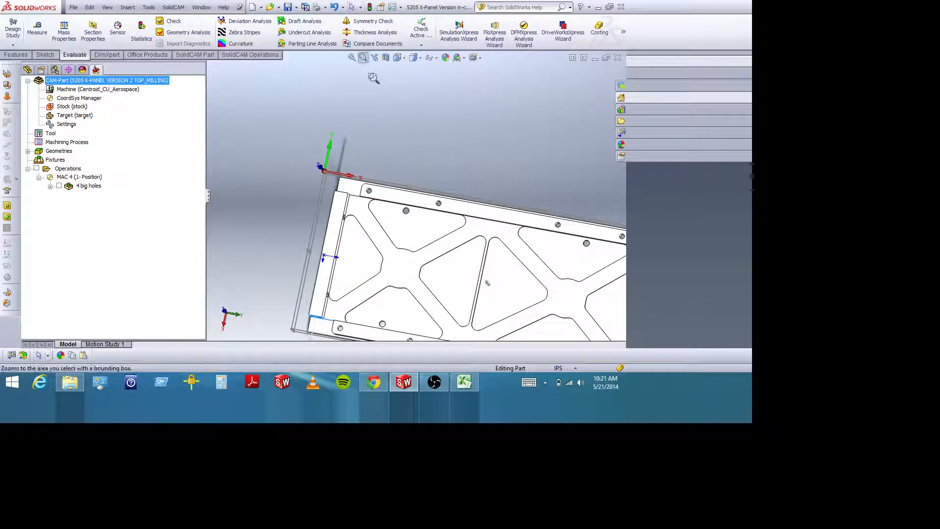
drag(396, 184, 412, 199)
middle_drag(435, 195, 433, 204)
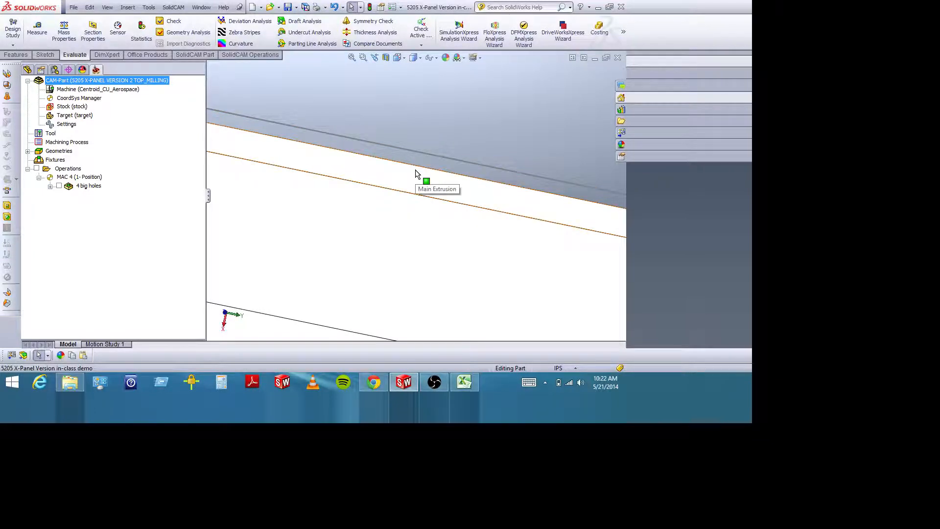
scroll(420, 187, up, 5)
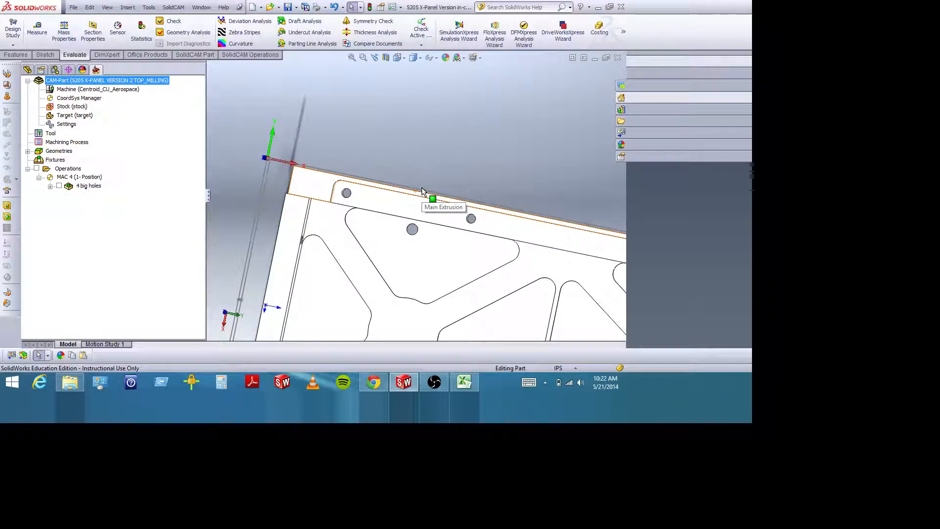
scroll(422, 190, up, 3)
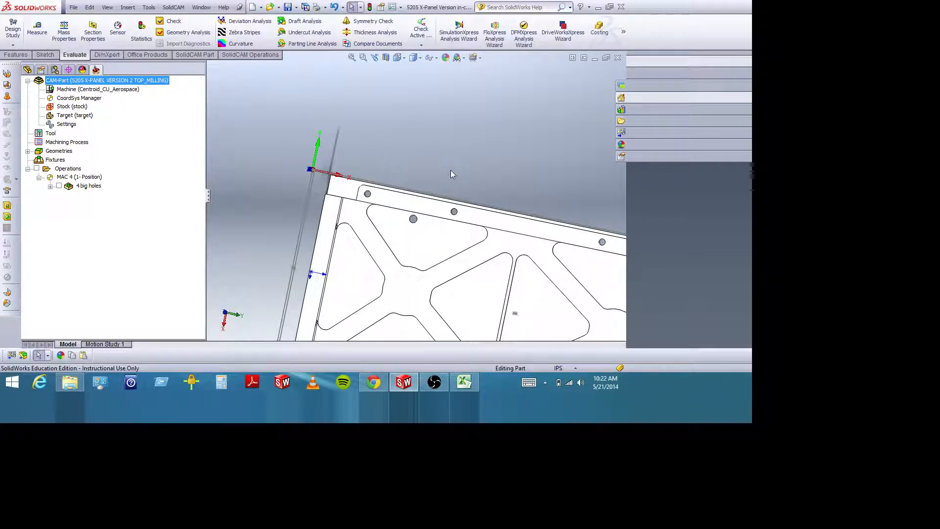
scroll(308, 218, down, 2)
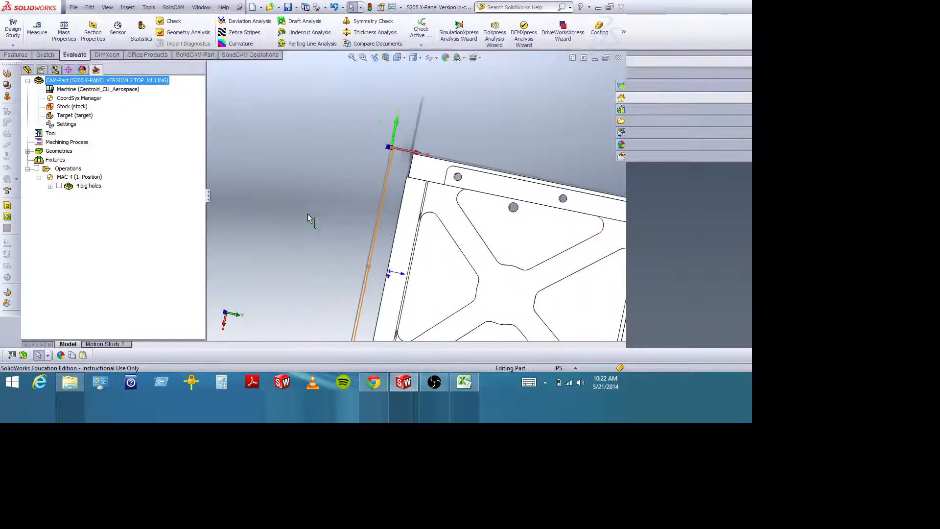
scroll(310, 217, up, 3)
scroll(401, 208, down, 3)
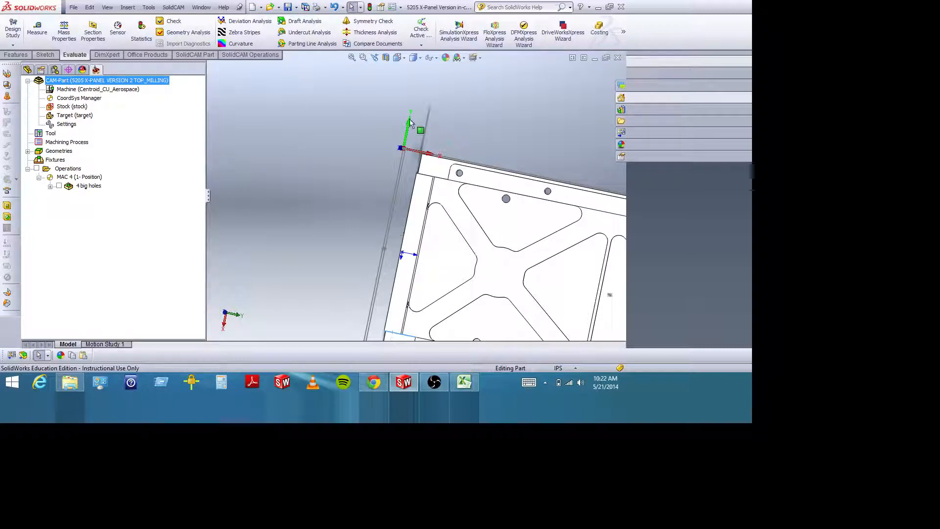
Examine the extra stock beyond the panel's short end on the origin side, comparing it with the whole panel outline.
key(f)
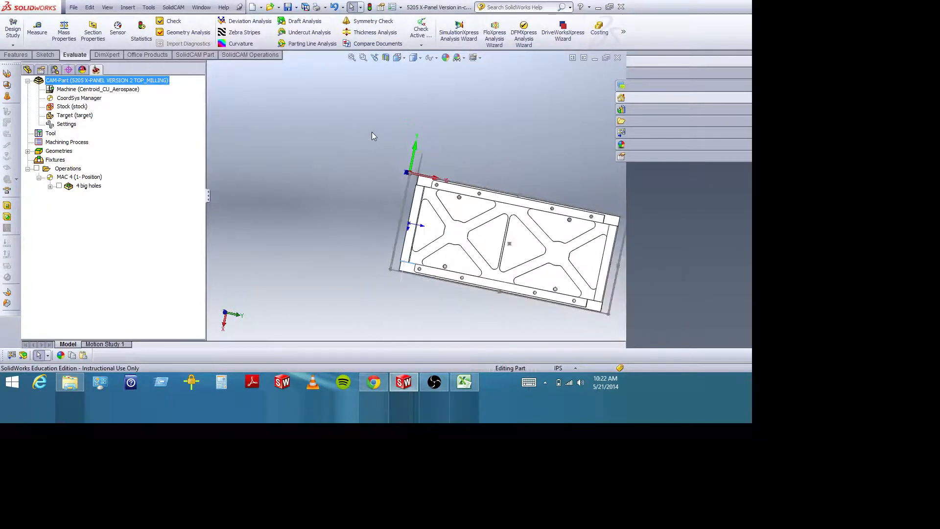
click(364, 57)
drag(380, 160, 632, 327)
click(363, 58)
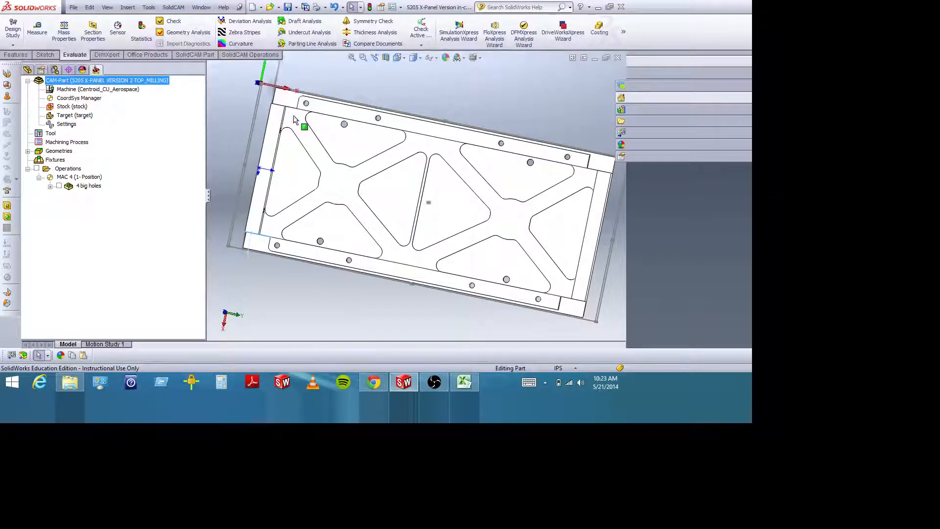
click(364, 58)
drag(244, 92, 318, 160)
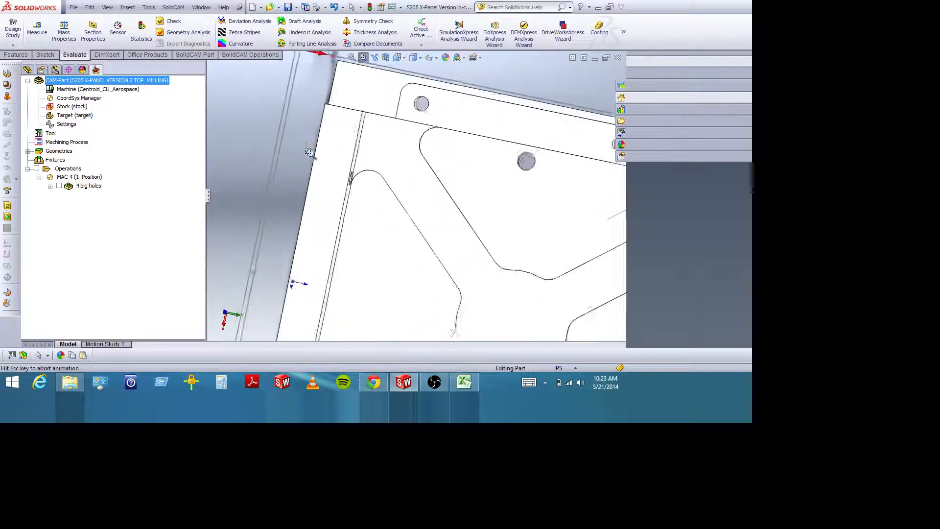
key(Escape)
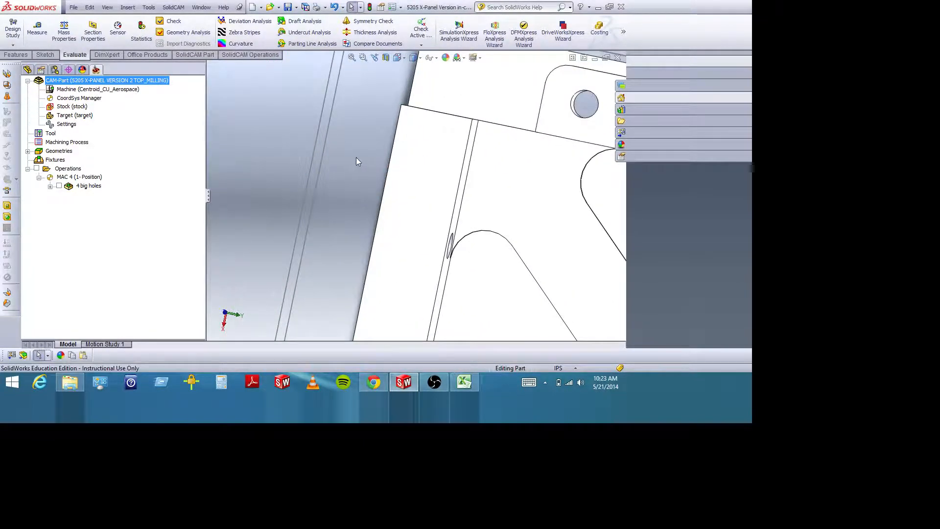
middle_drag(357, 157, 361, 160)
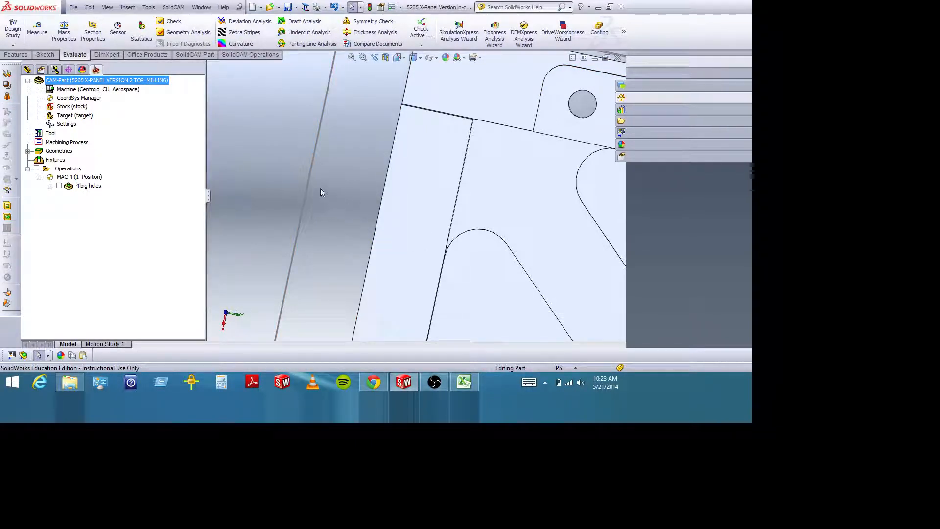
scroll(320, 188, up, 8)
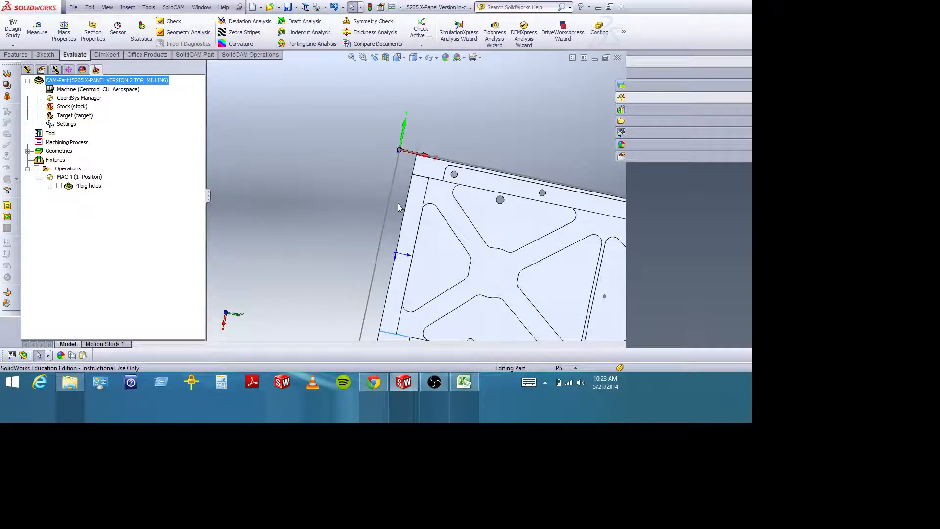
scroll(399, 208, up, 2)
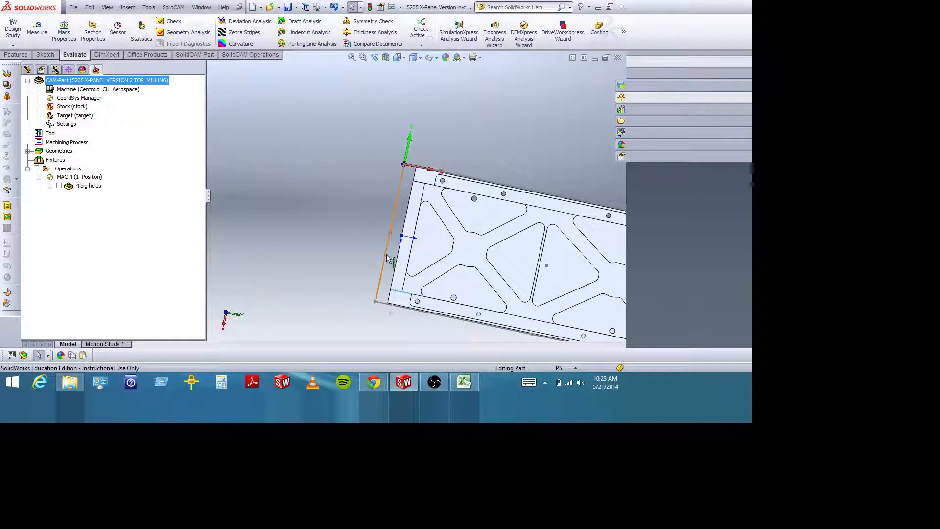
scroll(384, 266, up, 3)
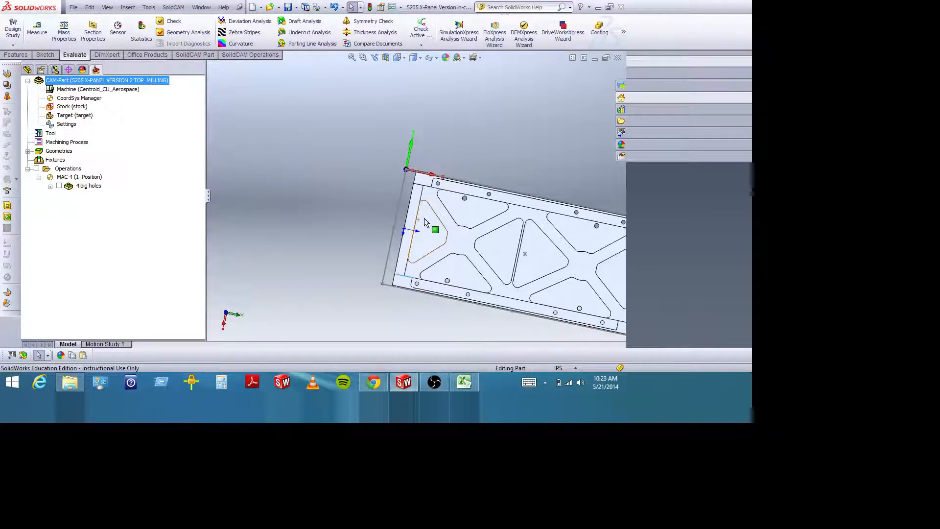
Inspect the whole panel within its stock from the pocketed face and the underside, checking the pockets and through holes.
click(364, 61)
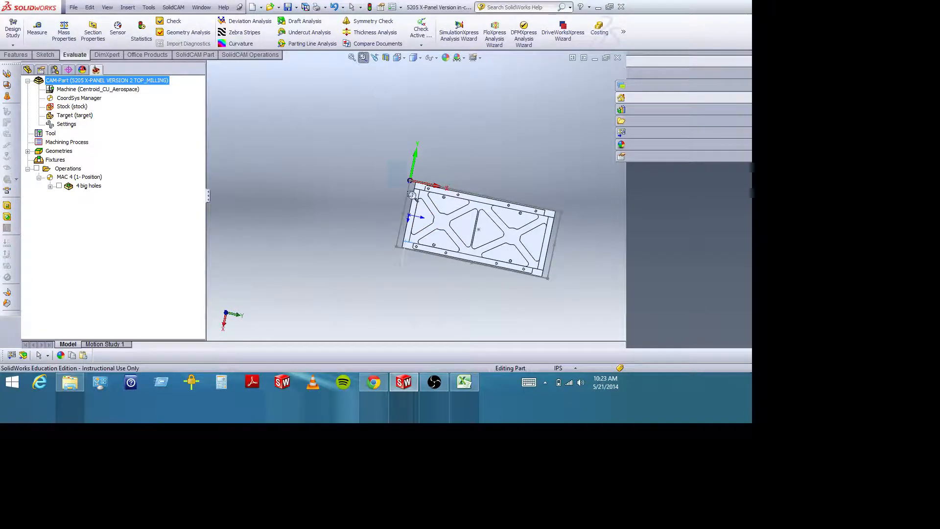
drag(389, 165, 568, 292)
click(364, 58)
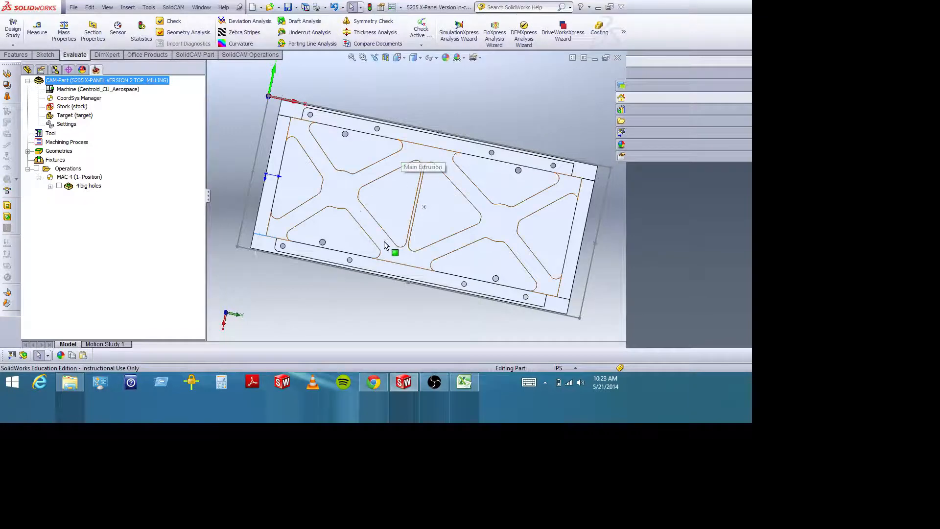
middle_drag(396, 290, 418, 58)
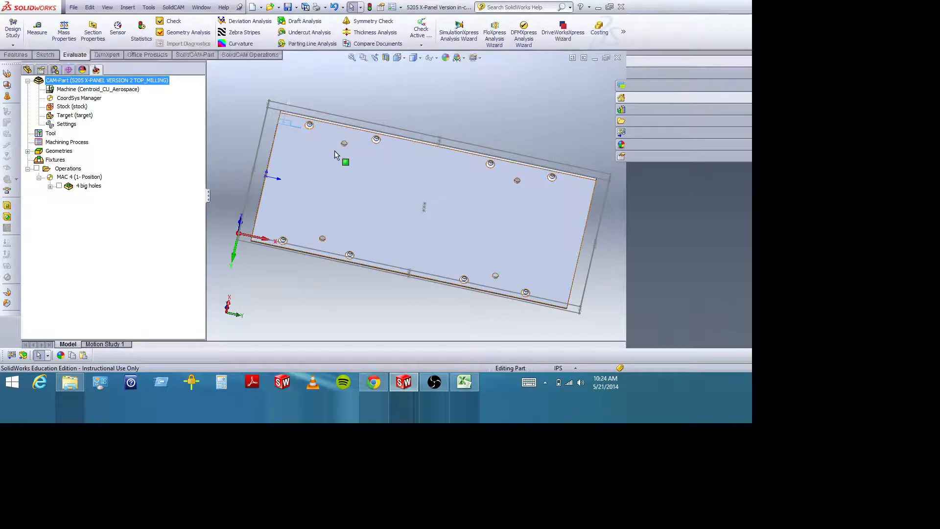
middle_drag(388, 155, 385, 284)
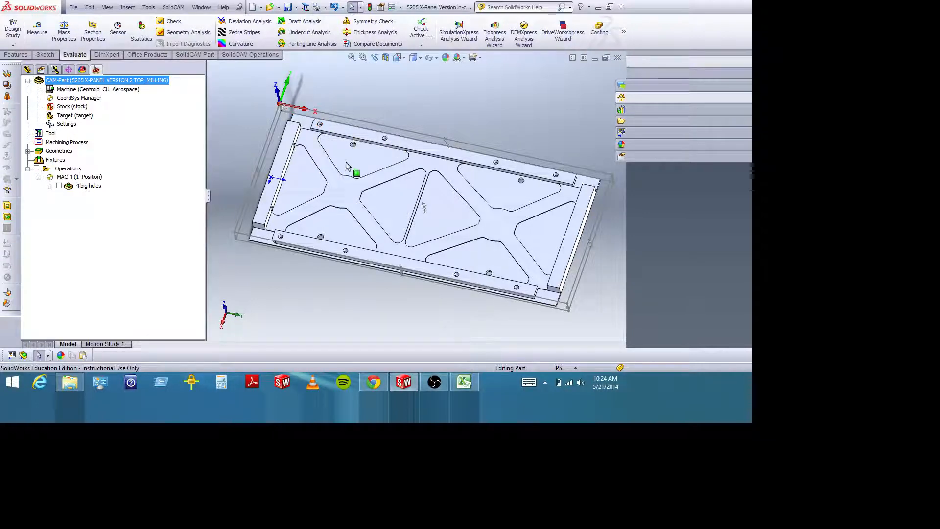
middle_drag(357, 147, 380, 200)
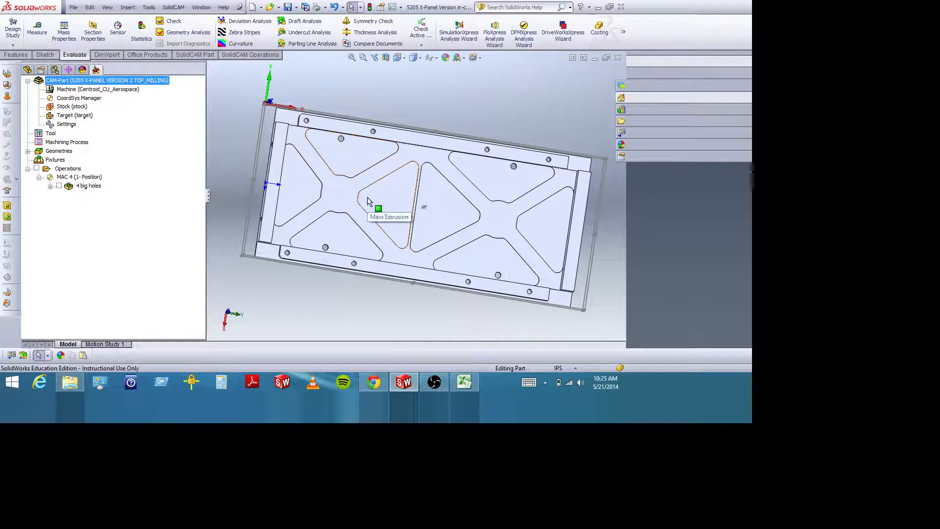
Examine the upper rail's end hole, rounded step and outer corner close up against the stock boundary and machining origin.
click(363, 57)
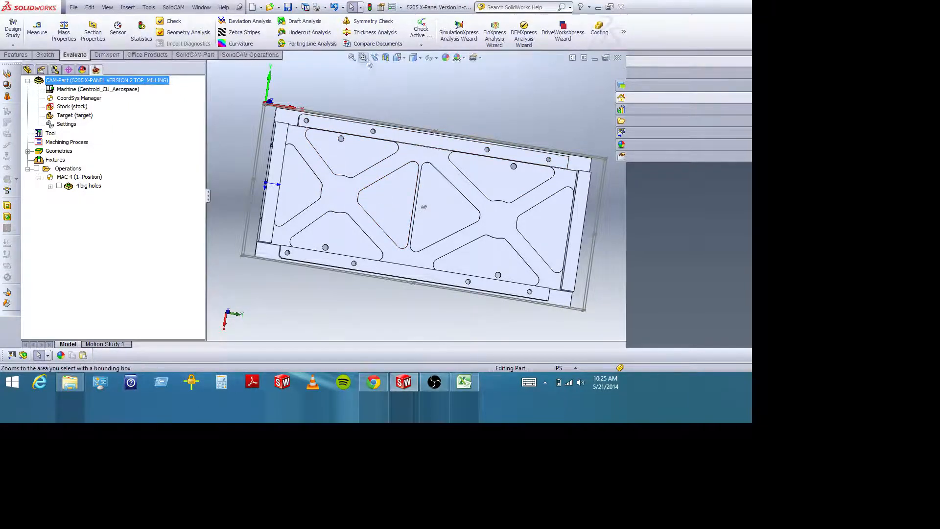
drag(296, 102, 319, 131)
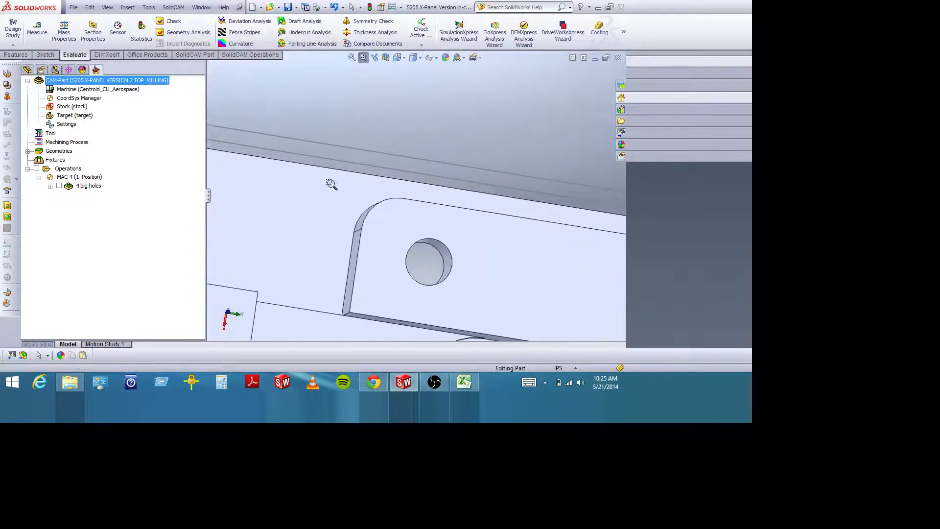
mouse_move(364, 173)
middle_down()
mouse_move(362, 156)
mouse_move(362, 186)
mouse_move(362, 177)
middle_up()
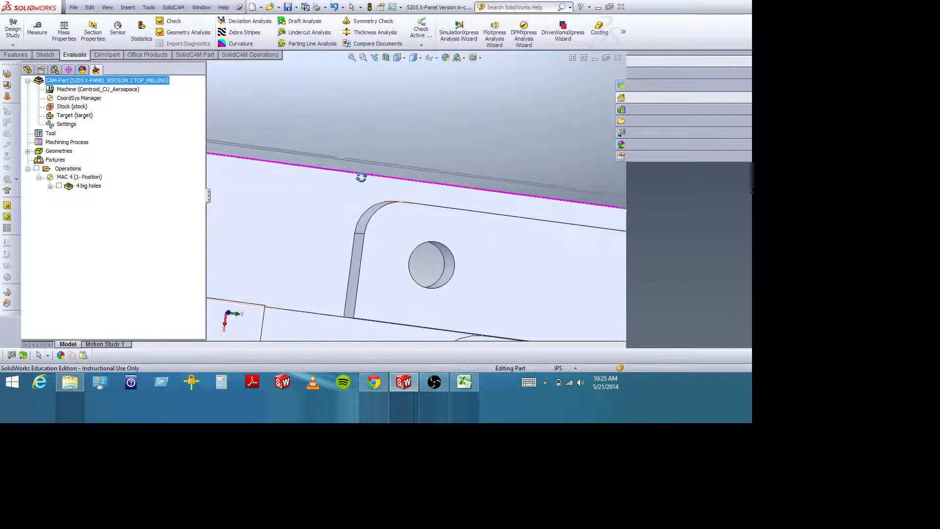
key(Escape)
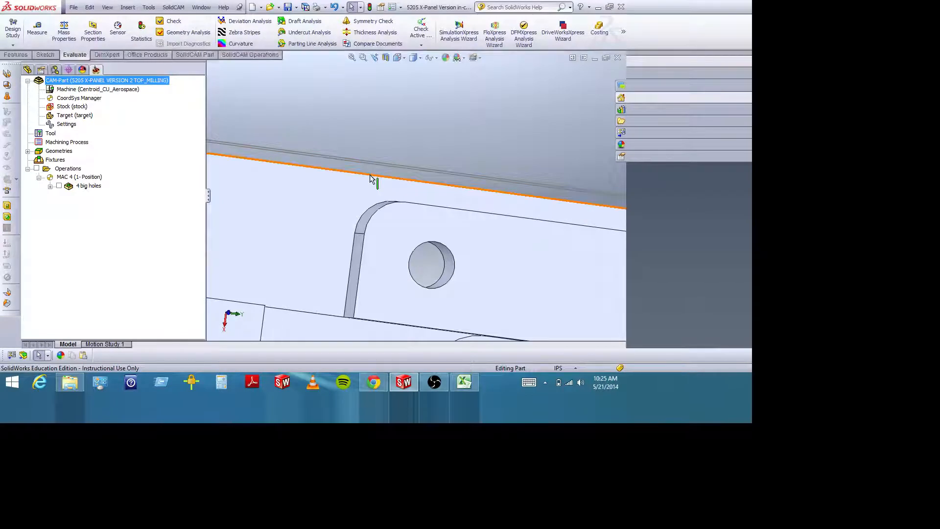
scroll(371, 181, up, 8)
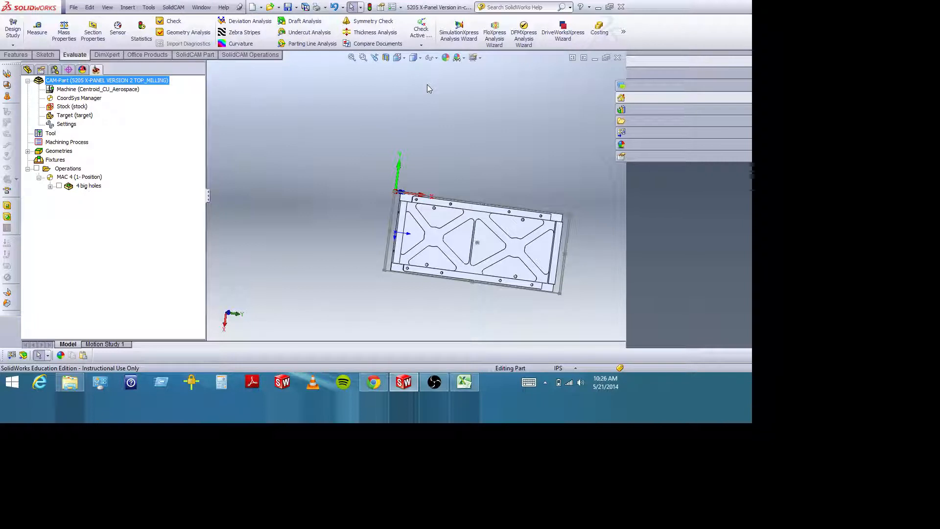
click(363, 58)
drag(392, 184, 426, 211)
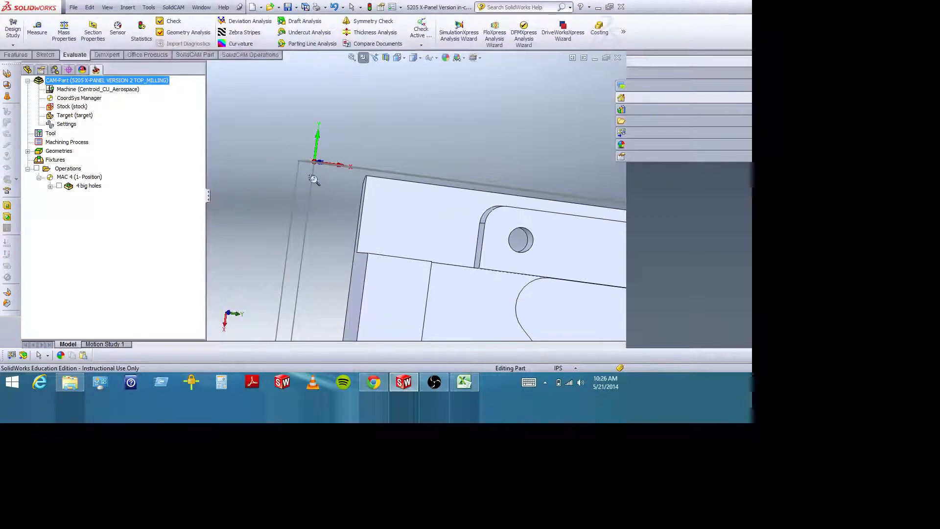
scroll(421, 181, up, 8)
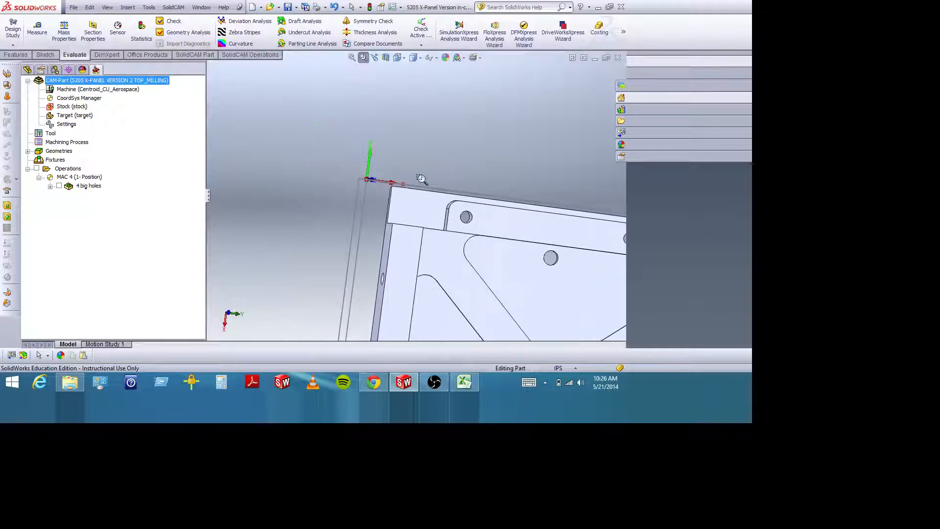
scroll(490, 235, down, 6)
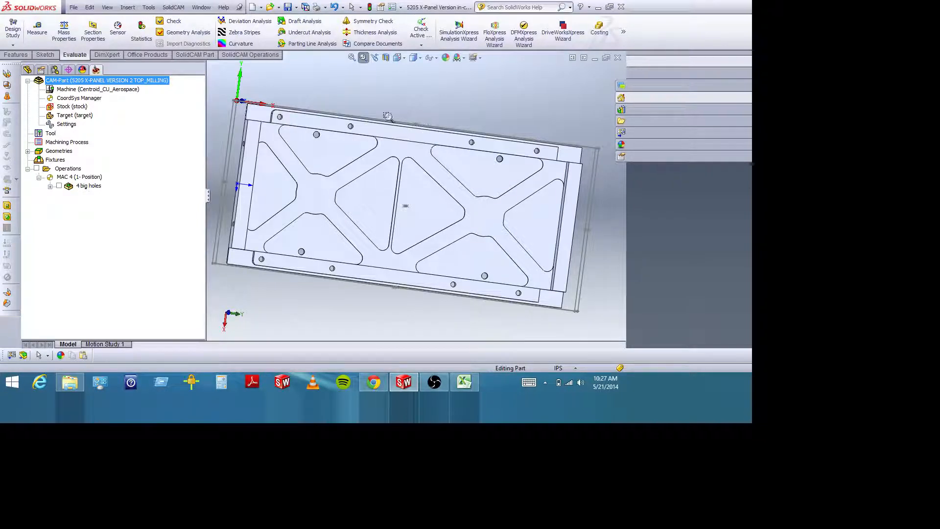
Open the 4 big holes drilling operation's tool settings, and switch to Group Assignments.xlsx in Excel to look up Group 7's tool numbers.
click(364, 58)
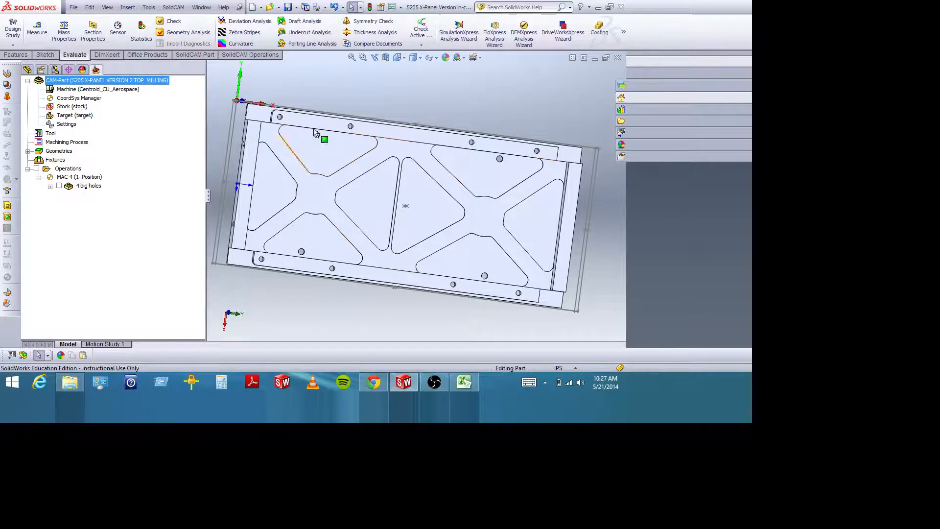
middle_drag(360, 209, 352, 167)
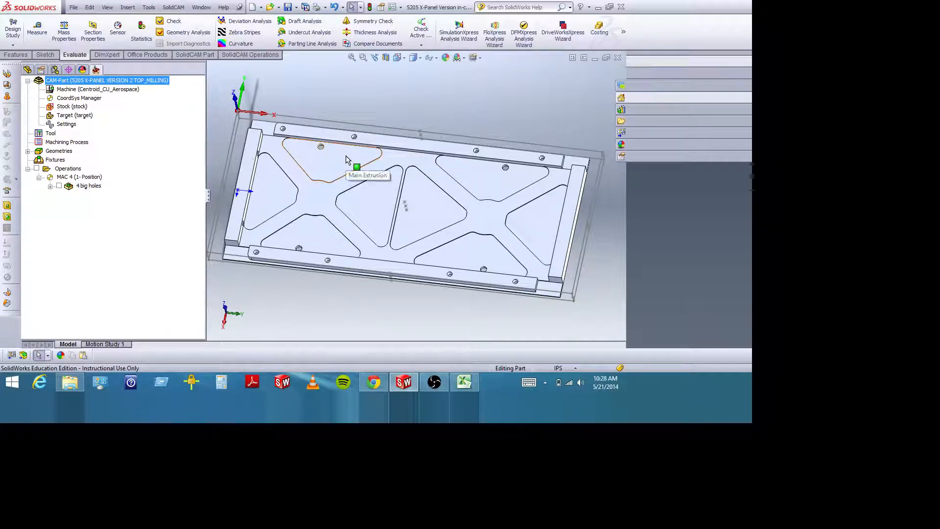
mouse_move(311, 268)
middle_down()
mouse_move(301, 250)
mouse_move(307, 267)
middle_up()
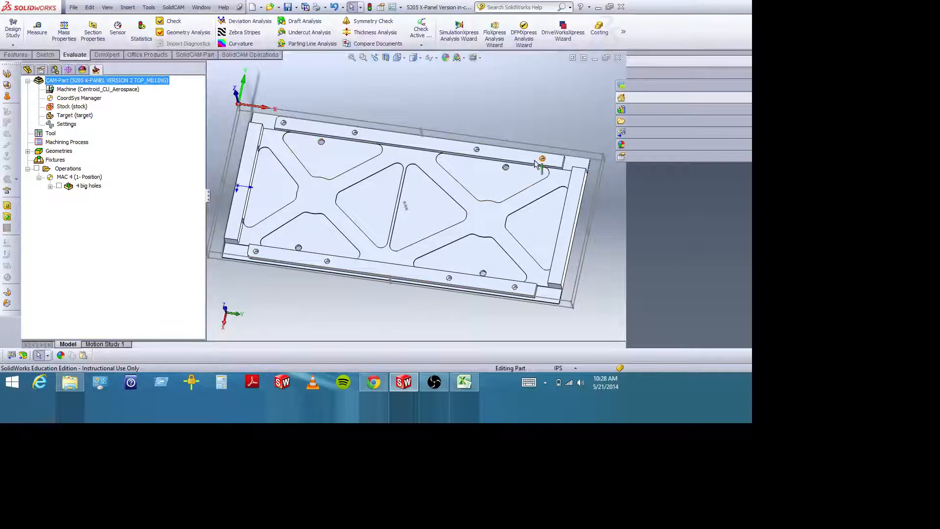
click(90, 186)
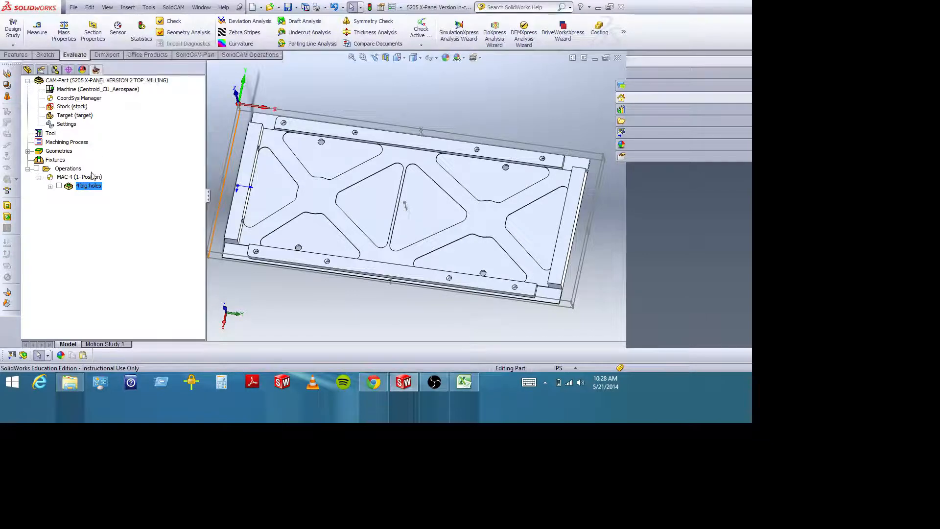
right_click(91, 191)
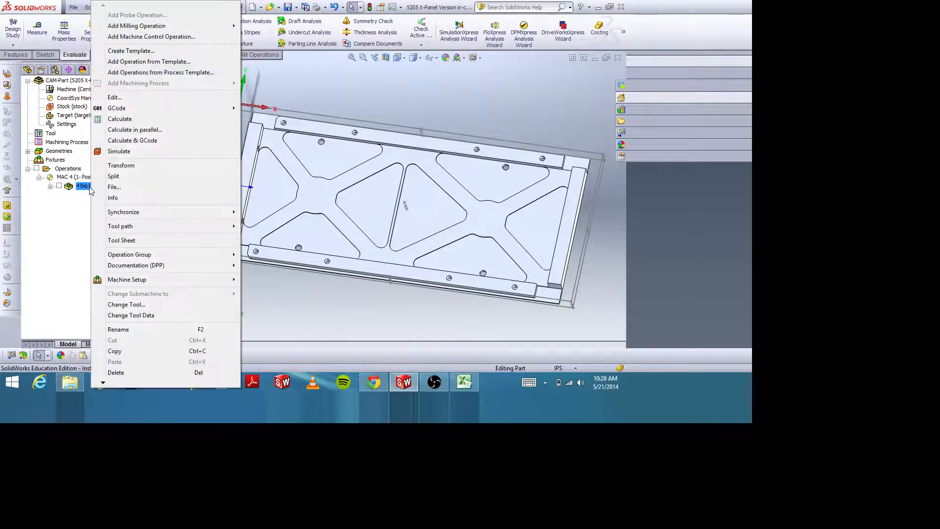
click(116, 98)
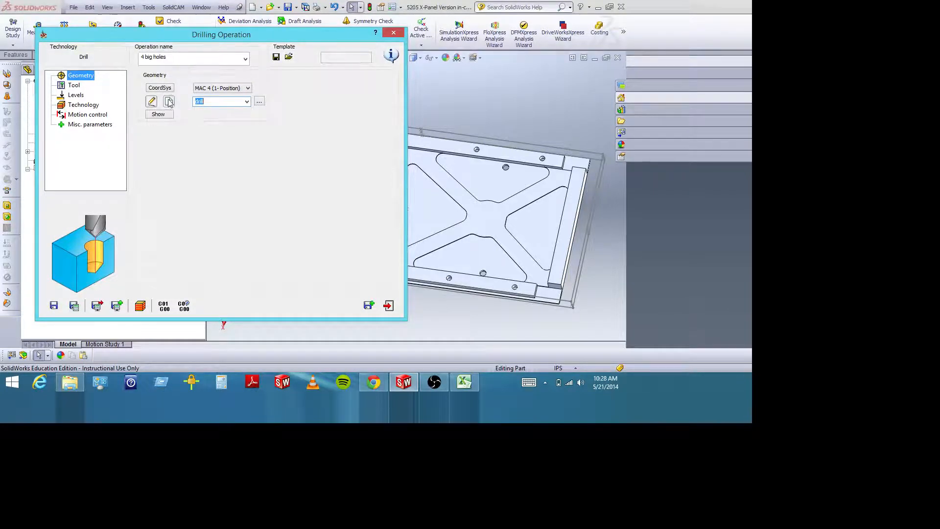
click(76, 85)
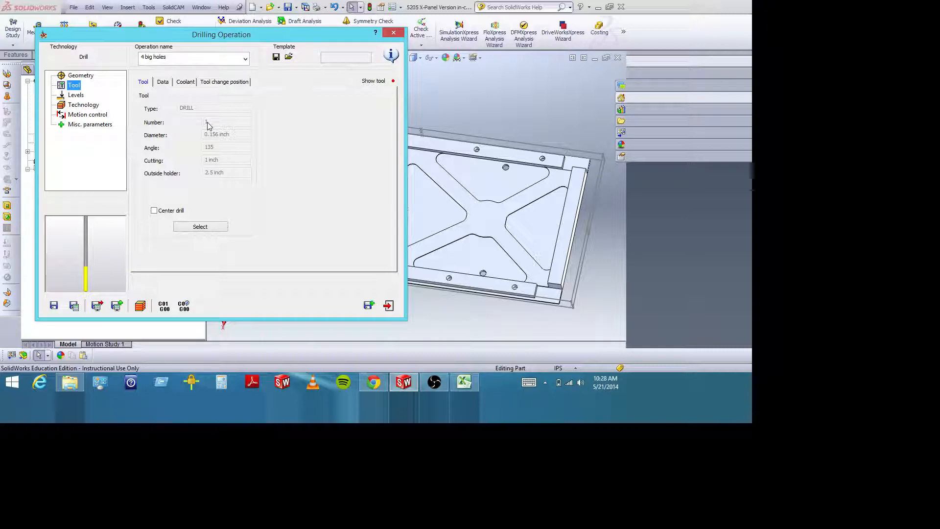
click(464, 382)
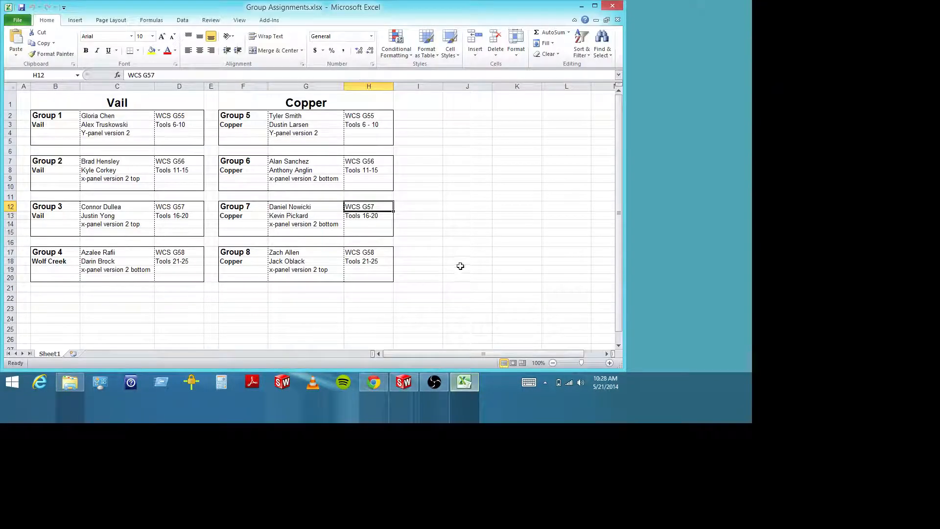
Check Group 7's tool range, and switch back to SolidWorks to review the drilling tool's feed, coolant and tool change settings.
click(385, 216)
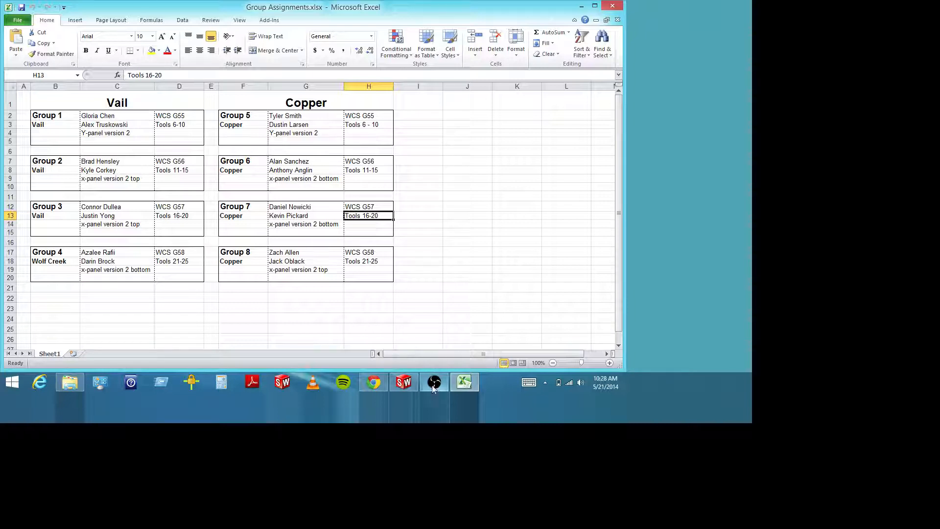
click(404, 383)
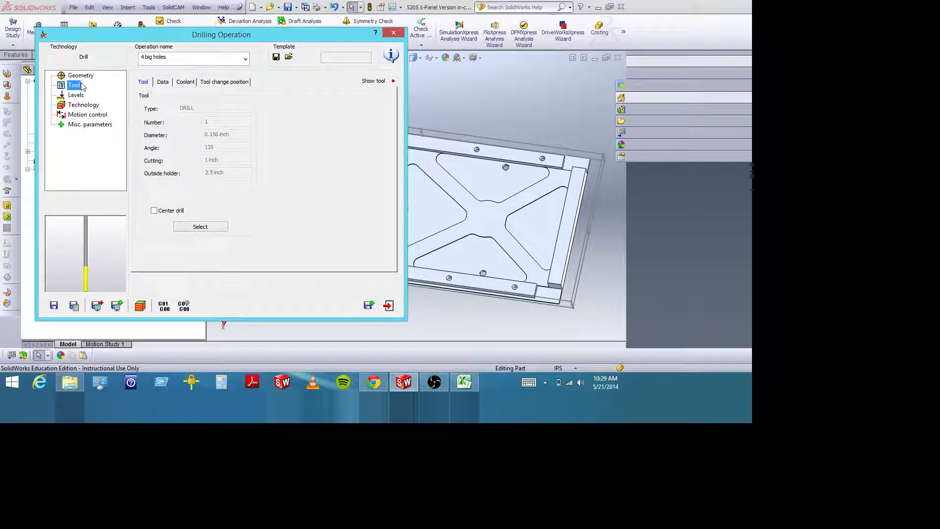
click(163, 82)
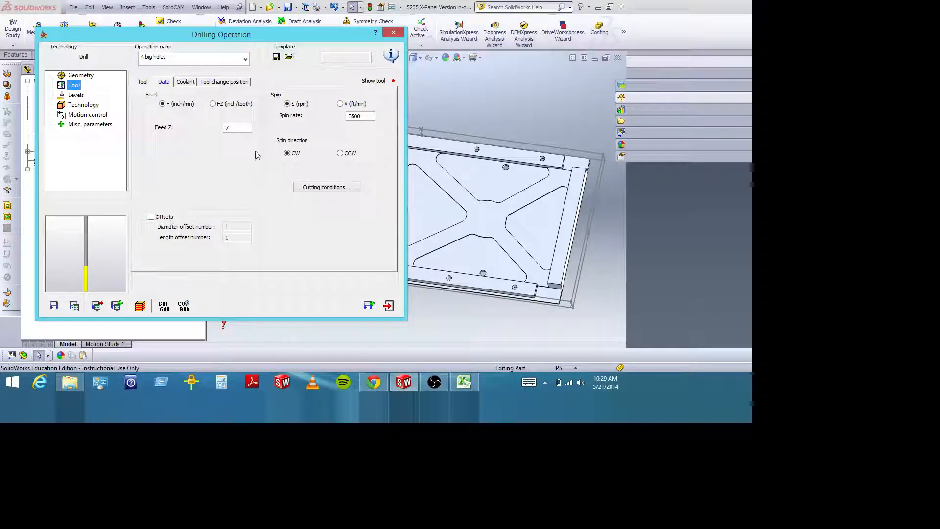
click(187, 83)
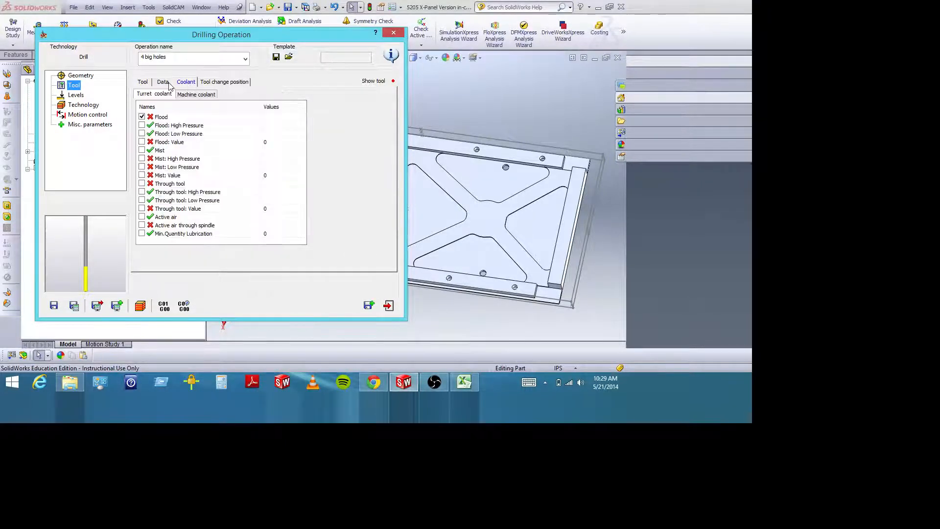
click(211, 82)
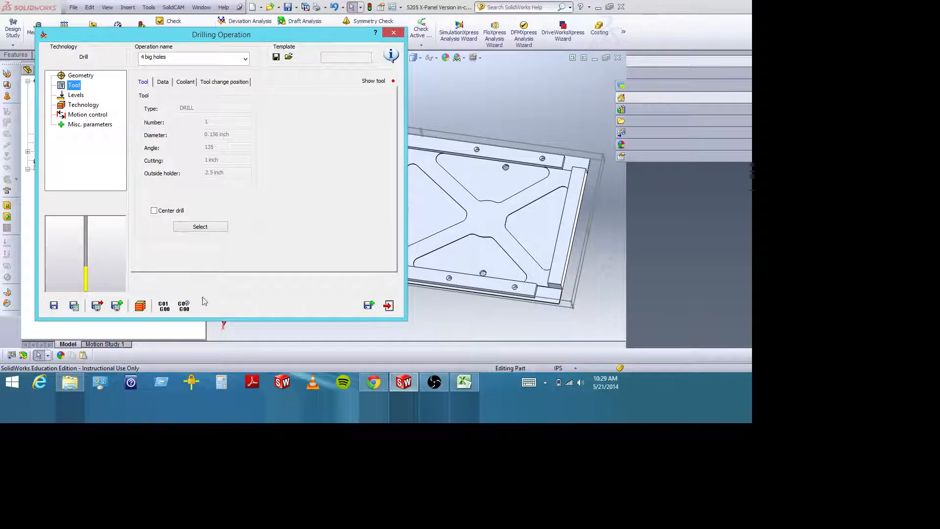
click(394, 33)
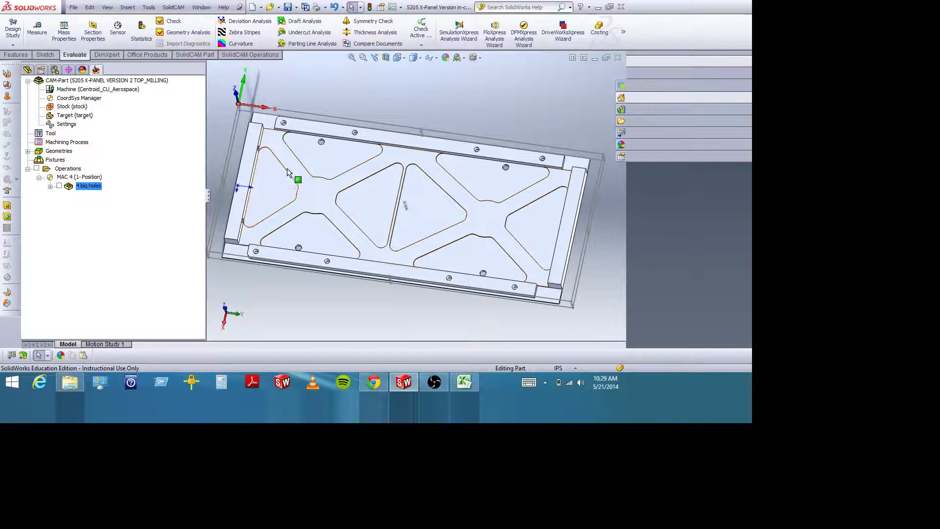
Reopen the 4 big holes operation and review its drill tool, coolant options, and feed and spin data.
right_click(94, 186)
click(119, 97)
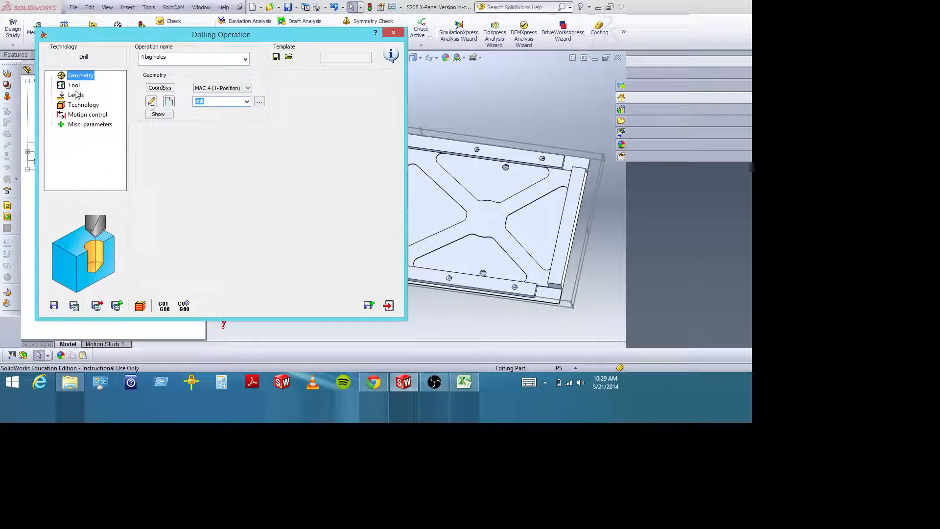
click(75, 85)
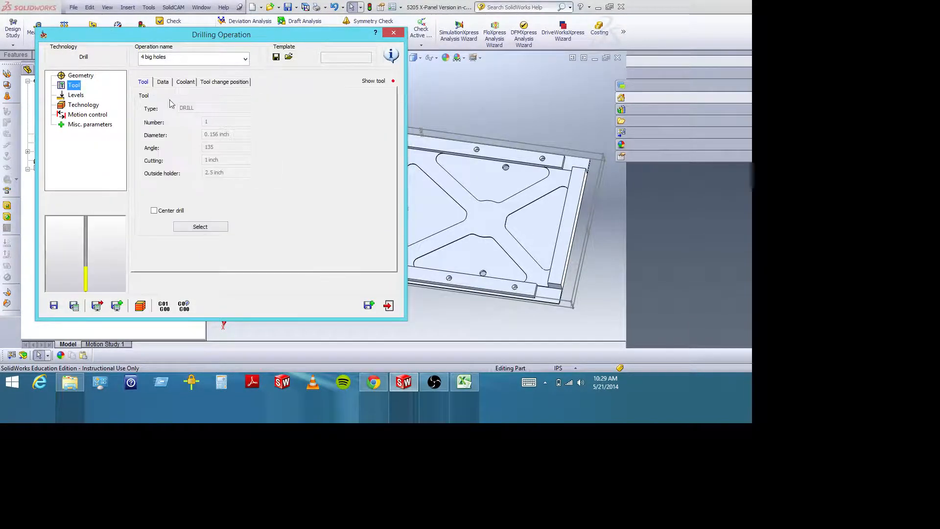
click(167, 83)
click(187, 83)
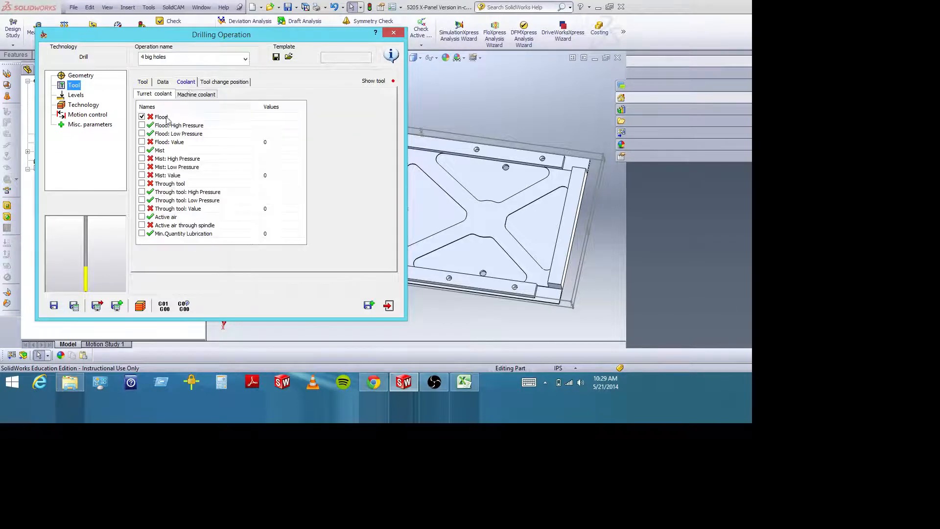
click(164, 82)
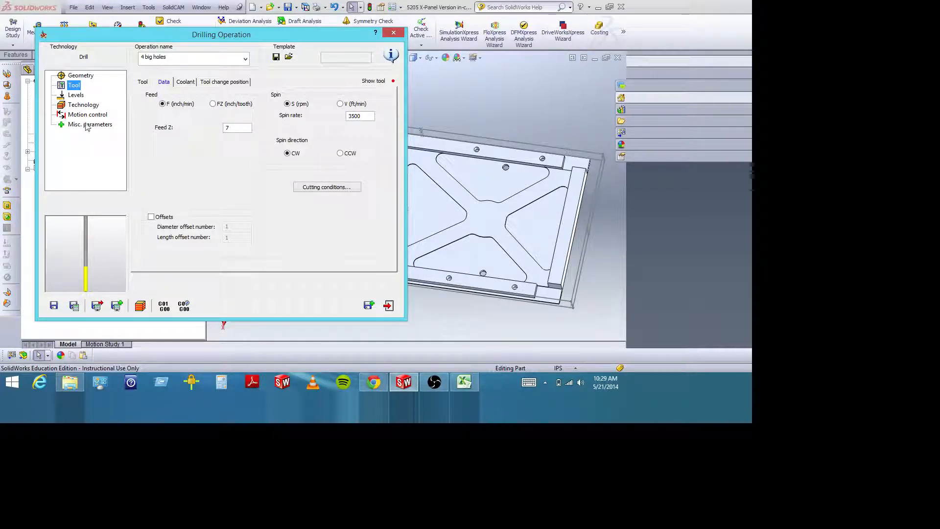
Review the drilling operation's clearance, safety distance and upper level settings against the panel and its machining origin.
click(76, 96)
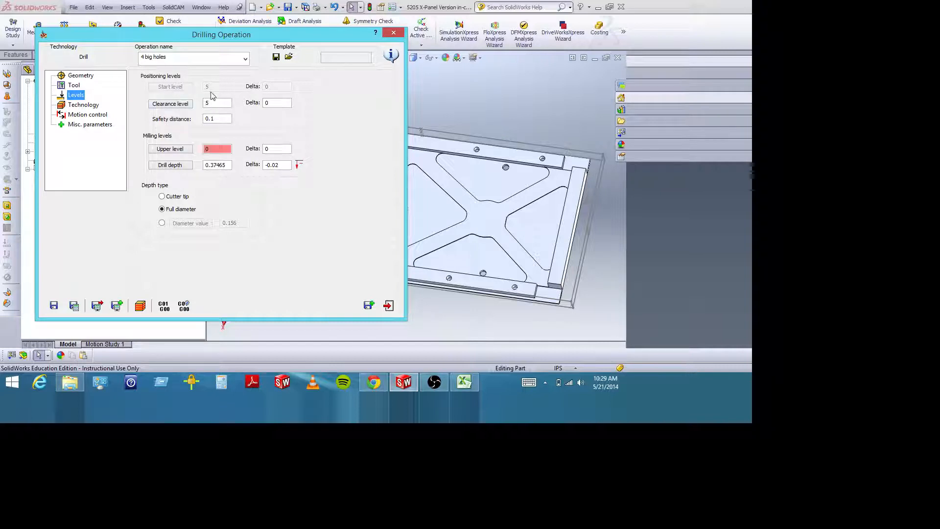
click(222, 119)
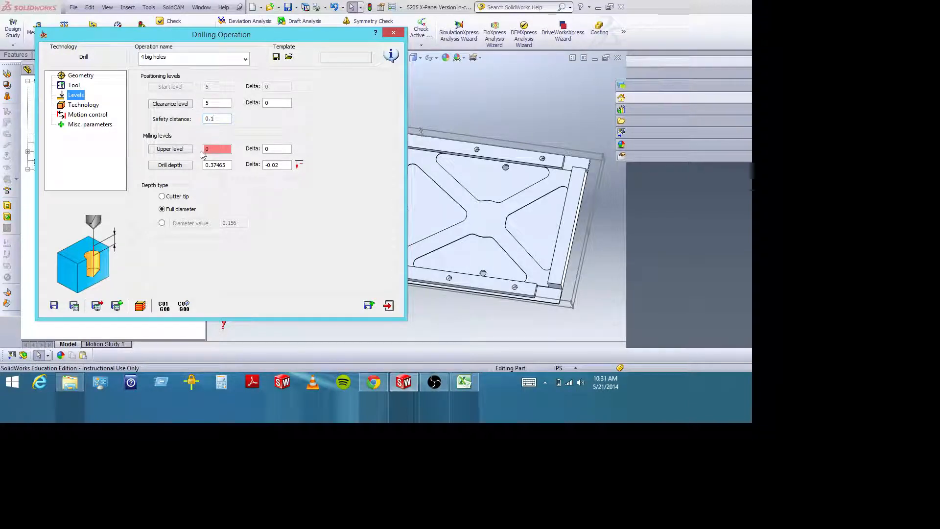
drag(174, 39, 140, 34)
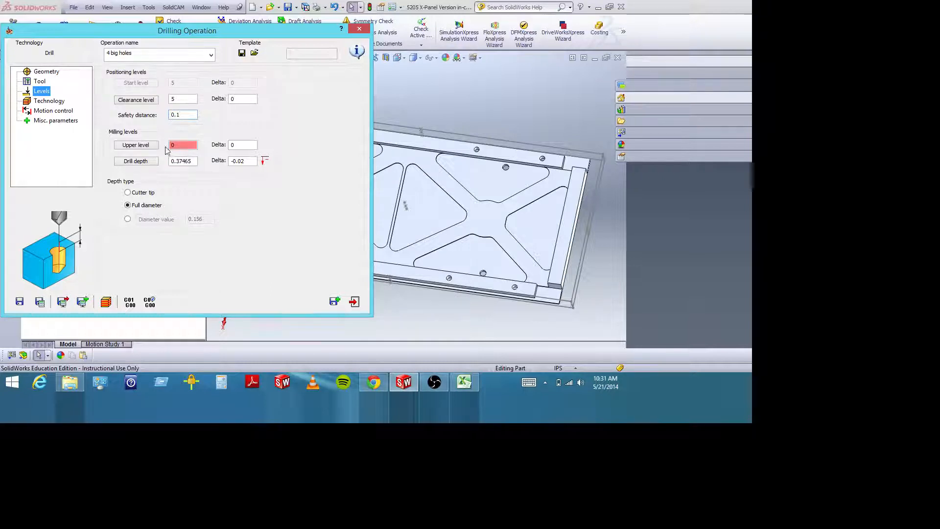
middle_drag(479, 241, 545, 212)
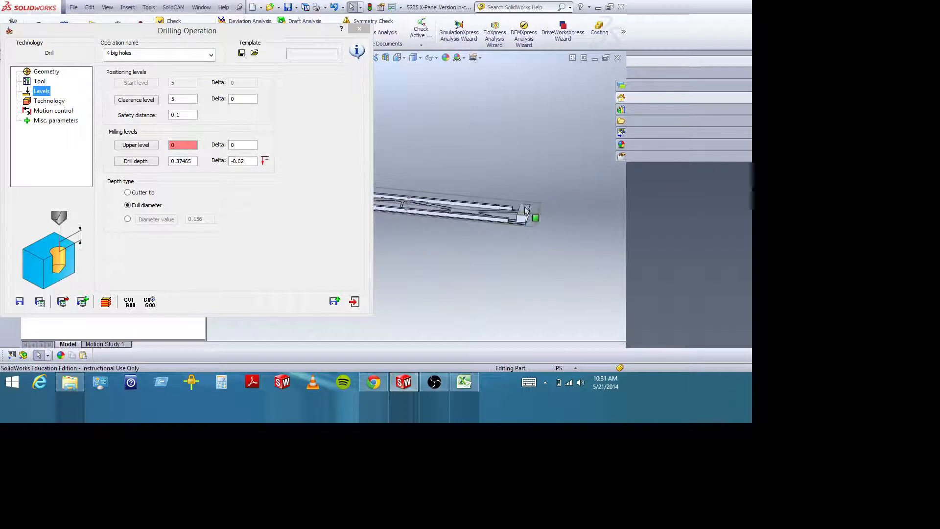
middle_drag(434, 176, 427, 237)
scroll(428, 238, up, 4)
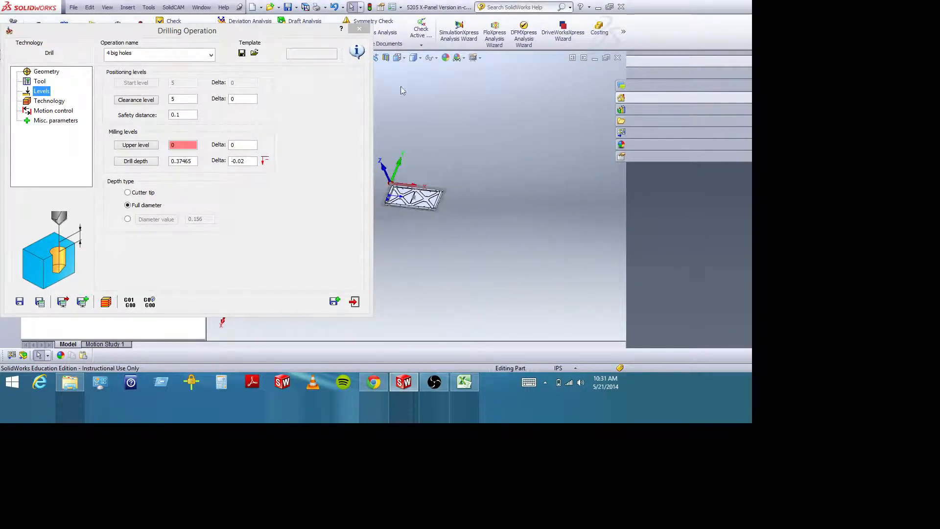
drag(244, 29, 266, 36)
scroll(466, 230, down, 6)
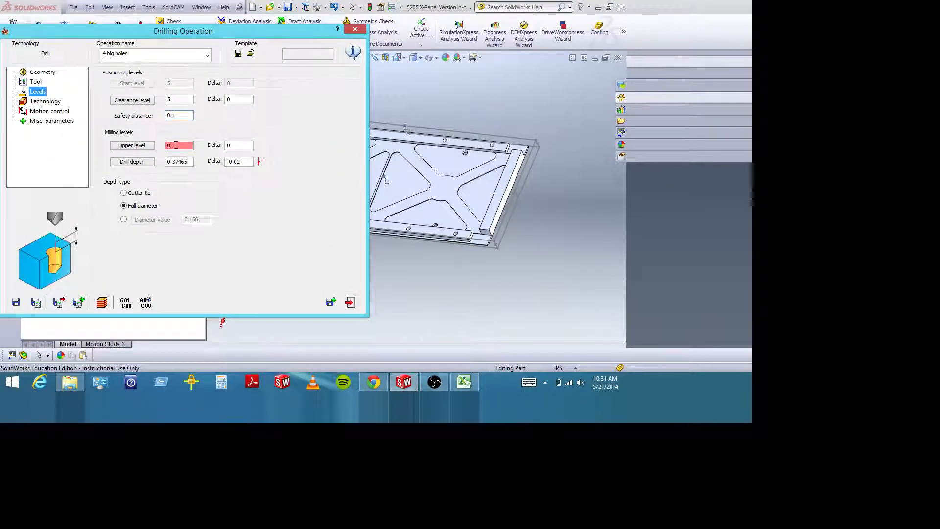
Define the 4 big holes operation's drill depth from the panel's flat underside face.
middle_drag(507, 188, 521, 164)
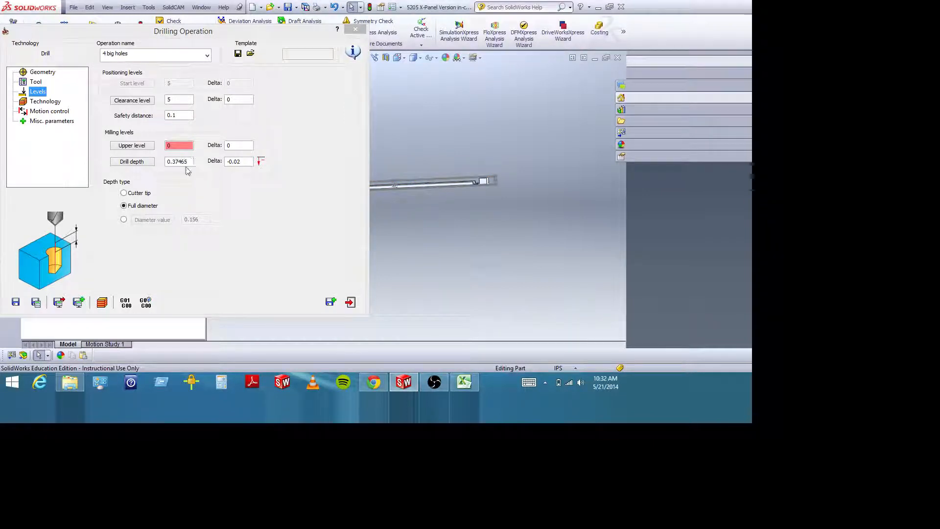
middle_drag(480, 186, 420, 146)
click(142, 165)
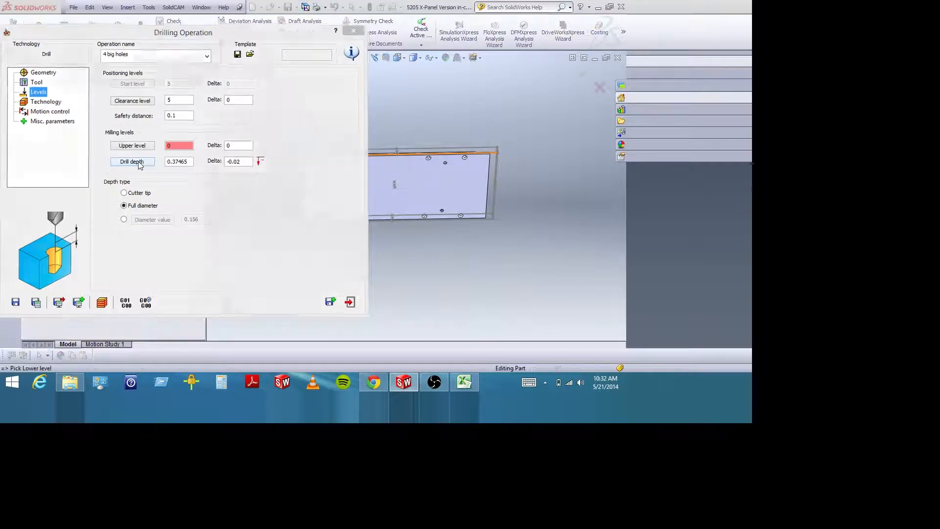
click(380, 196)
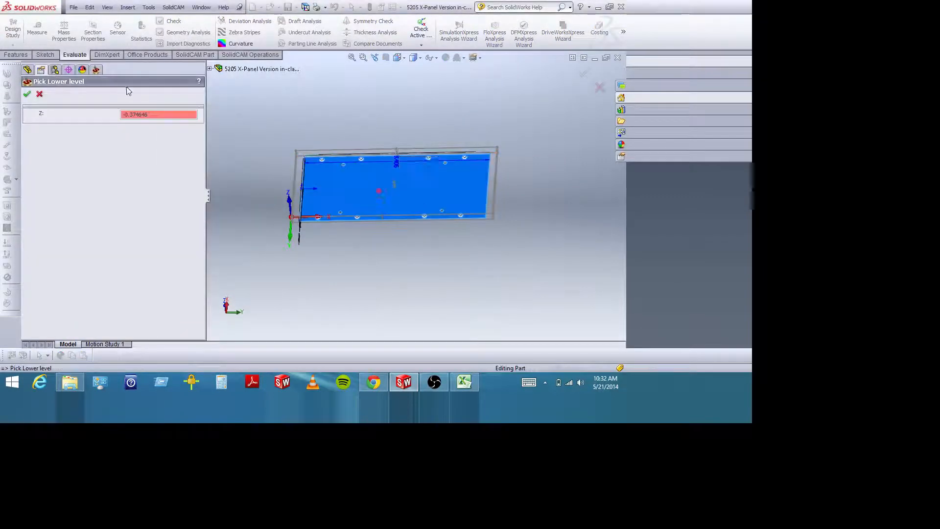
click(27, 95)
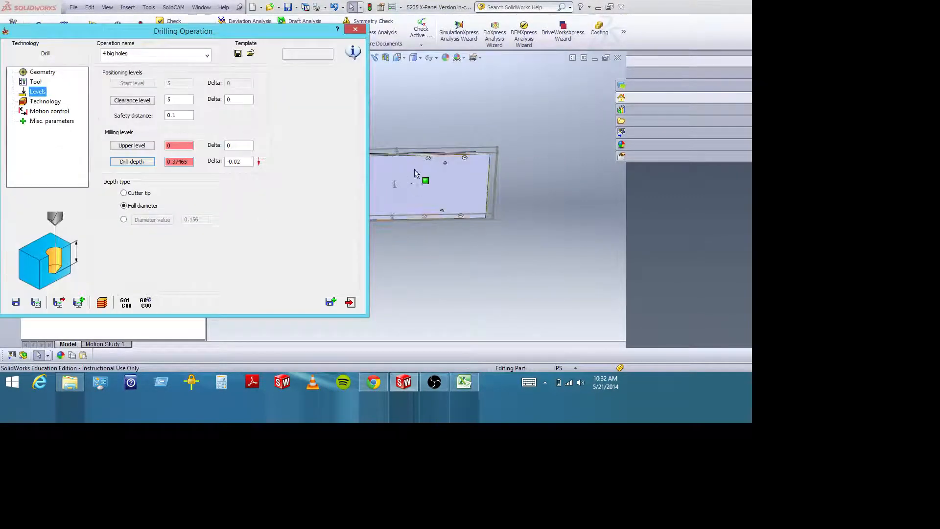
Inspect the panel from the pocketed face and underside, and select the drill depth's delta value for review.
middle_drag(426, 162, 450, 269)
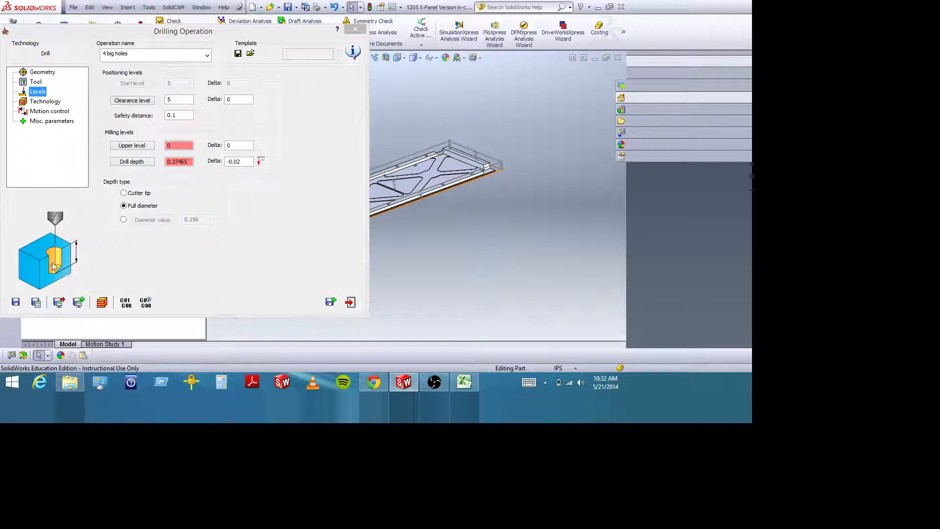
middle_drag(439, 221, 425, 116)
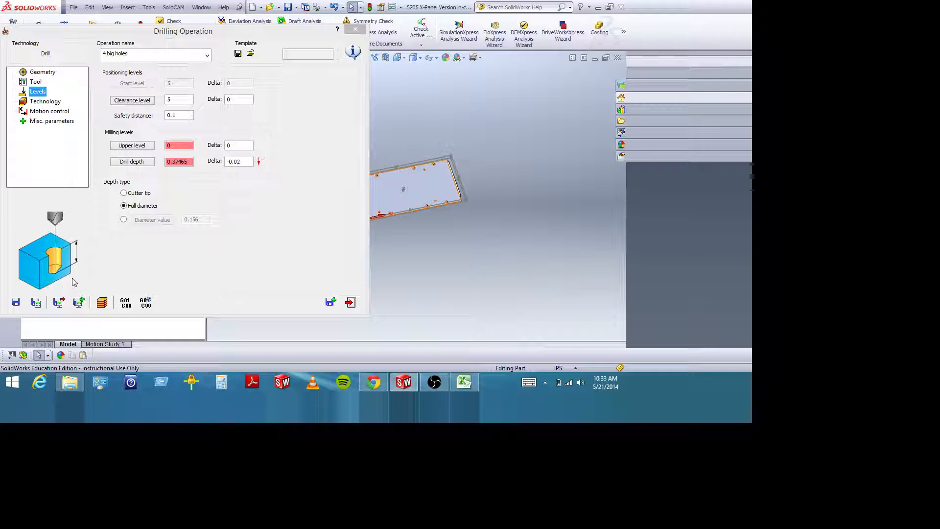
click(247, 163)
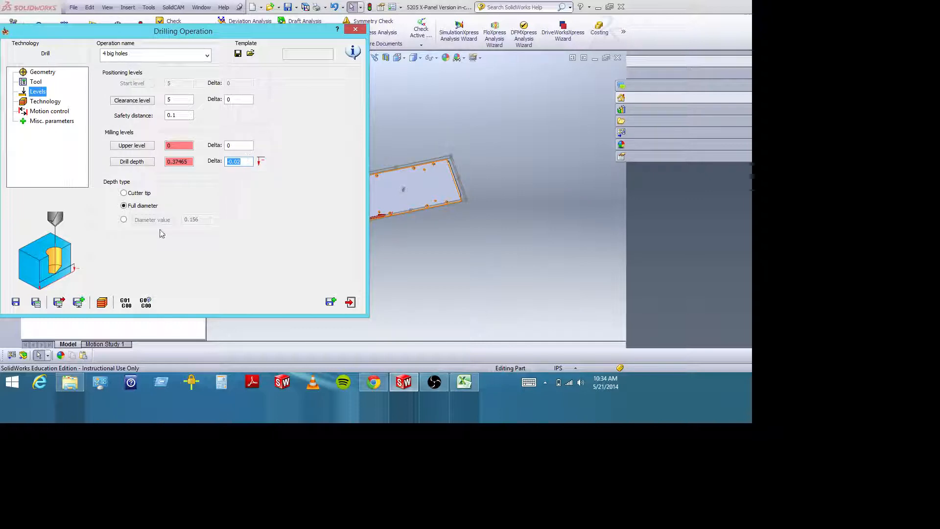
Open the drilling operation's technology settings and view the hole layout on the panel beside them.
click(43, 102)
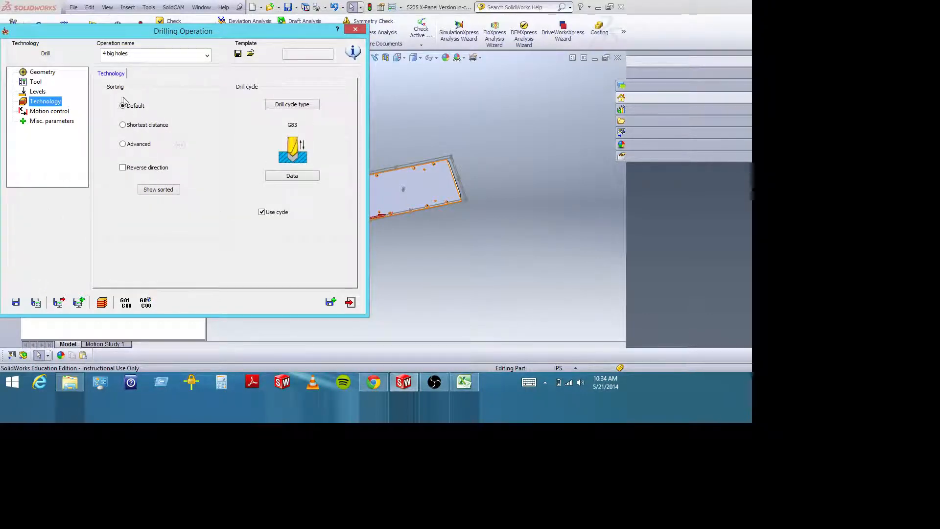
middle_drag(458, 137, 414, 167)
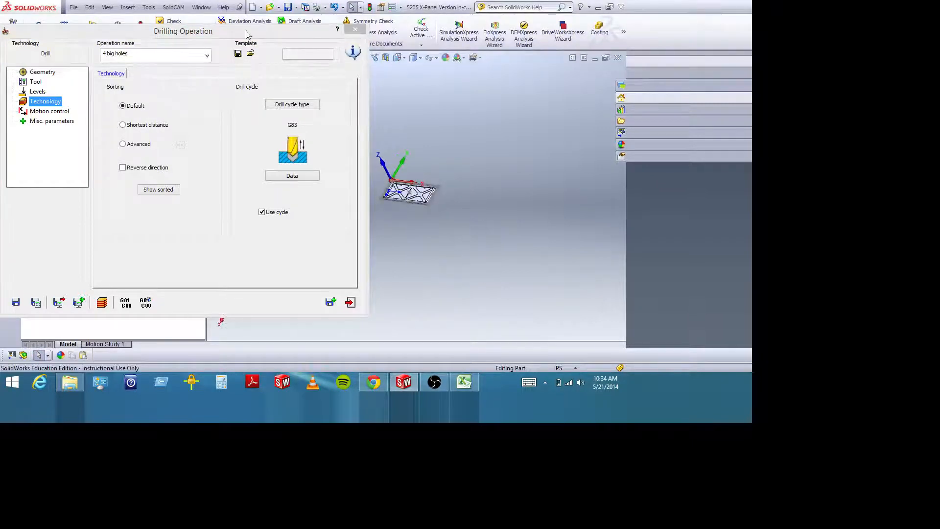
drag(211, 31, 165, 27)
click(363, 58)
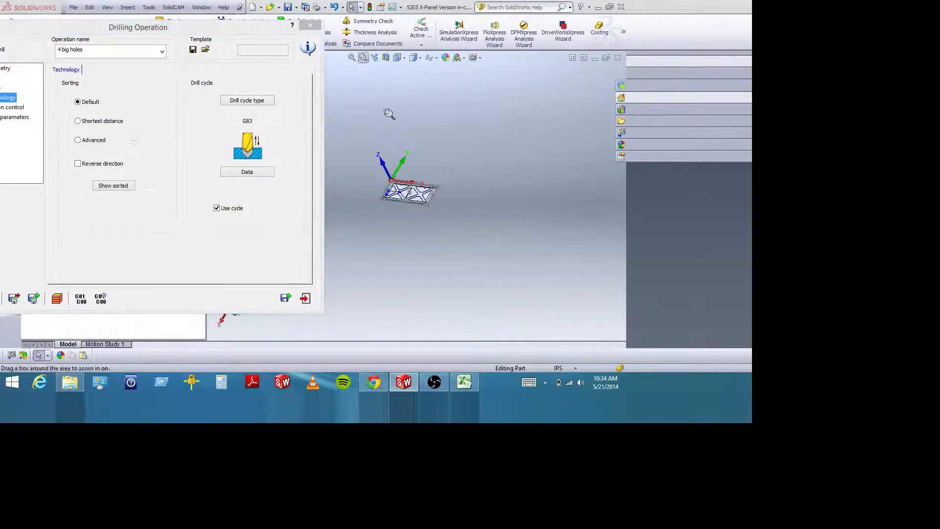
drag(367, 161, 478, 234)
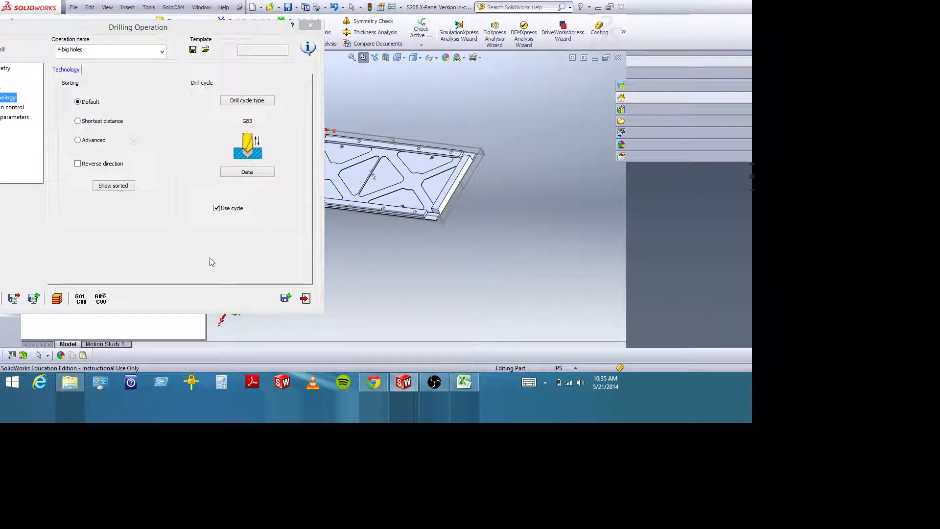
Try the G81 drill cycle for the 4 big holes operation, and restore the G83 cycle.
click(253, 101)
click(89, 123)
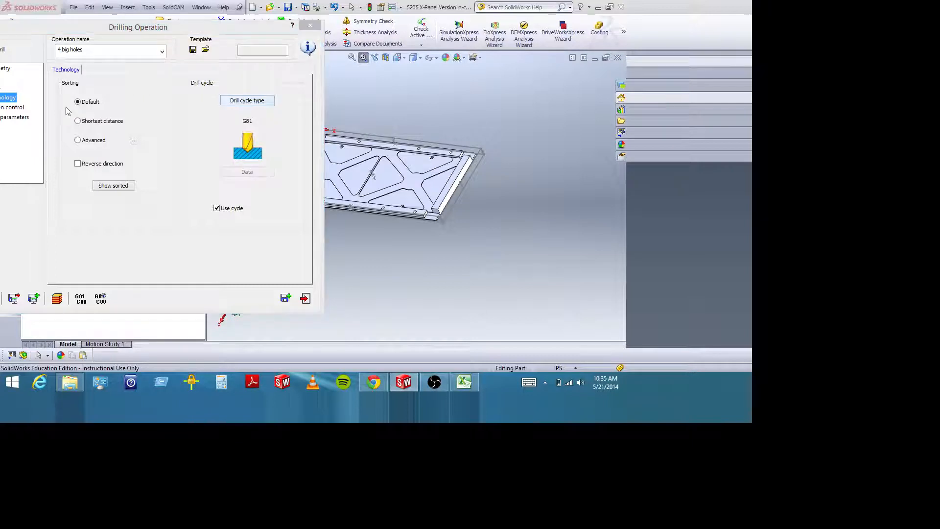
click(244, 101)
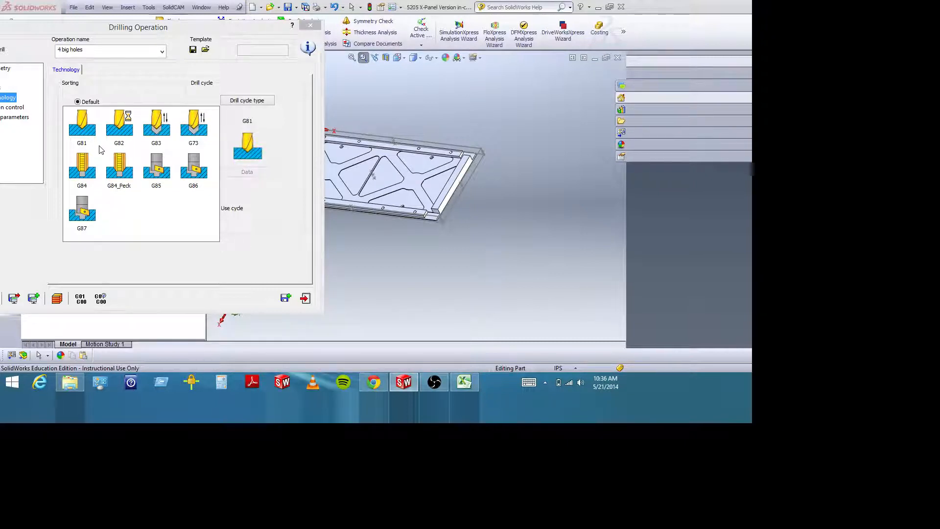
click(157, 113)
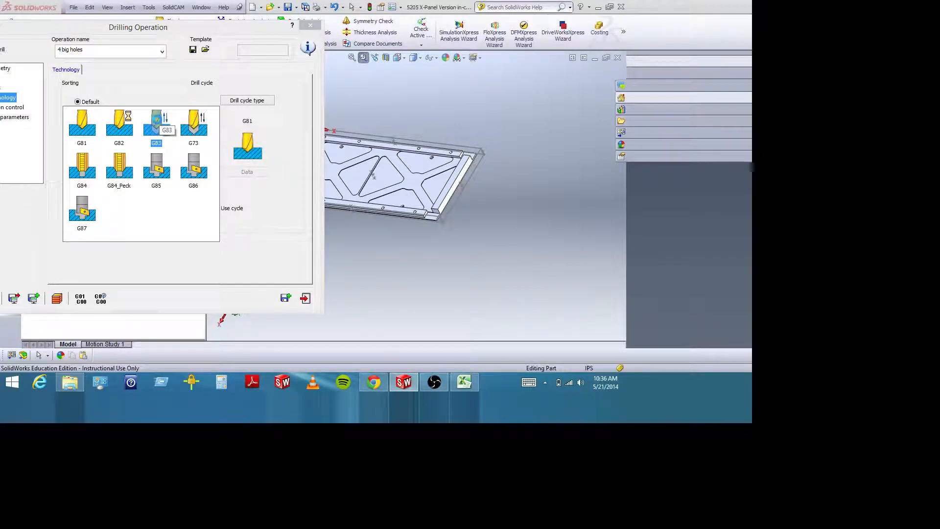
double_click(156, 123)
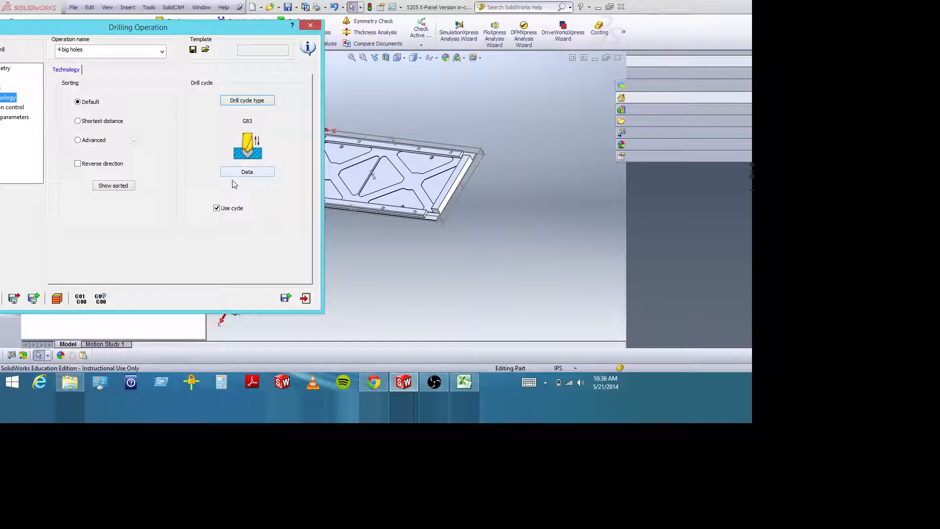
Review the available drill cycle types and choose G83 for the 4 big holes operation.
click(235, 101)
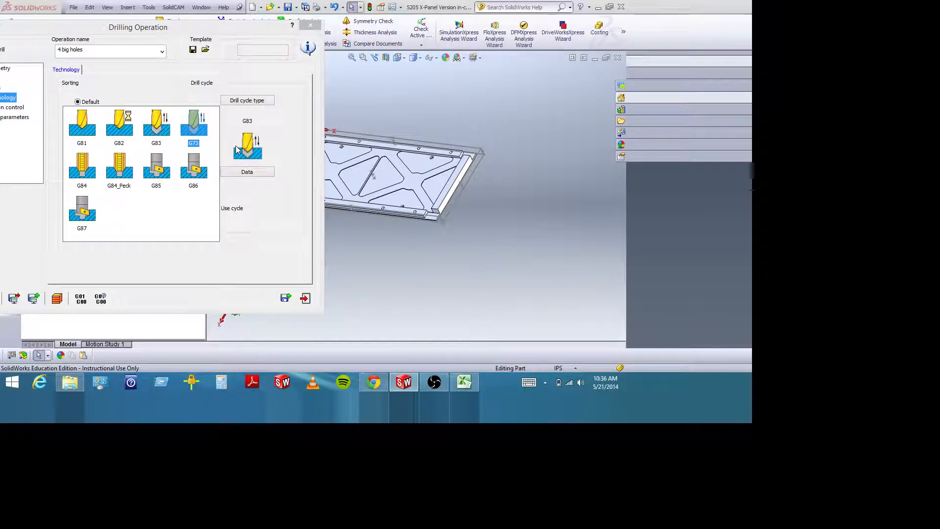
click(158, 125)
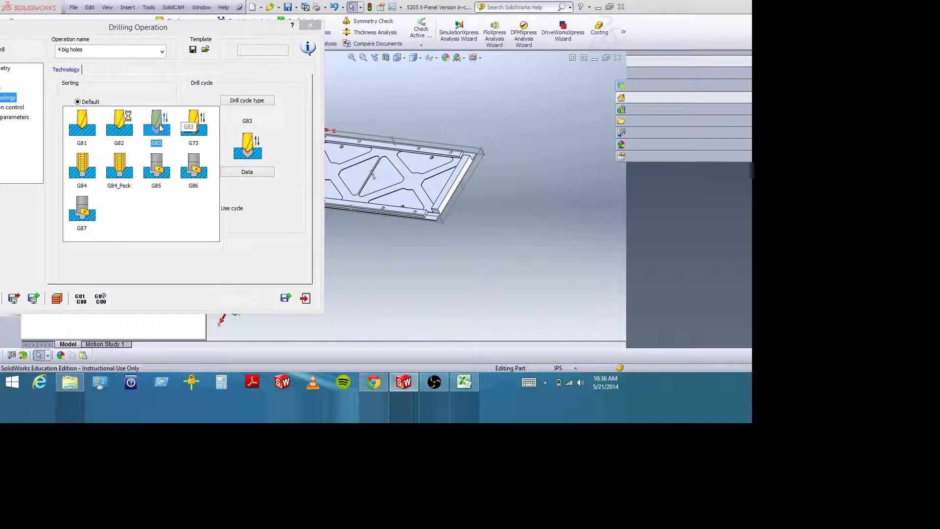
click(159, 127)
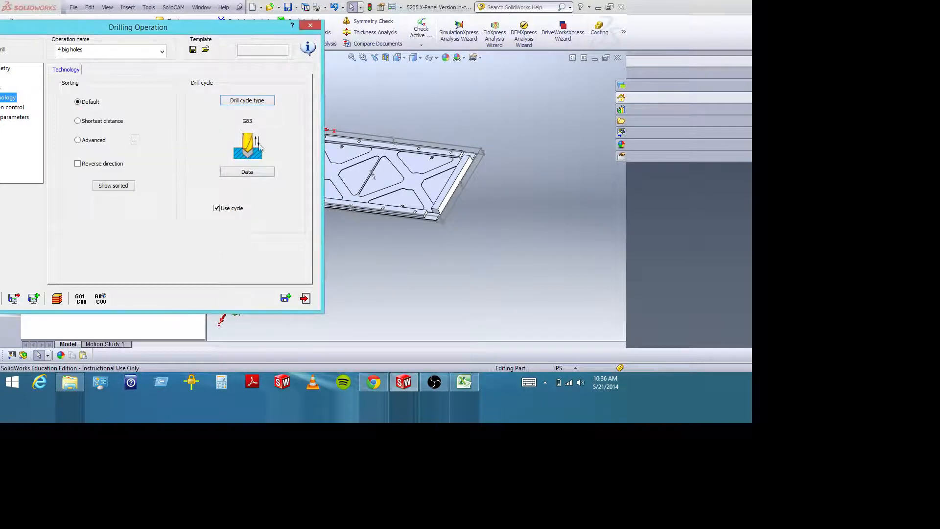
click(245, 102)
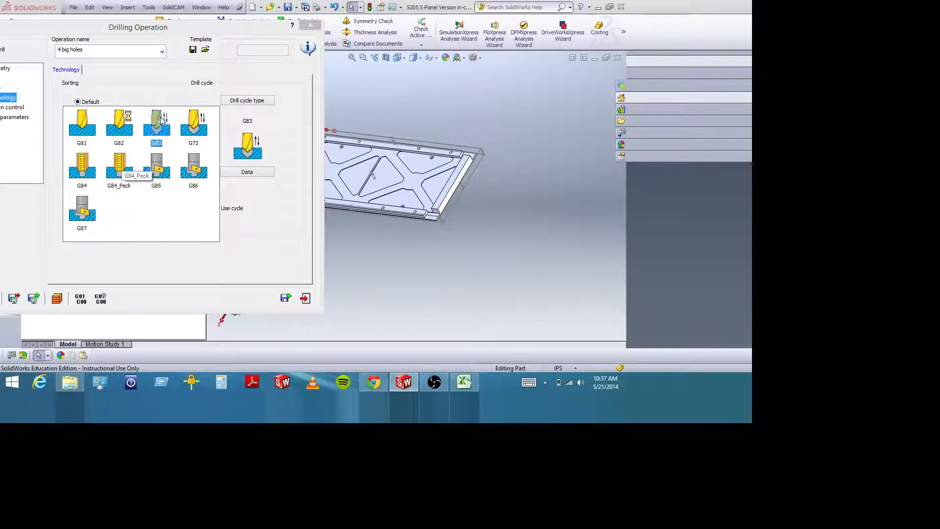
click(162, 120)
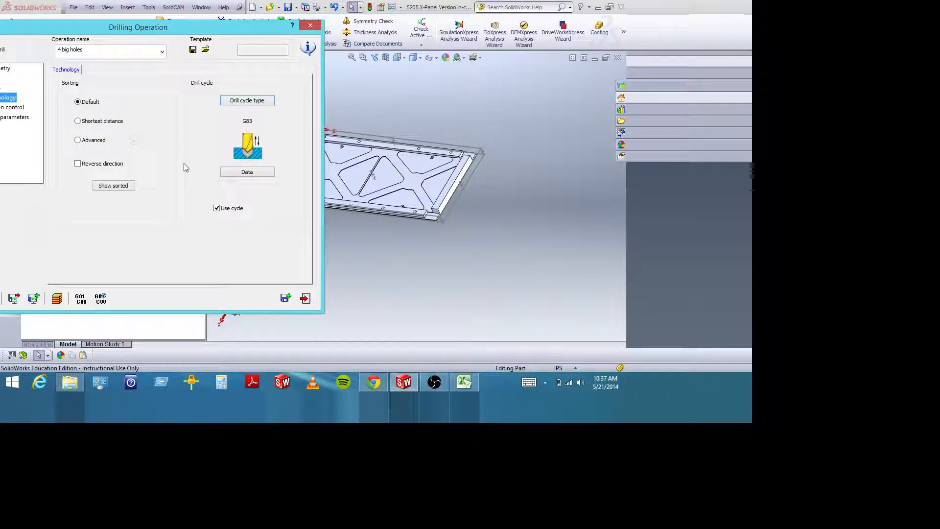
Review the G83 cycle's drill options, including the Q_Peck value, and accept them.
click(237, 173)
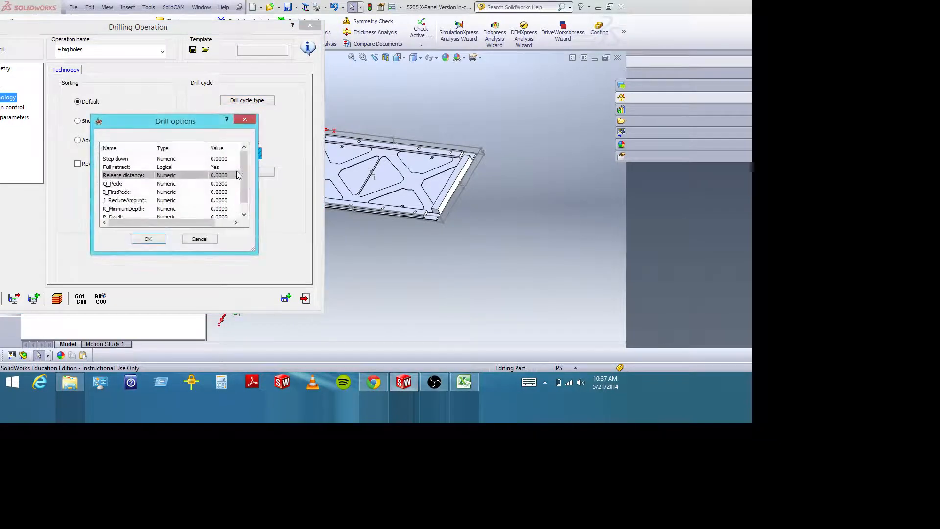
drag(196, 126, 162, 121)
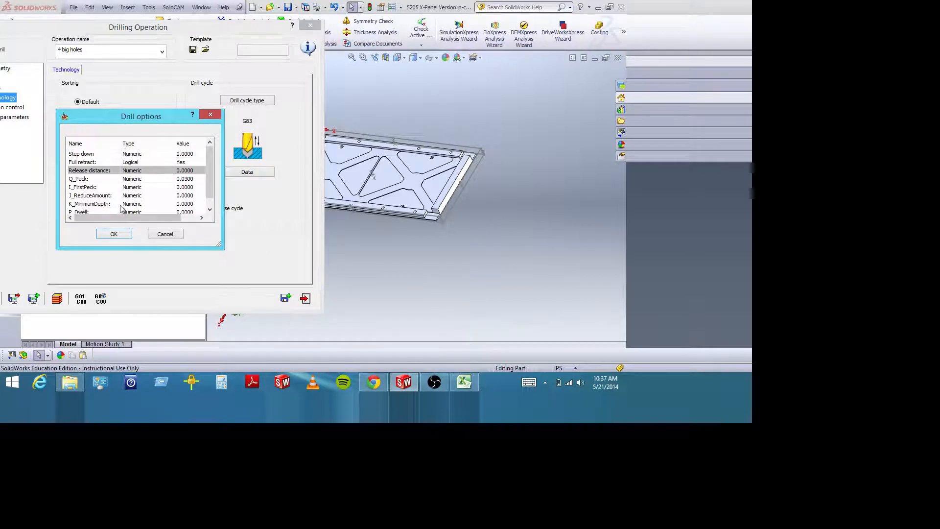
double_click(184, 178)
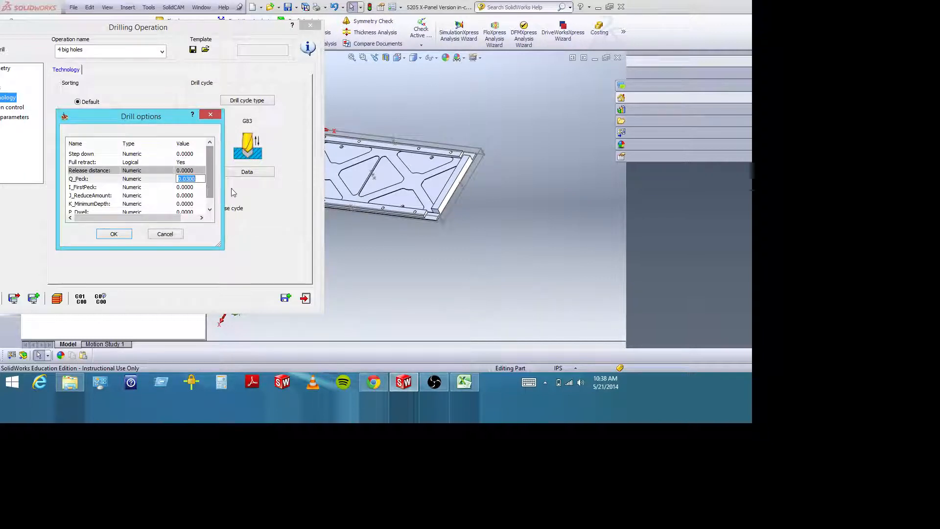
click(114, 235)
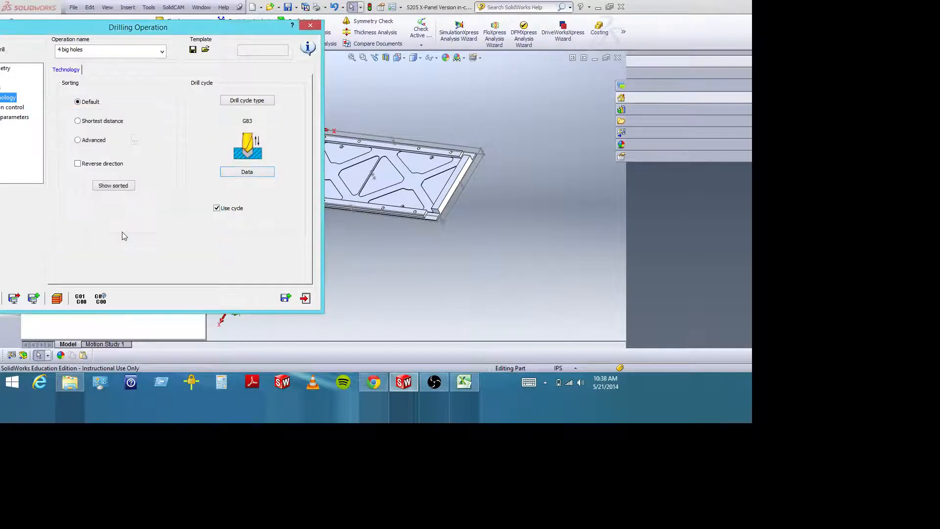
Open the simulation of the 4 big holes operation and check its simulation data table.
drag(105, 30, 236, 25)
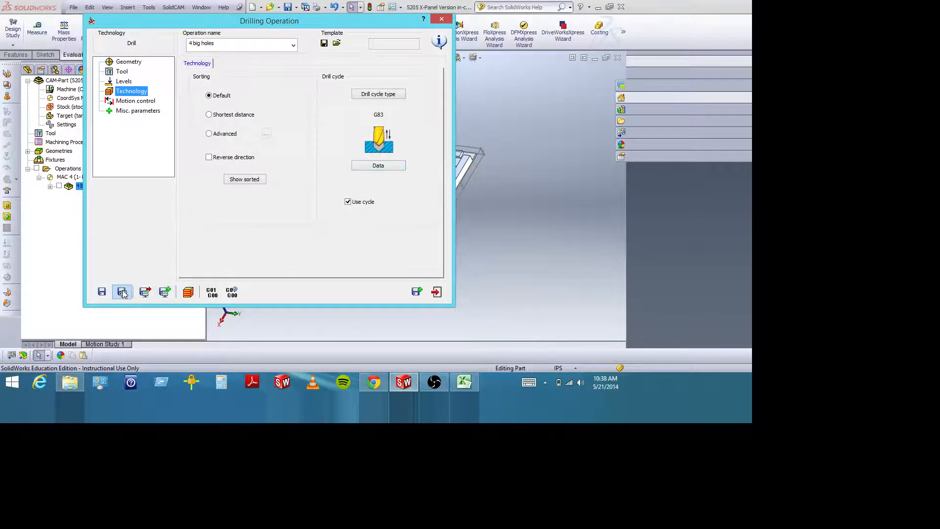
click(188, 293)
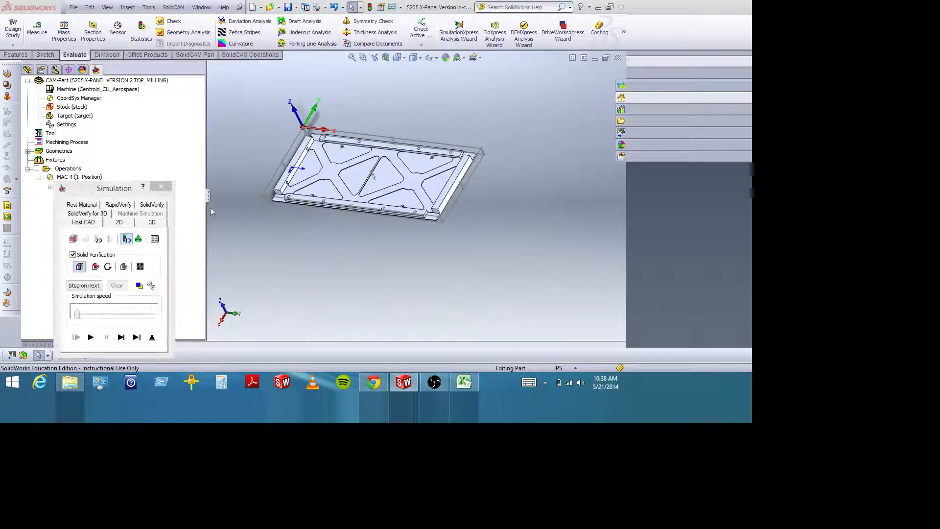
click(363, 57)
drag(252, 122, 505, 246)
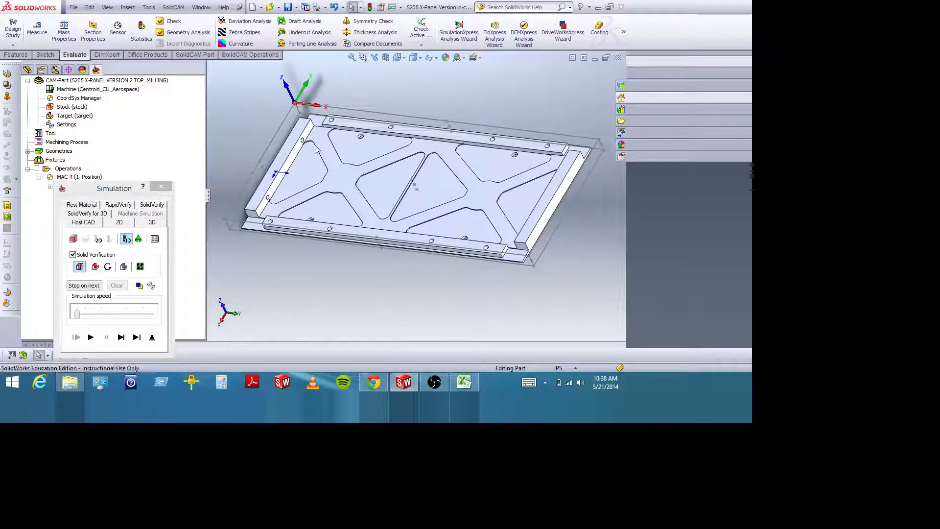
middle_drag(257, 149, 277, 158)
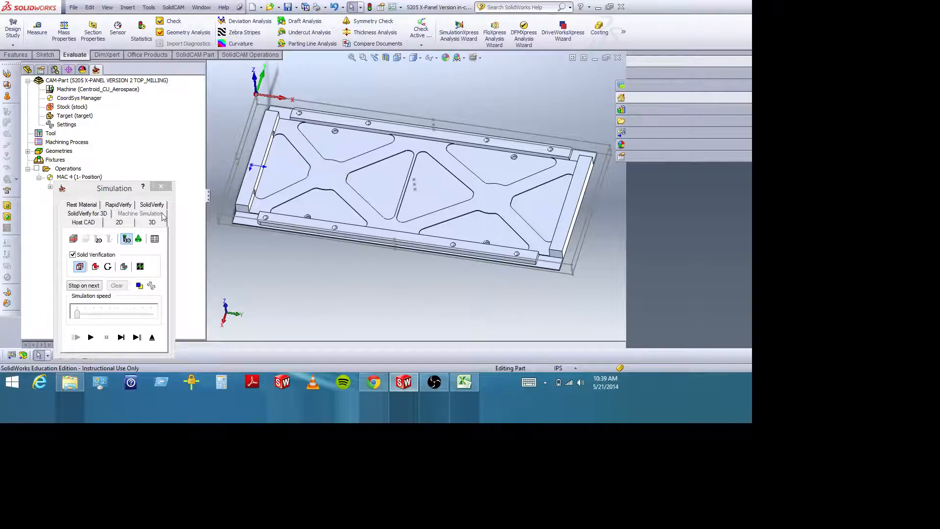
click(155, 239)
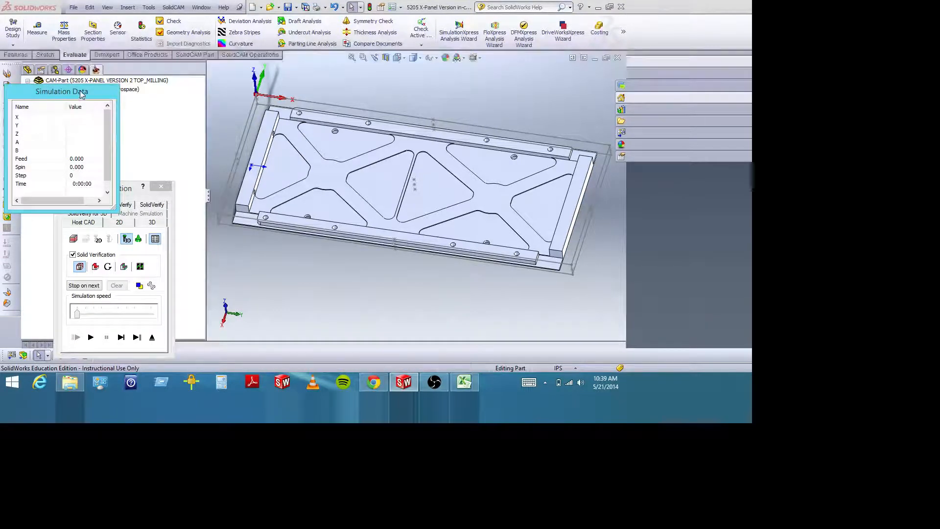
drag(97, 91, 118, 54)
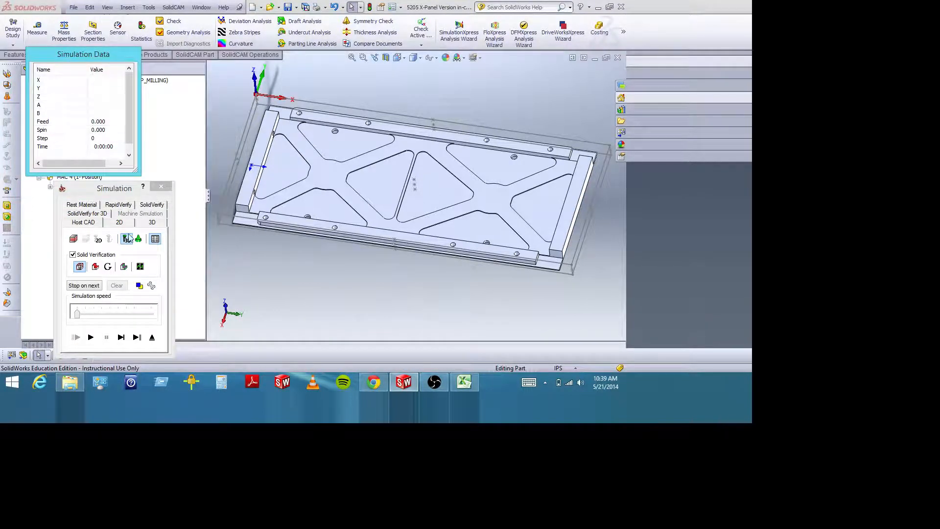
click(156, 239)
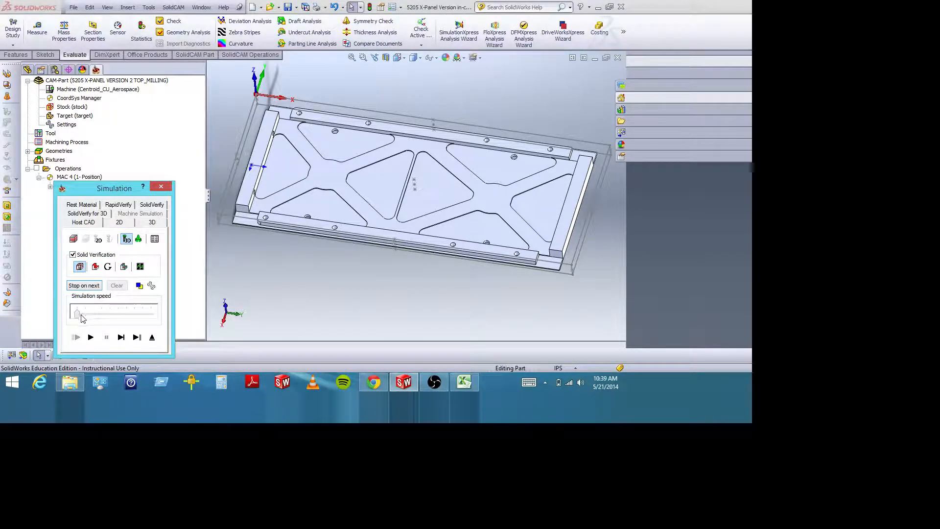
Play the 3D drilling simulation with solid verification and check the holes with the stock shown and hidden.
mouse_move(78, 316)
mouse_down()
mouse_move(135, 317)
mouse_move(77, 315)
mouse_up()
click(92, 337)
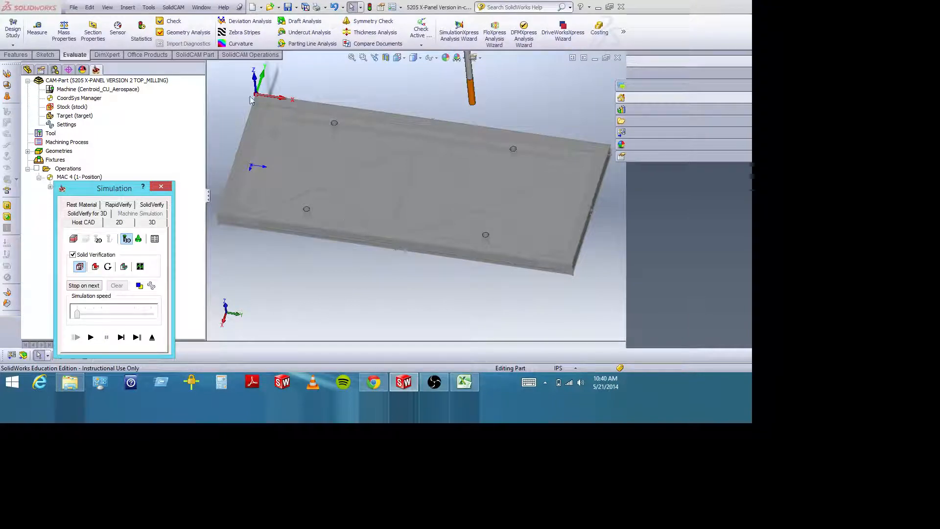
click(79, 267)
click(91, 338)
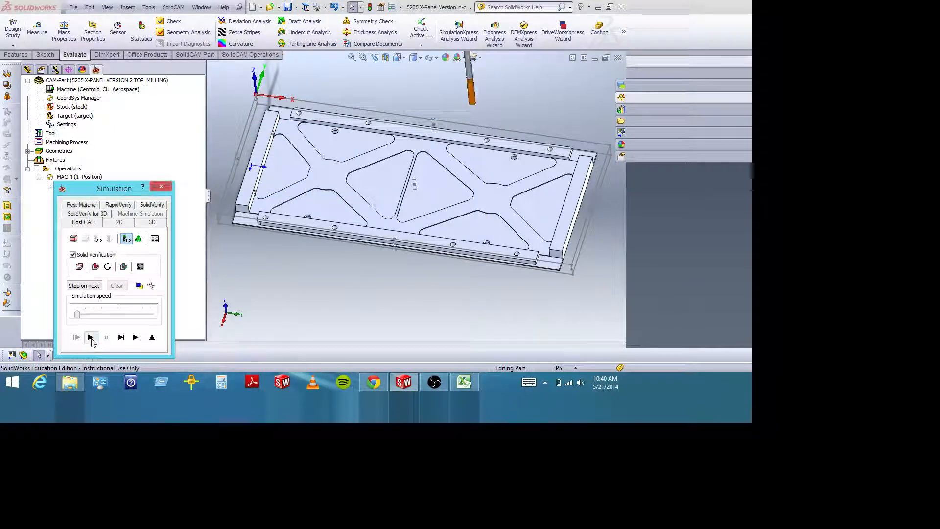
click(79, 267)
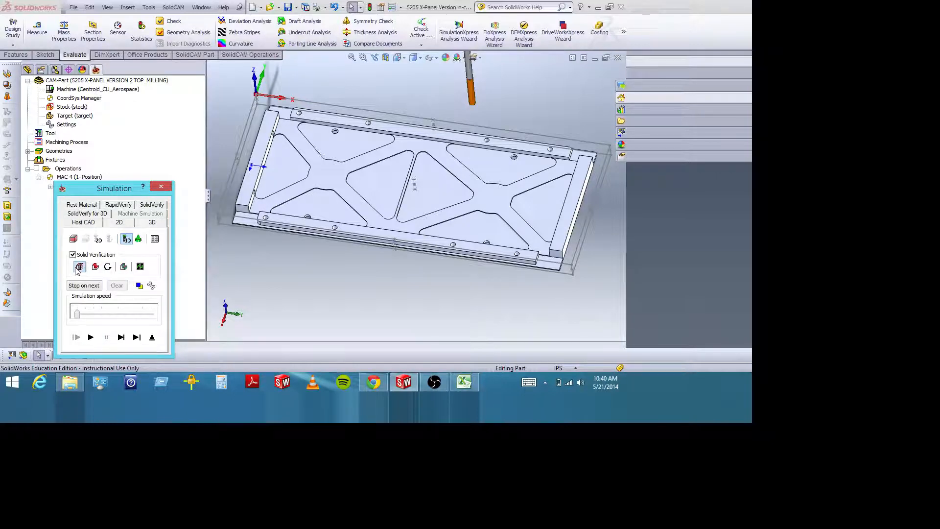
click(161, 187)
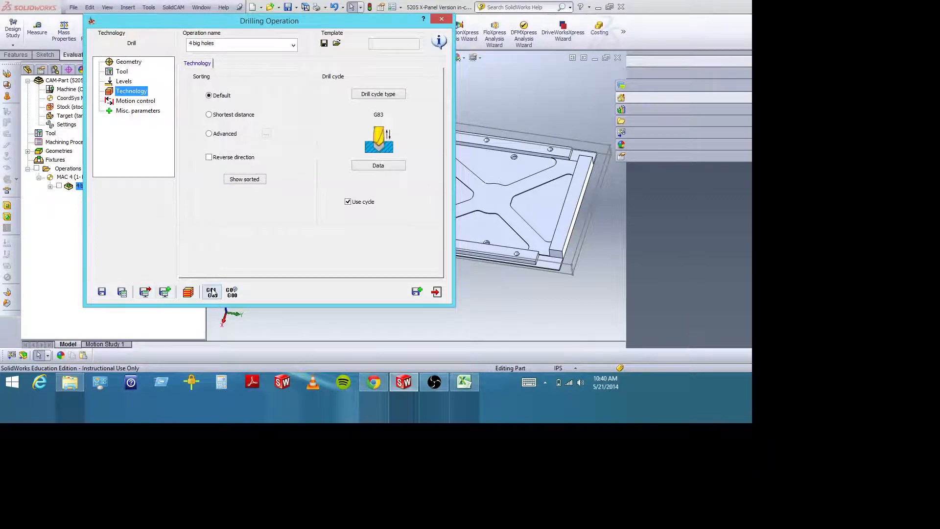
Generate the G-code for the 4 big holes operation and examine the G83 line's coordinates and Z depth.
click(212, 293)
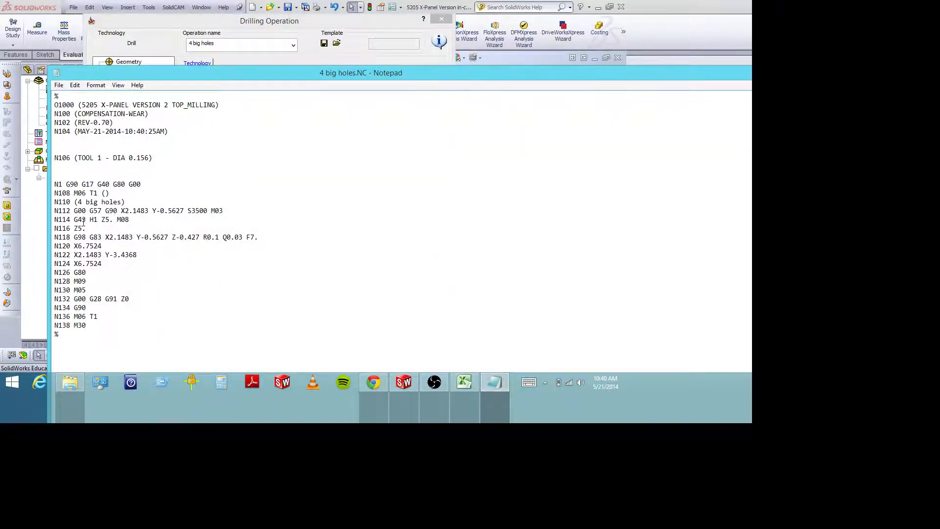
drag(74, 237, 267, 237)
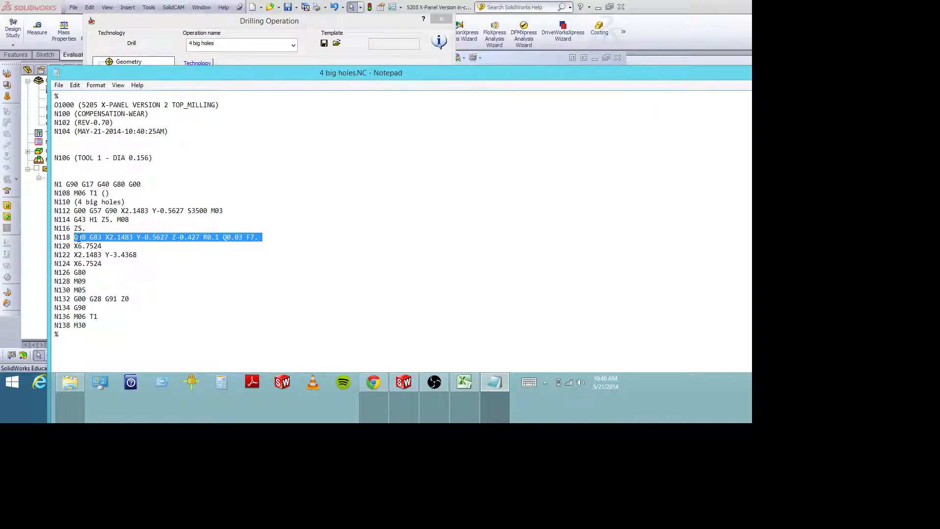
click(85, 237)
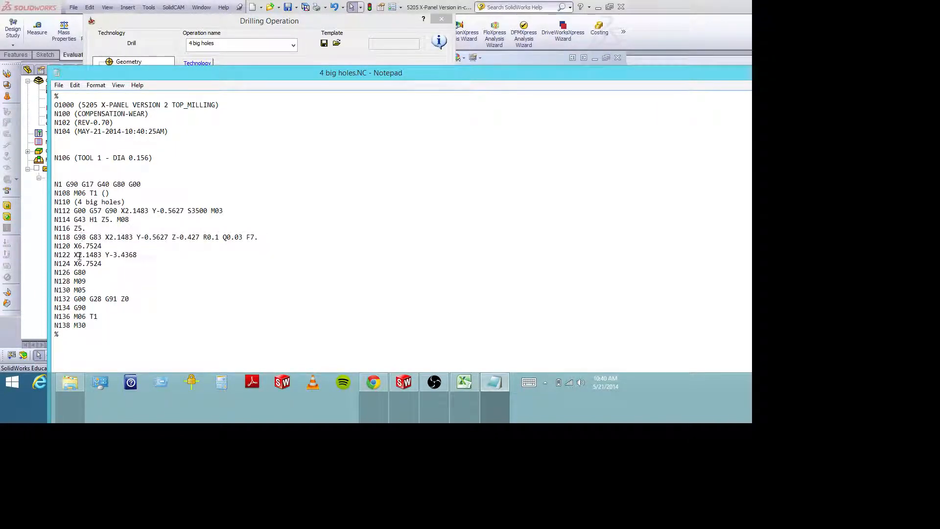
drag(102, 237, 91, 238)
drag(106, 238, 201, 238)
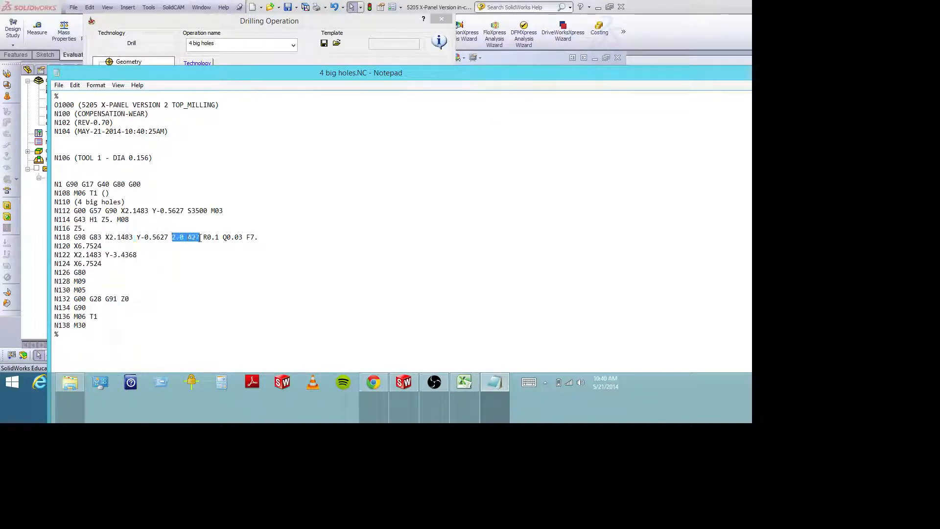
click(192, 245)
Switch to SolidWorks to check the operation's levels, and compare them with the R and Q values in the Notepad NC file.
click(403, 382)
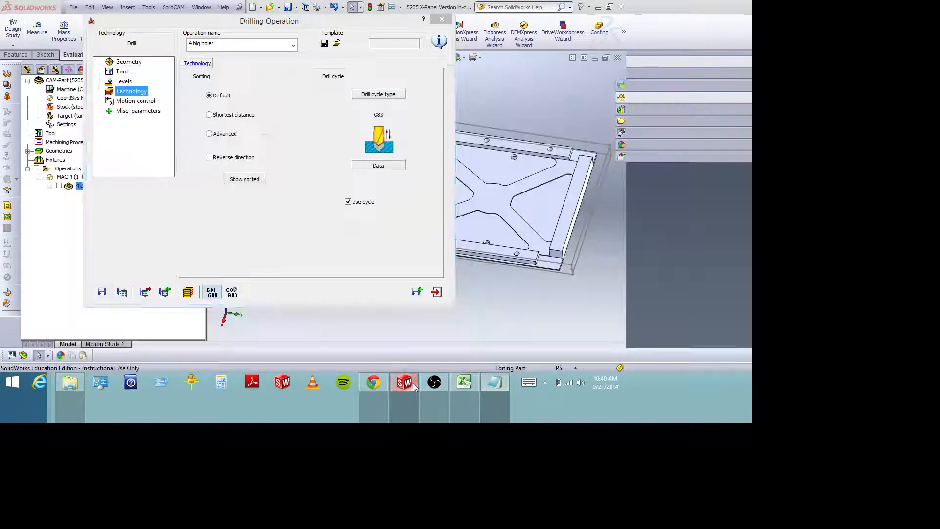
click(124, 82)
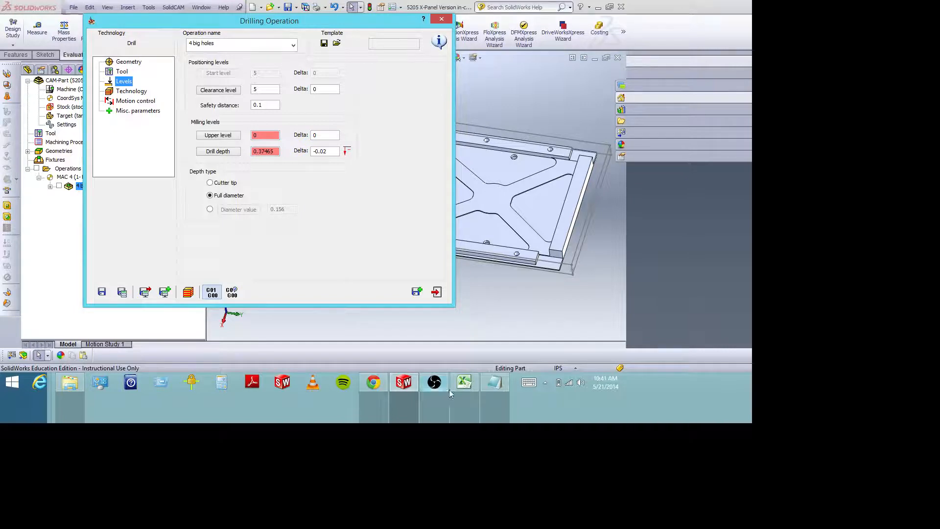
click(503, 385)
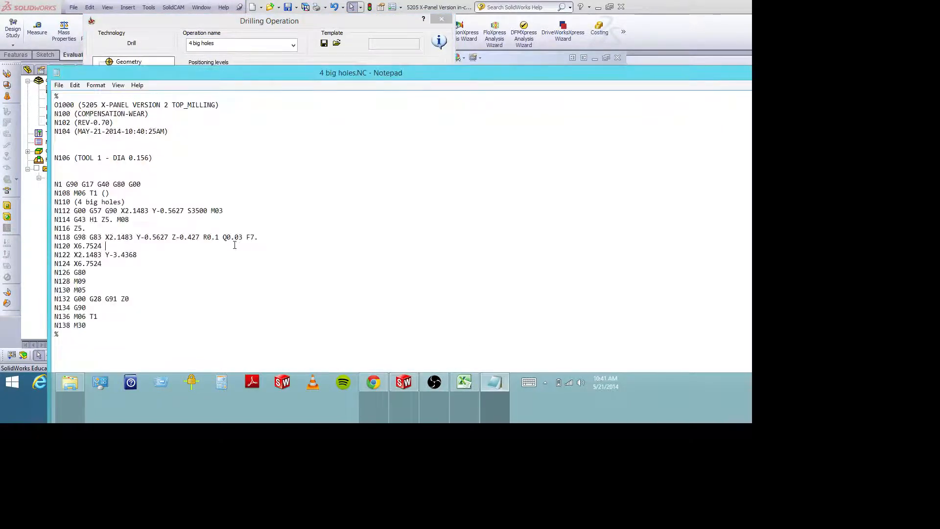
drag(243, 237, 224, 239)
click(212, 238)
drag(222, 239, 204, 239)
click(210, 245)
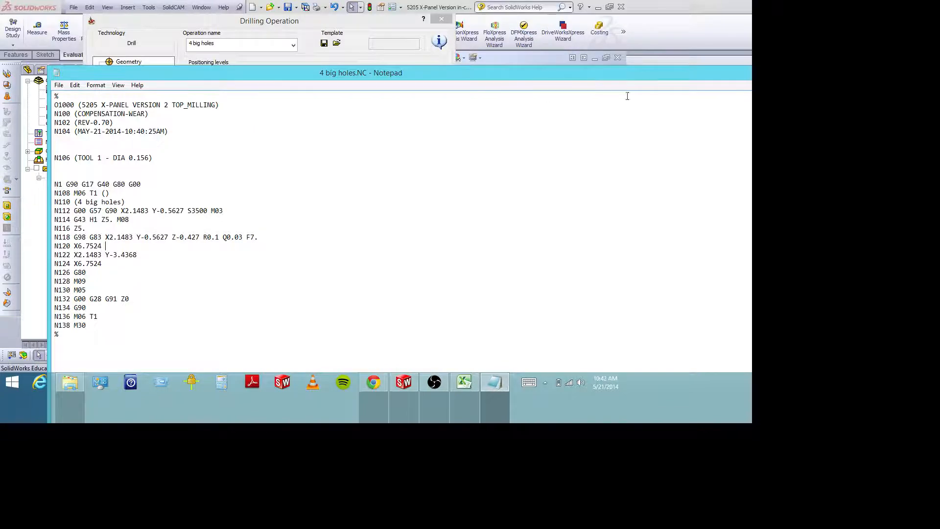
Put away the 4 big holes NC file in Notepad and exit the Drilling Operation dialog in SolidWorks.
drag(599, 76, 544, 70)
click(606, 66)
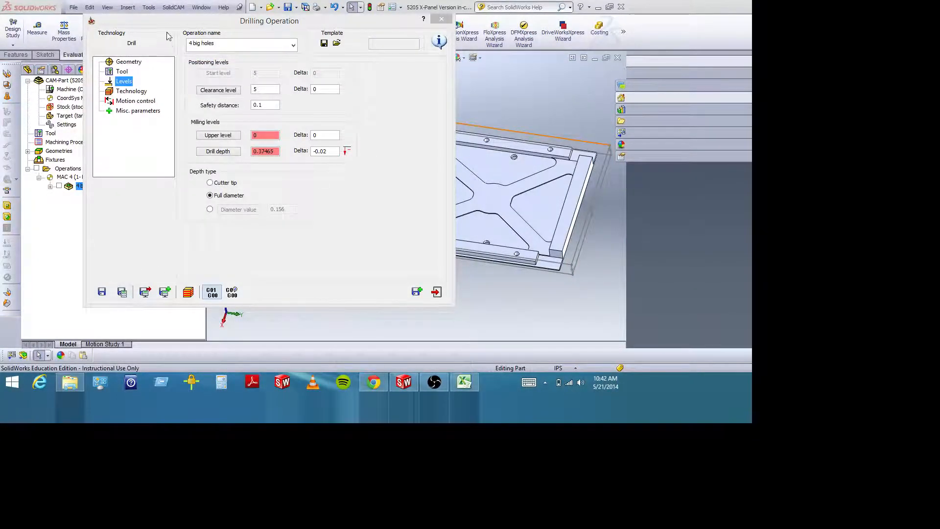
drag(169, 23, 165, 48)
click(437, 45)
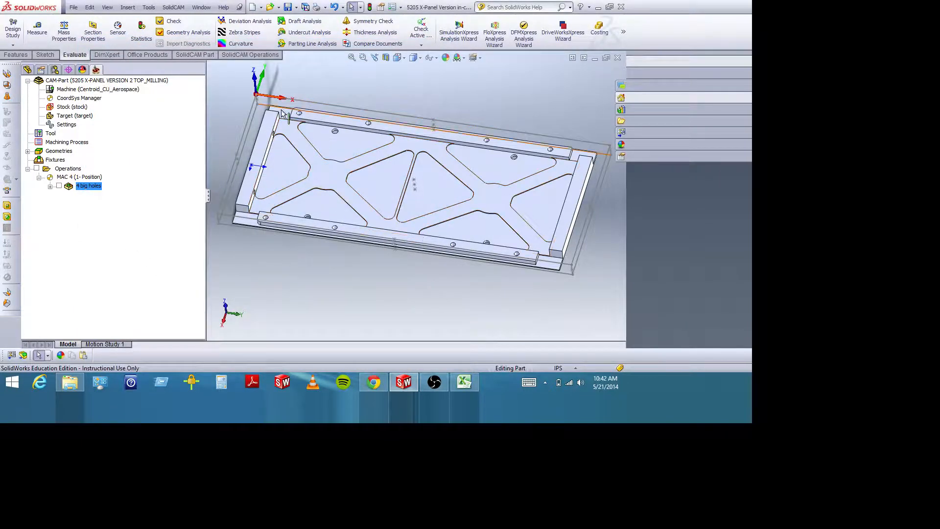
Examine the X-panel and its stock outline from above and from the side, including the raised end rail's height profile.
middle_drag(310, 263, 281, 244)
key(Escape)
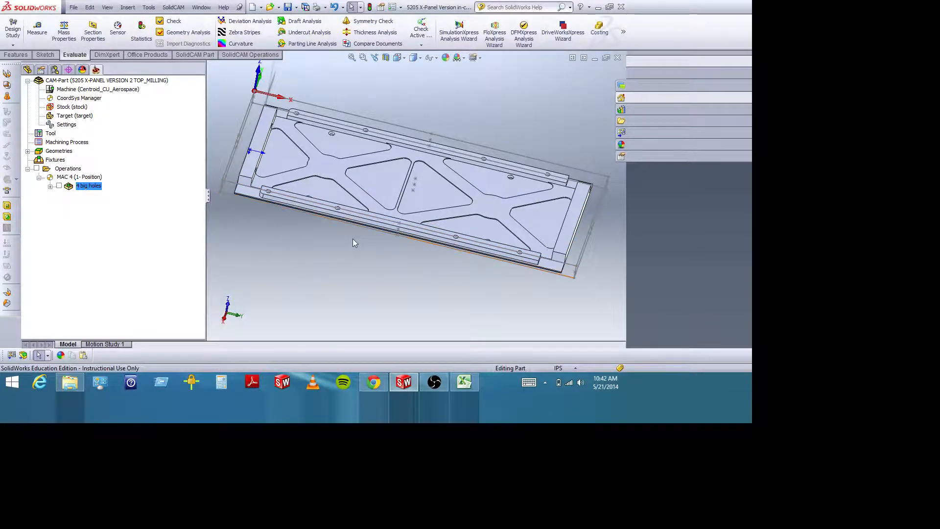
mouse_move(357, 243)
middle_down()
mouse_move(373, 208)
mouse_move(353, 248)
middle_up()
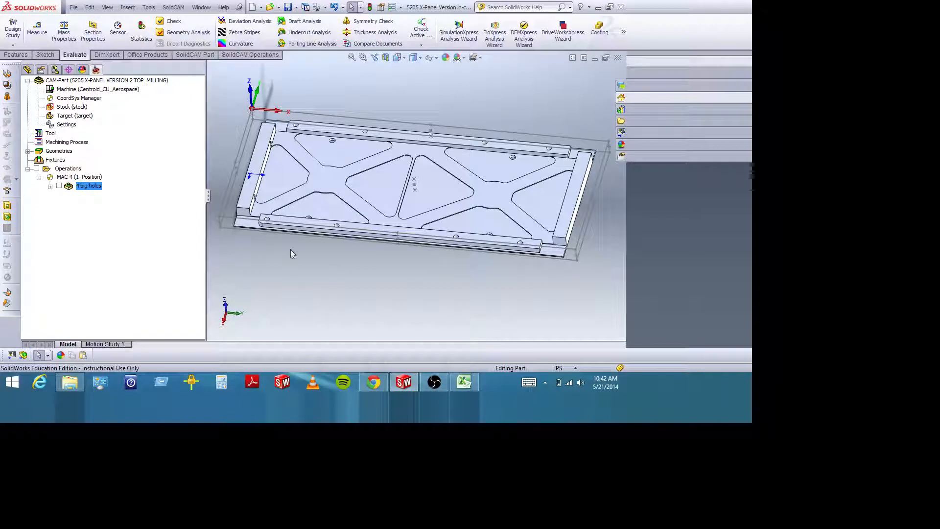
middle_drag(291, 230, 263, 151)
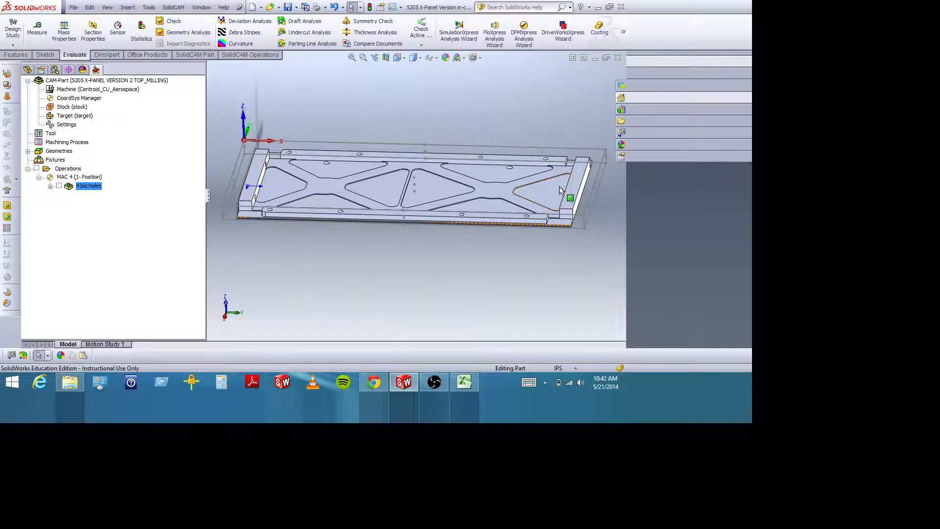
middle_drag(572, 238, 577, 209)
click(363, 57)
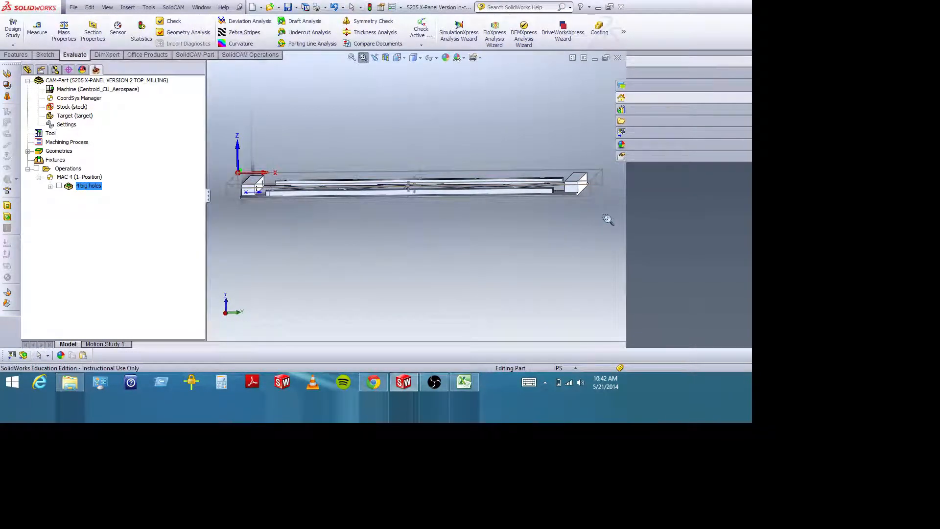
drag(537, 166, 611, 224)
middle_drag(430, 186, 436, 167)
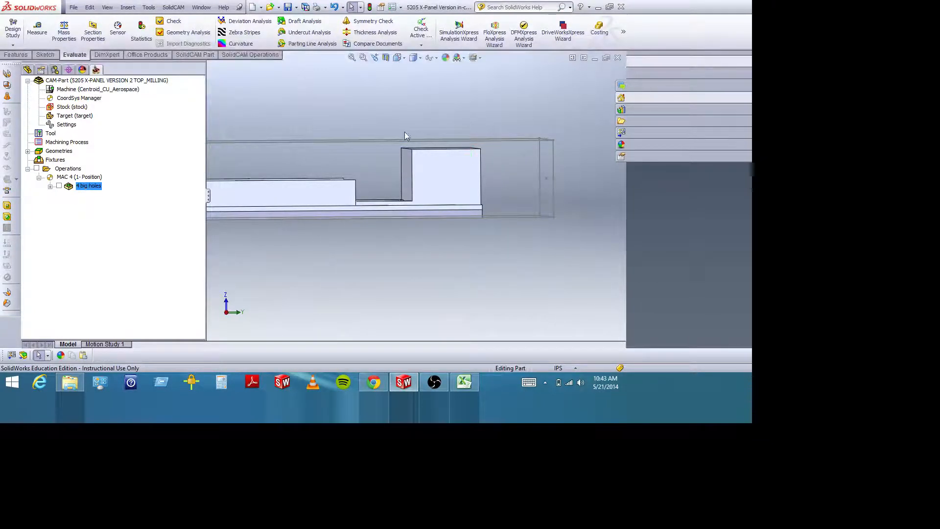
middle_drag(460, 149, 457, 192)
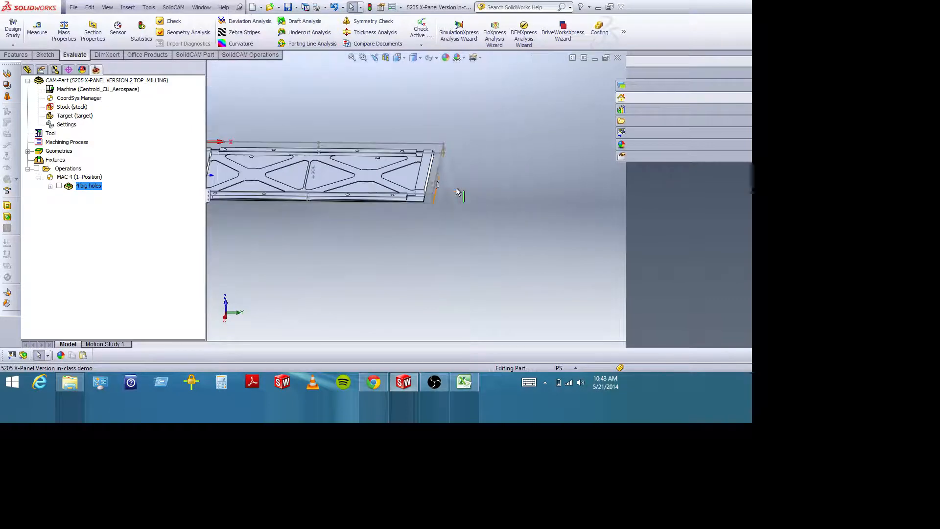
Start a sketch on the top face of the end rail nearest the coordinate origin and try placing a circle at its corner.
scroll(457, 192, down, 3)
click(363, 57)
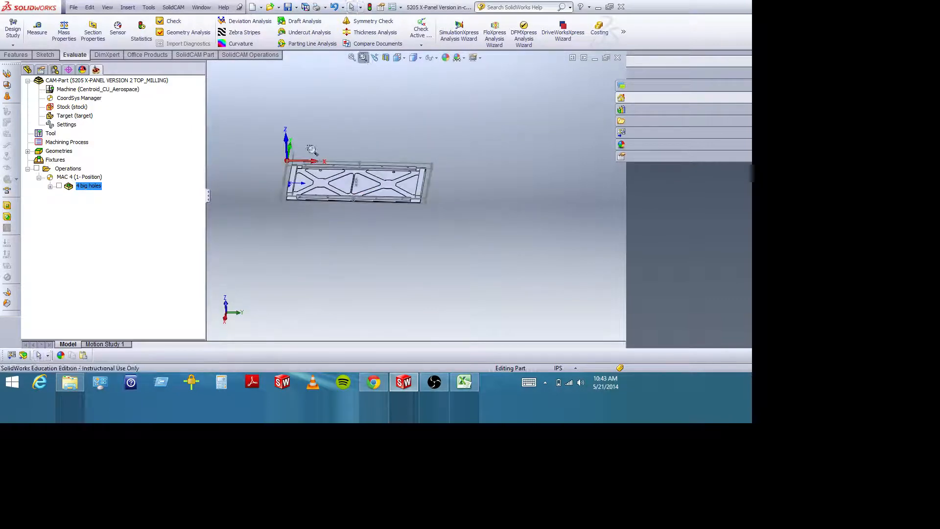
drag(273, 147, 329, 197)
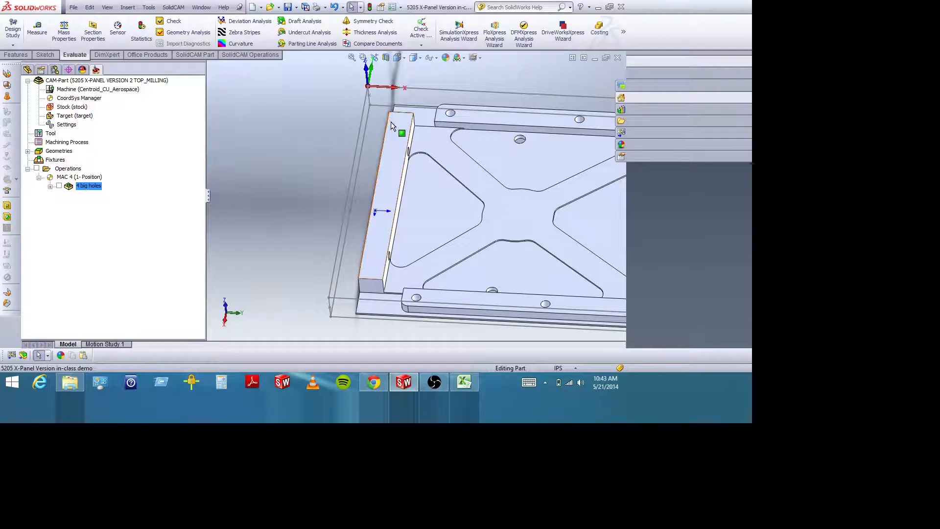
click(45, 55)
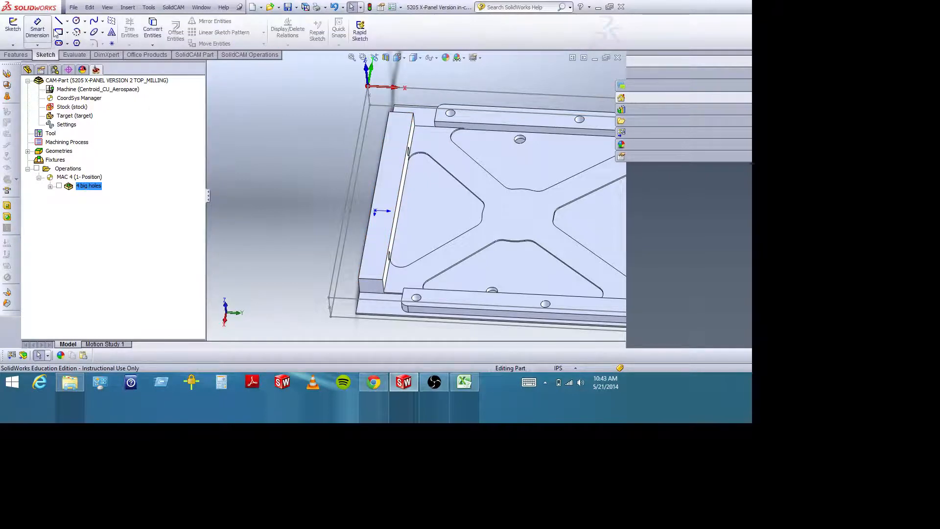
click(77, 21)
click(394, 119)
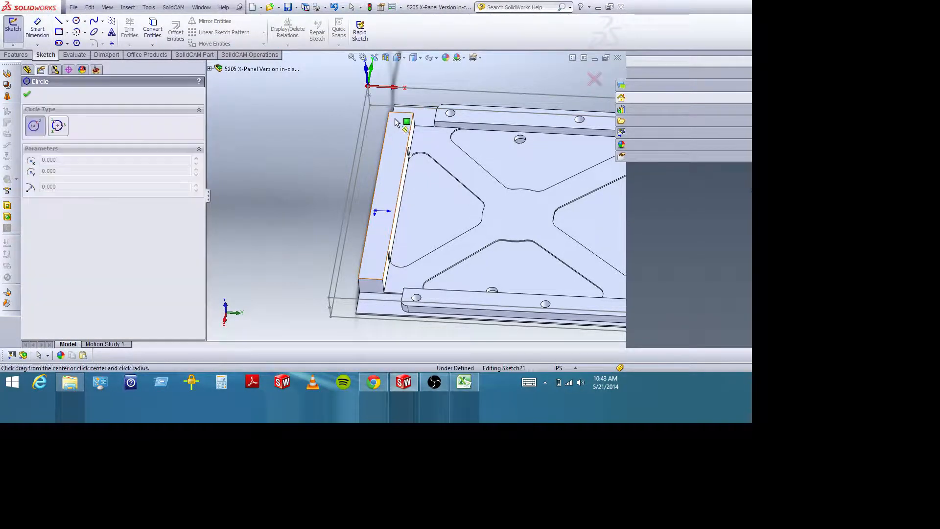
click(393, 118)
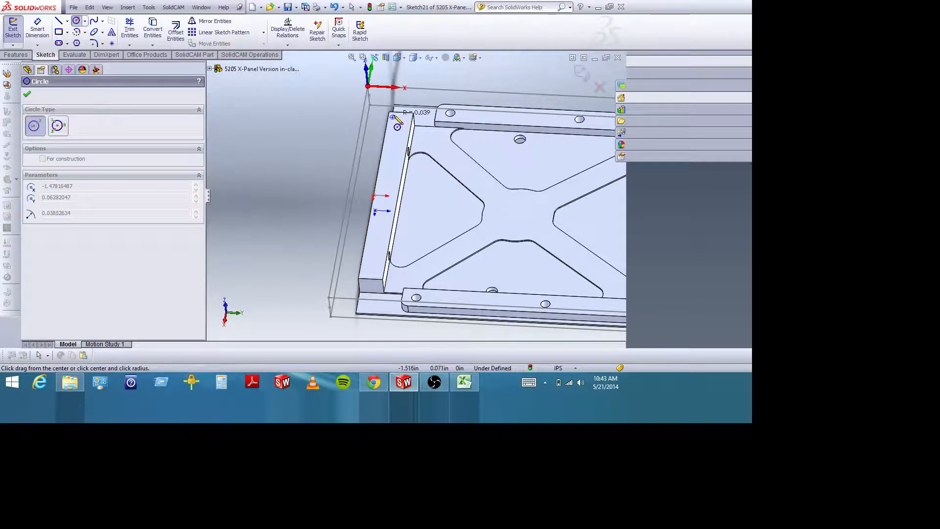
key(Escape)
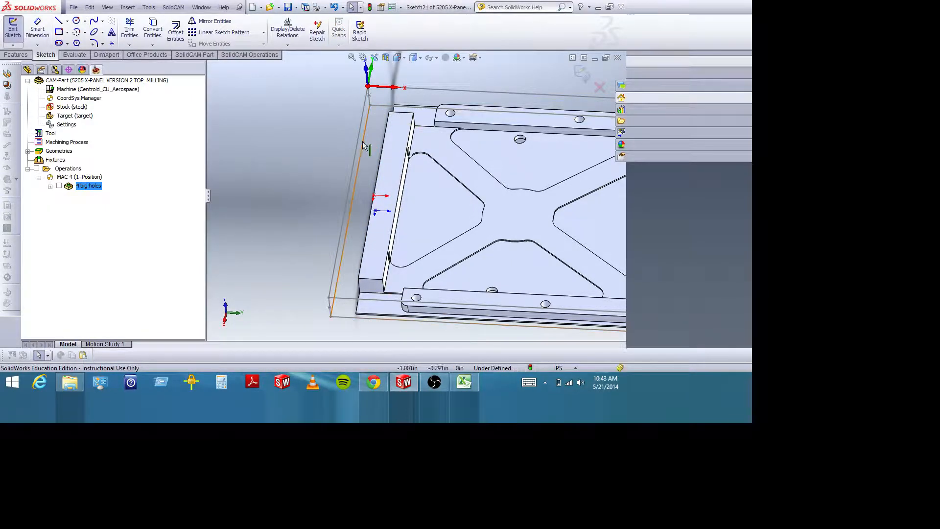
Examine the whole X-panel with its rails, holes and triangular pockets inside the stock outline.
scroll(288, 176, up, 3)
scroll(288, 175, up, 2)
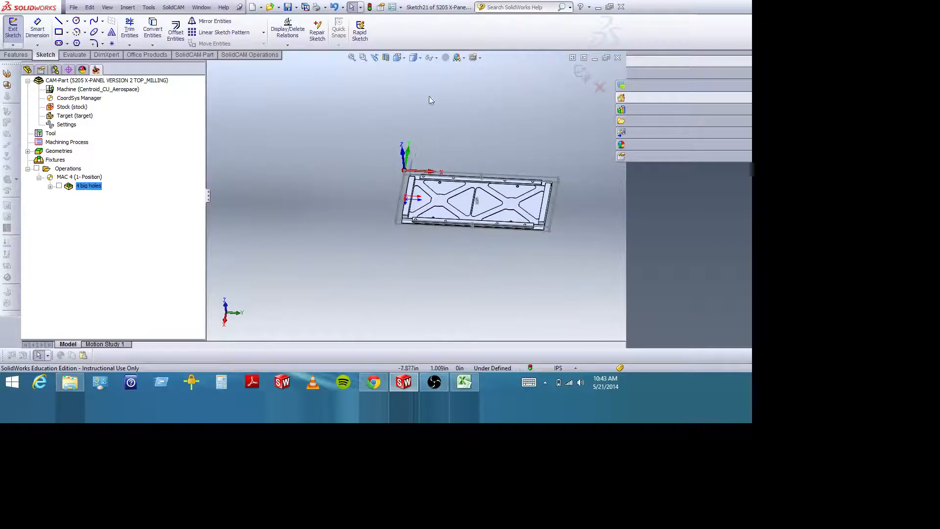
click(363, 57)
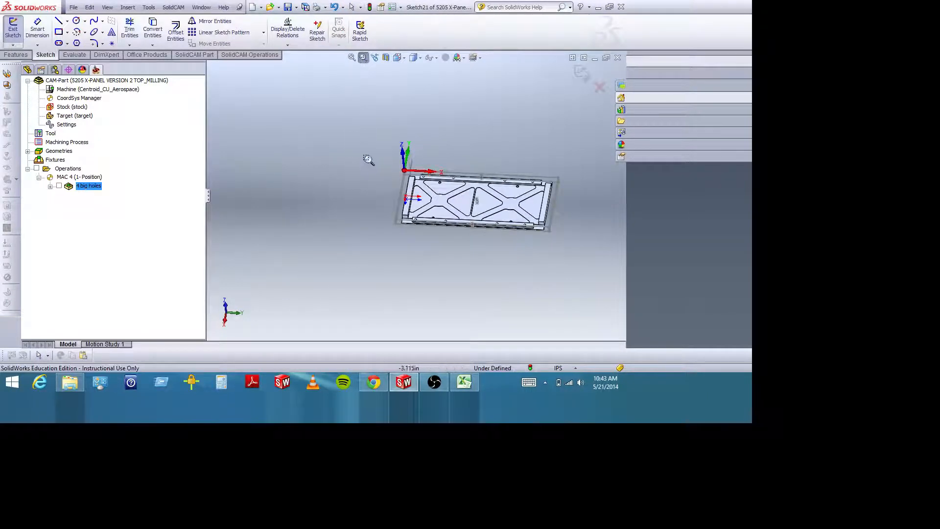
drag(367, 157, 569, 238)
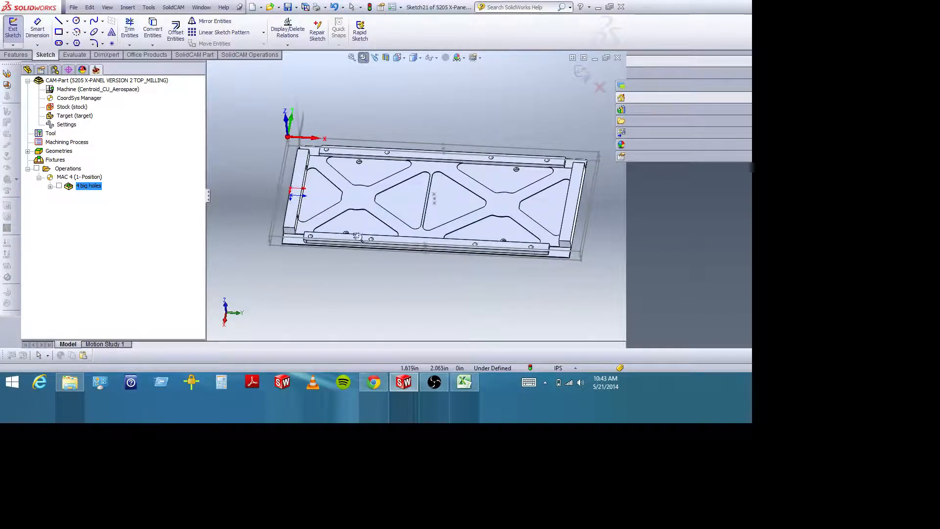
click(363, 57)
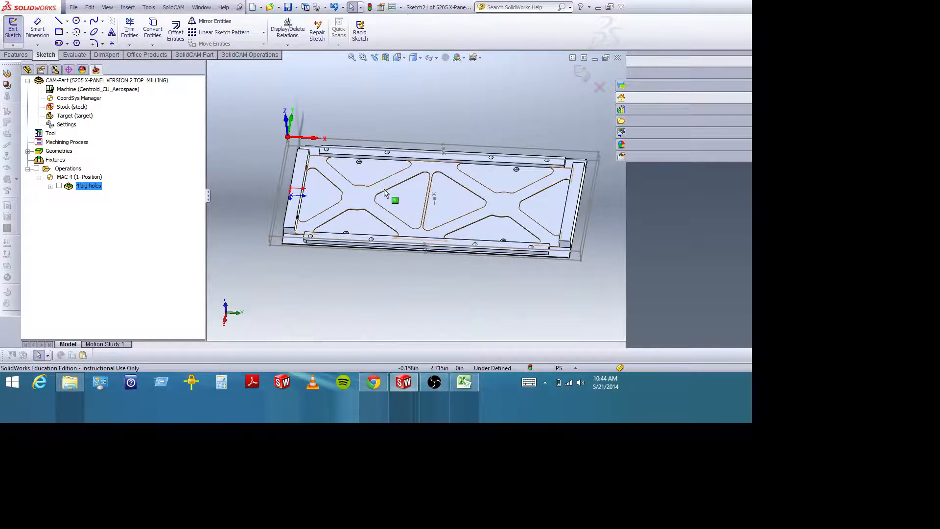
middle_drag(382, 189, 381, 203)
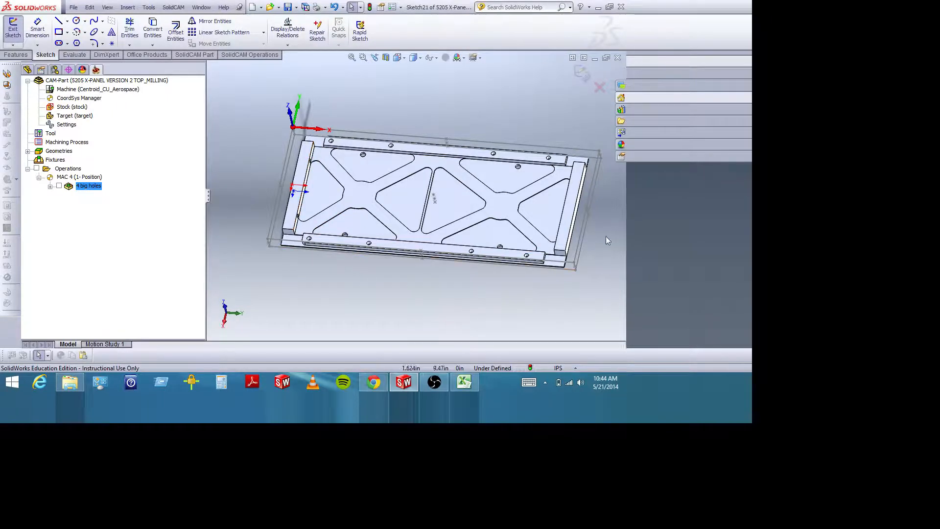
middle_drag(355, 270, 353, 286)
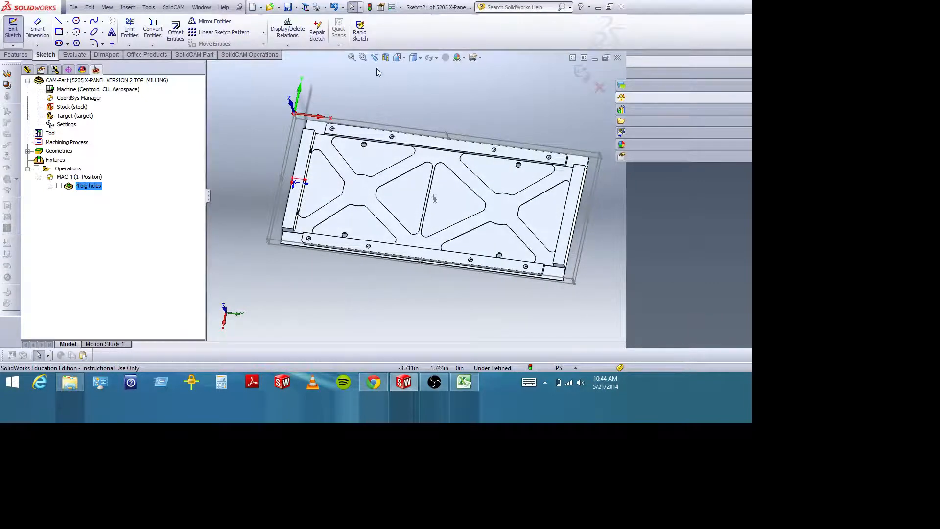
Inspect the inner side of the end rail nearest the coordinate origin and the adjacent pockets up close.
click(363, 57)
drag(311, 123, 400, 262)
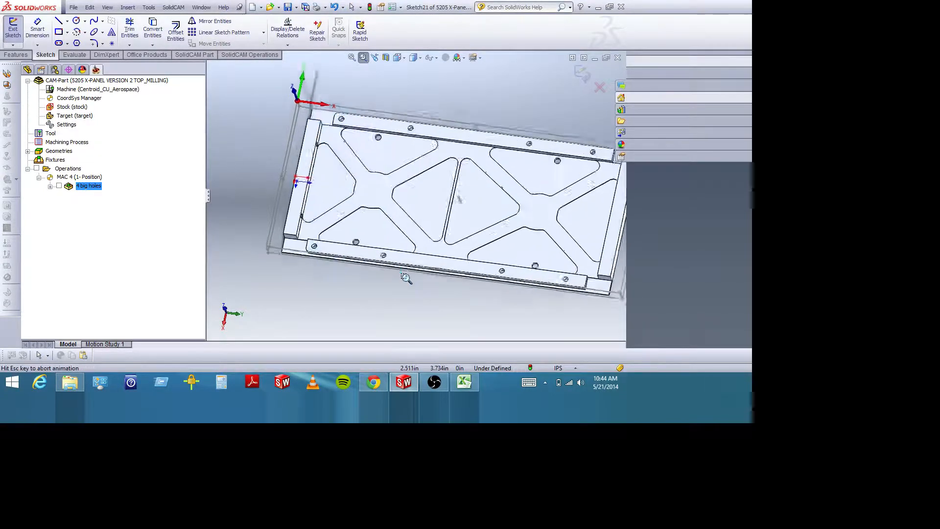
click(363, 57)
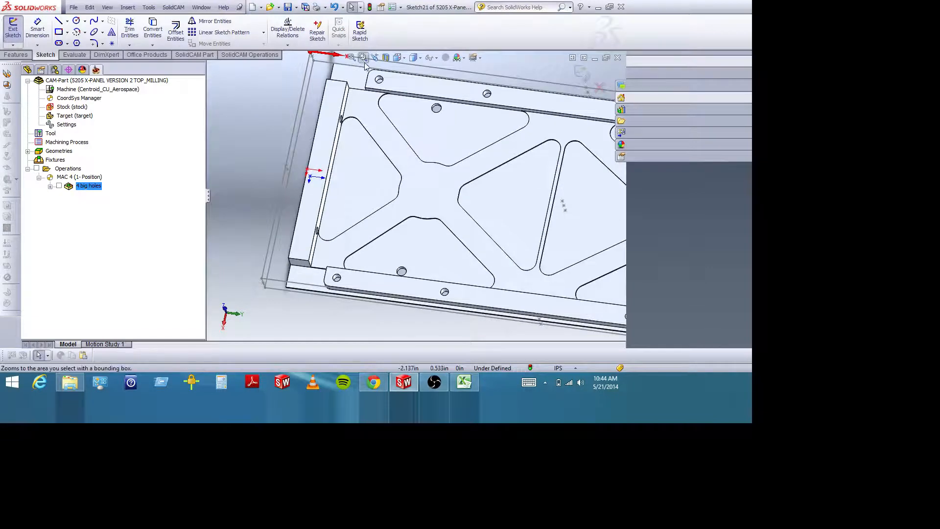
middle_drag(418, 121, 412, 90)
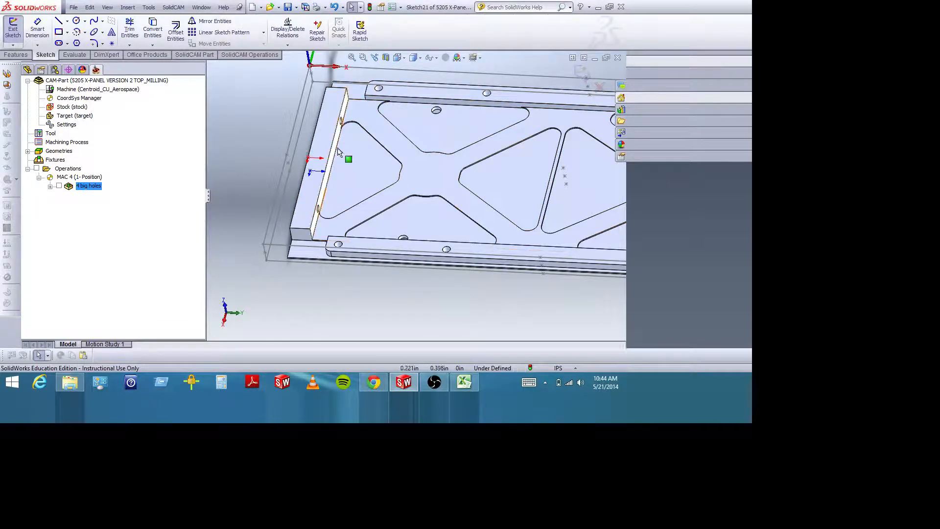
middle_drag(470, 110, 456, 115)
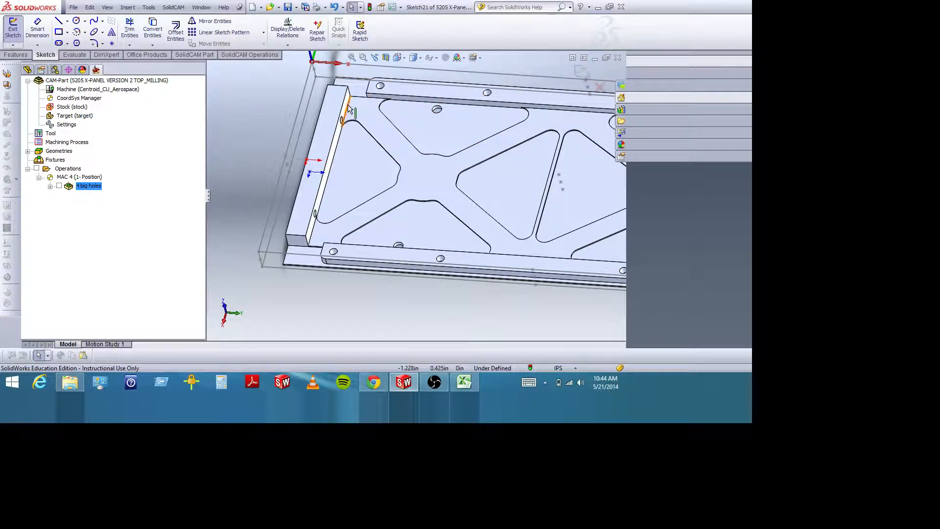
scroll(413, 146, up, 5)
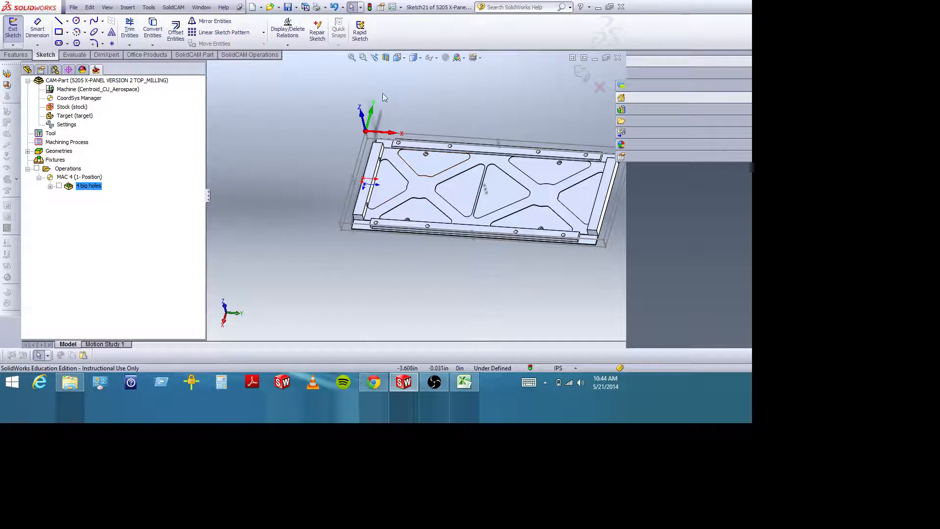
middle_drag(422, 91, 425, 91)
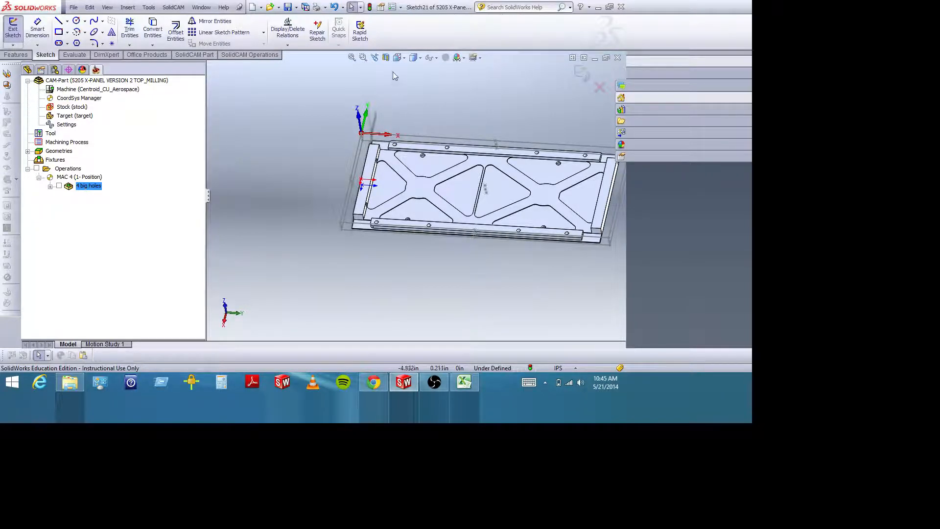
Look straight down on the end rail's top face and examine the panel from its opposite end.
click(371, 161)
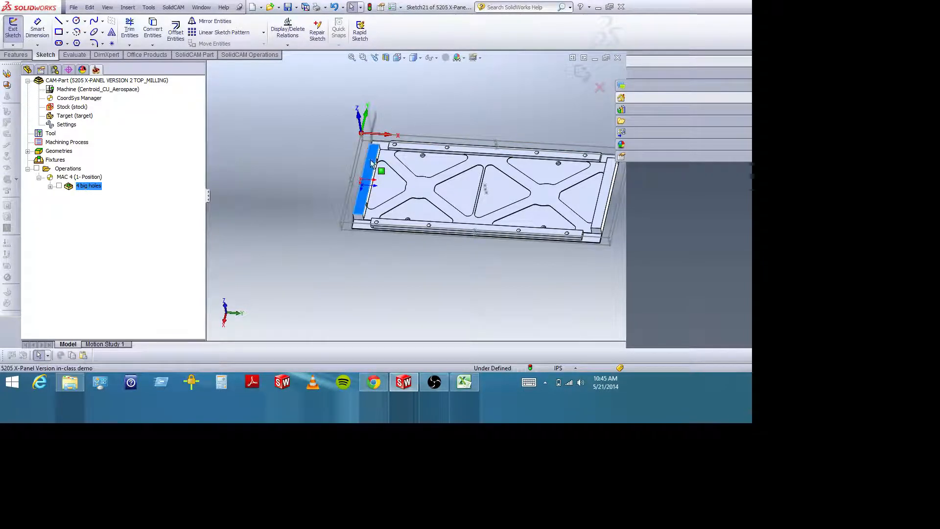
click(398, 57)
click(444, 107)
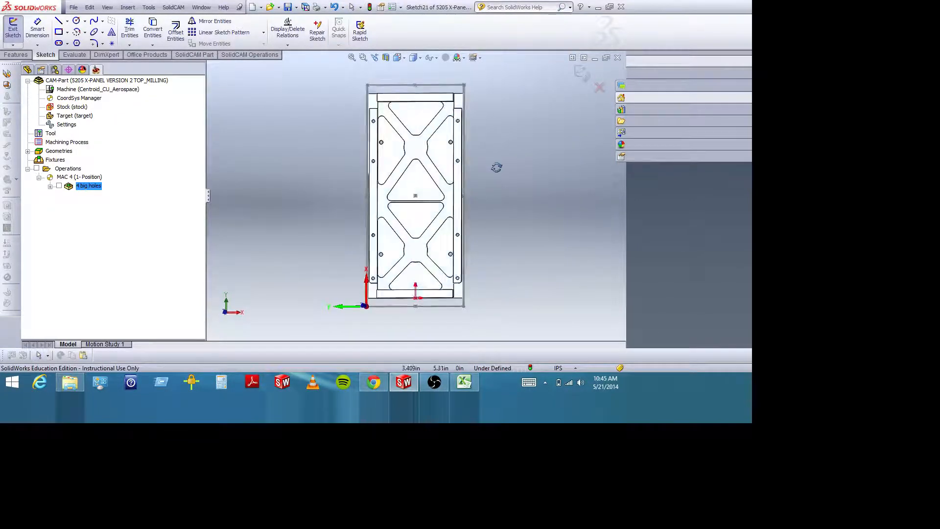
mouse_move(498, 166)
middle_down()
mouse_move(481, 170)
mouse_move(495, 93)
middle_up()
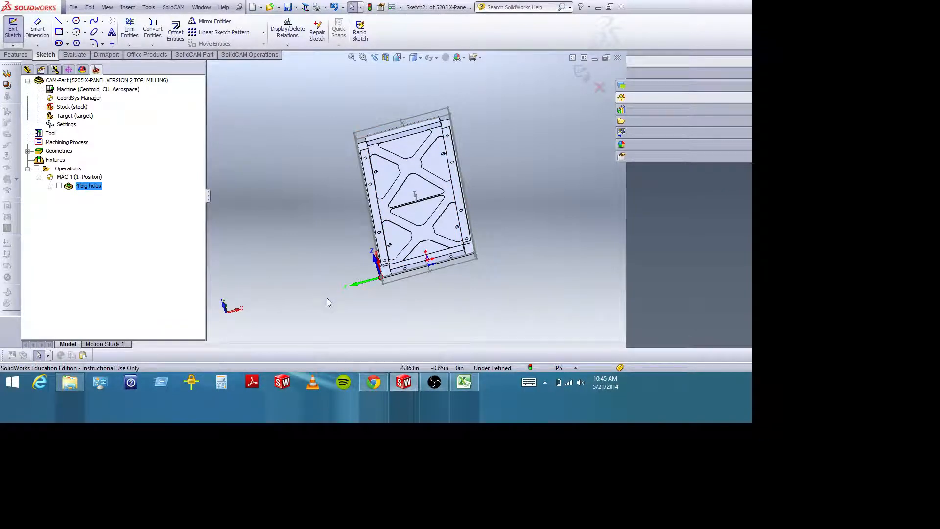
middle_drag(459, 287, 505, 308)
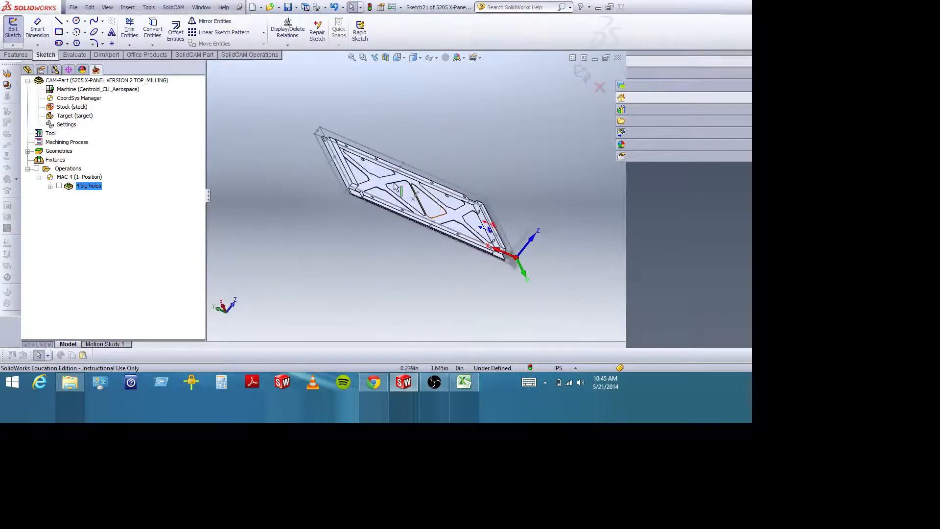
middle_drag(334, 249, 314, 288)
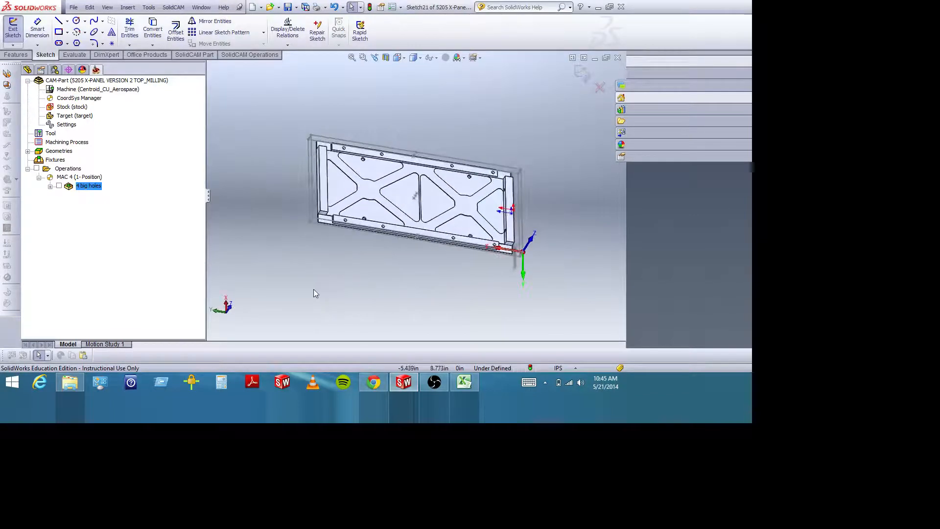
middle_drag(385, 282, 382, 165)
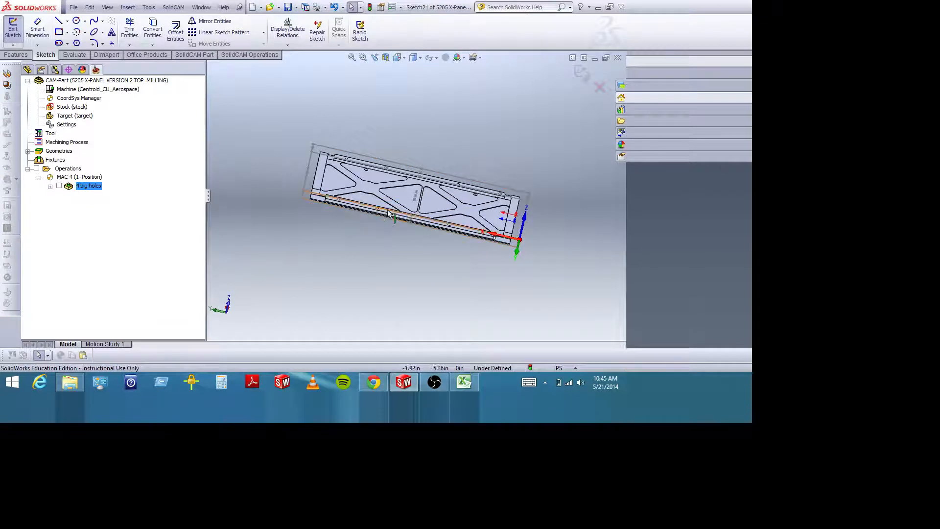
middle_drag(391, 203, 394, 192)
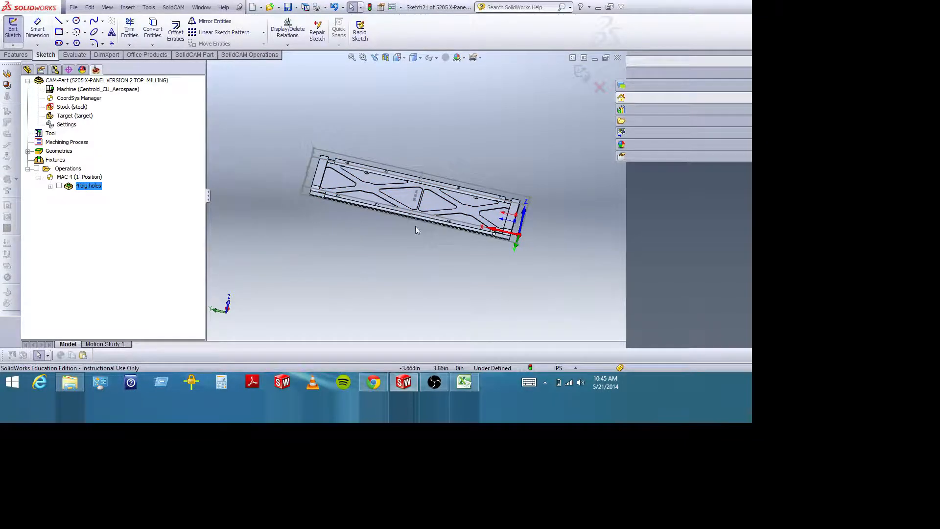
Inspect the end rail farthest from the coordinate origin and the neighbouring side-rail holes up close.
click(363, 57)
drag(325, 153, 373, 218)
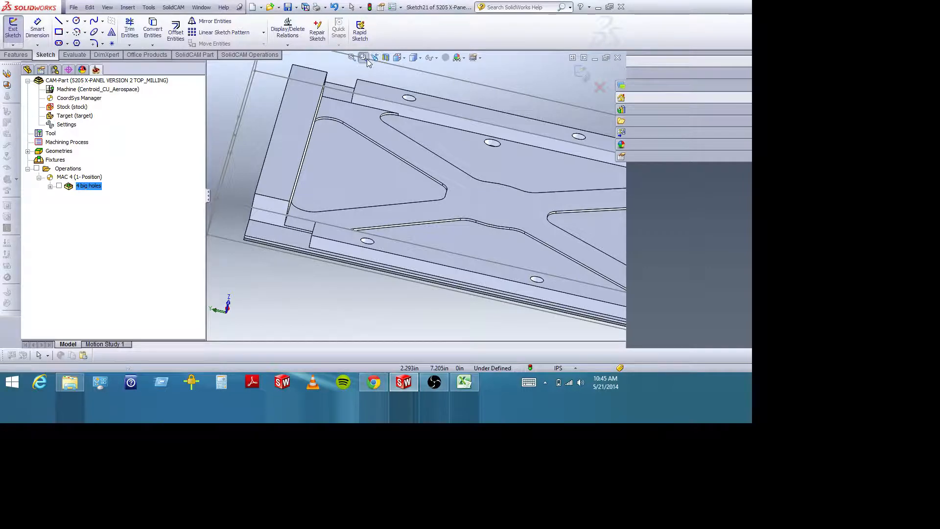
key(Escape)
scroll(431, 147, up, 5)
middle_drag(454, 146, 479, 211)
scroll(470, 186, up, 3)
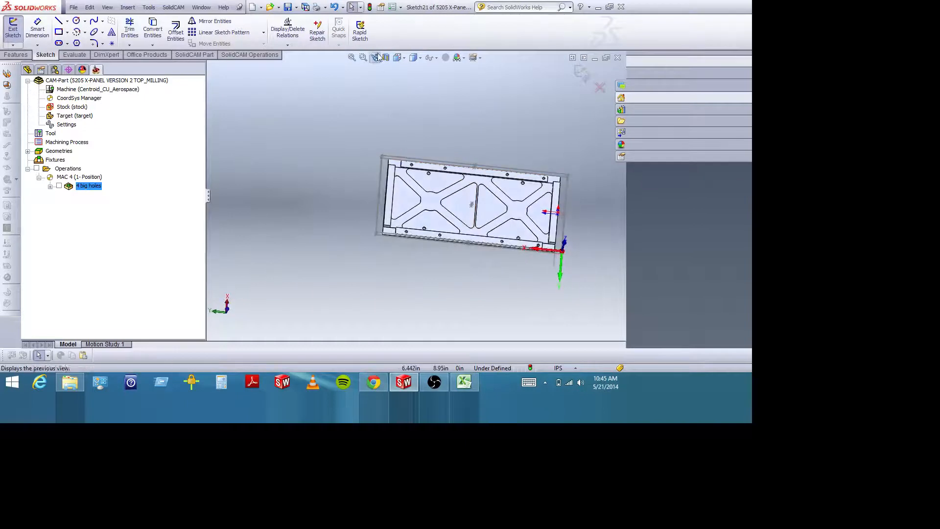
click(391, 205)
click(405, 57)
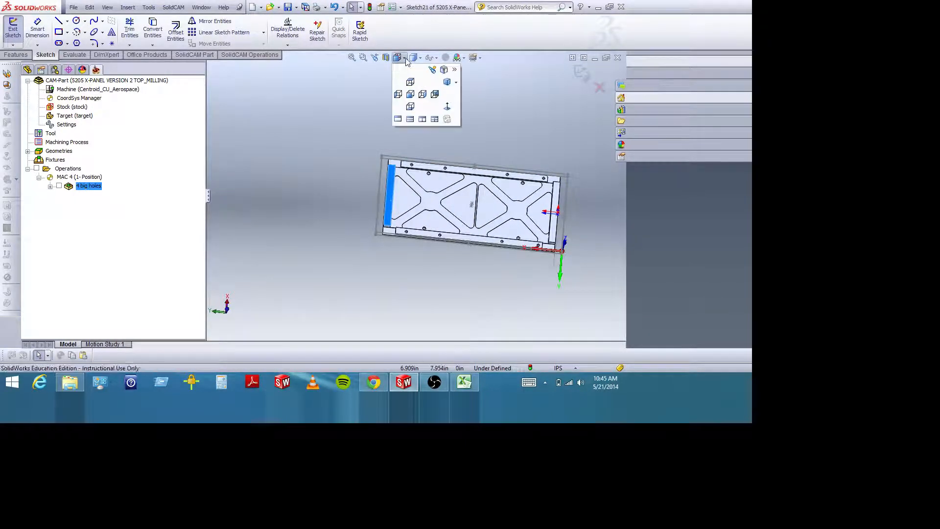
click(444, 101)
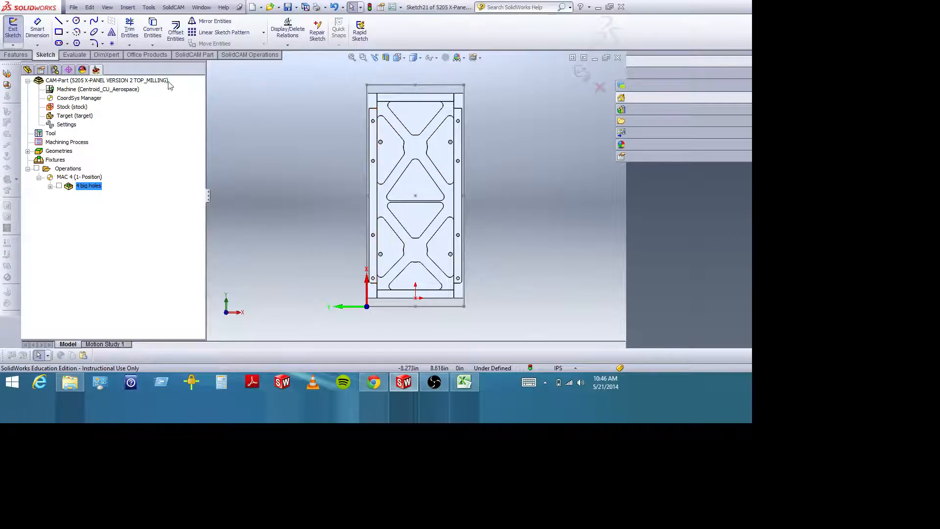
click(59, 32)
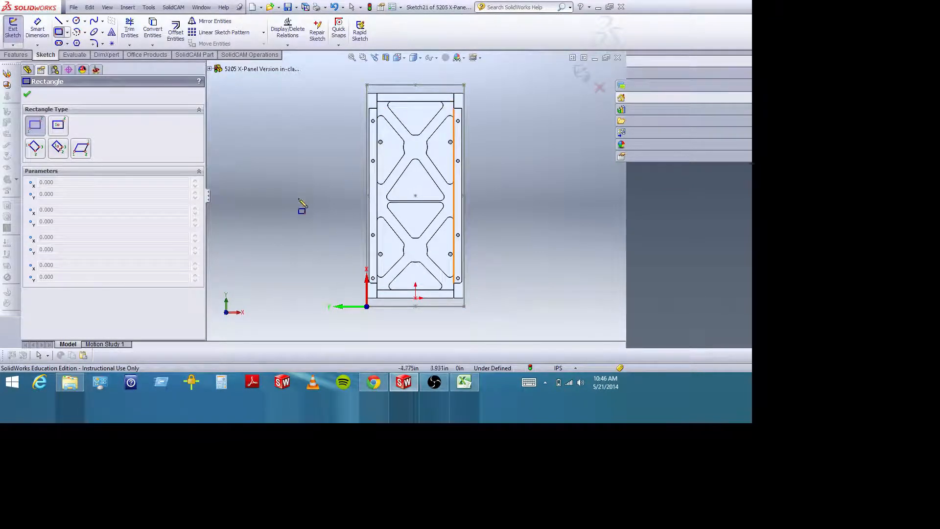
key(Escape)
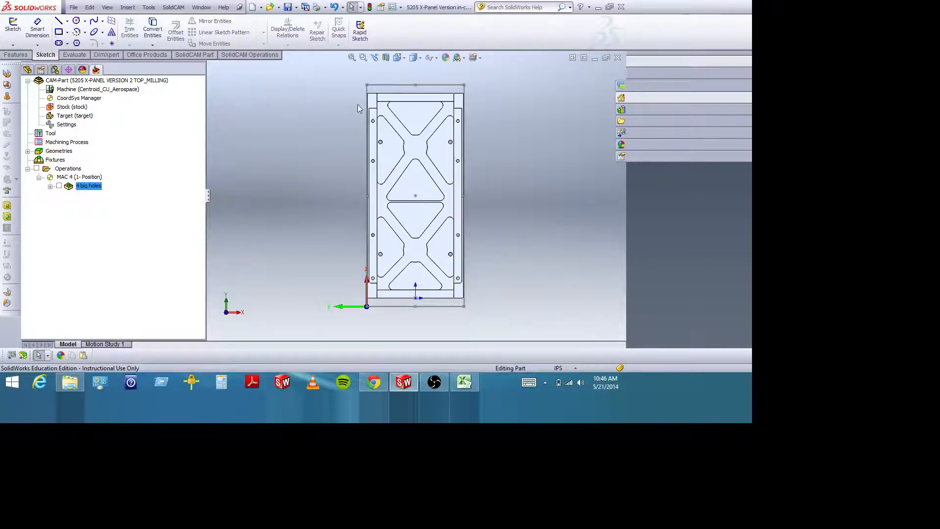
Try to start a sketch on a plane perpendicular to the stock outline's short edge farthest from the coordinate origin.
click(13, 26)
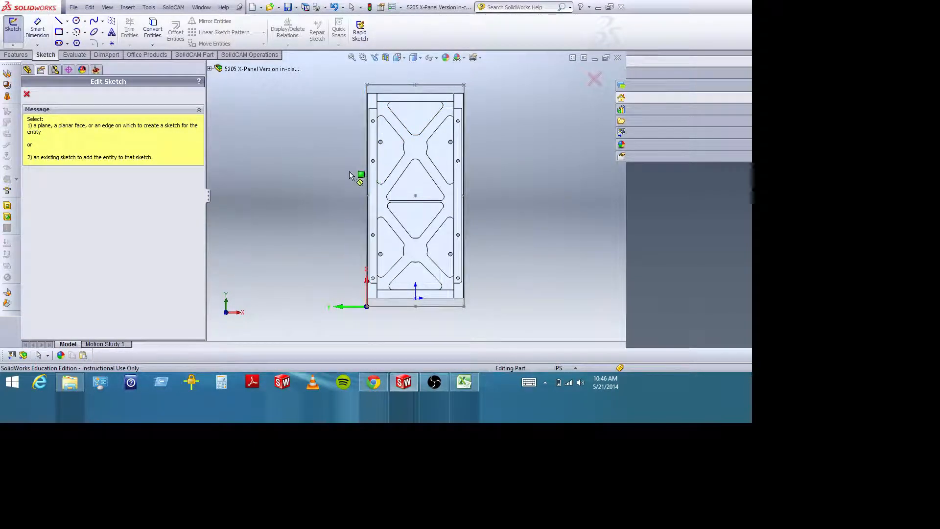
middle_drag(343, 153, 392, 175)
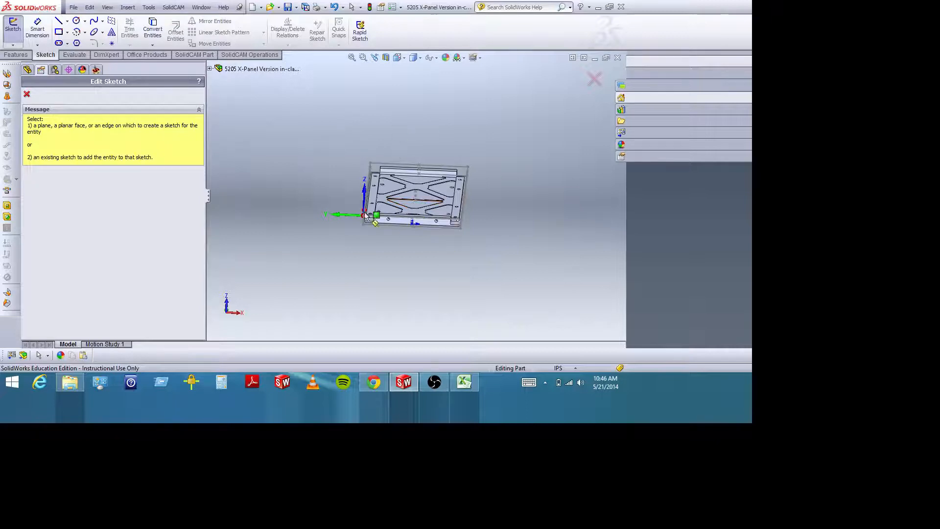
mouse_move(480, 222)
middle_down()
mouse_move(489, 233)
mouse_move(487, 196)
mouse_move(485, 210)
middle_up()
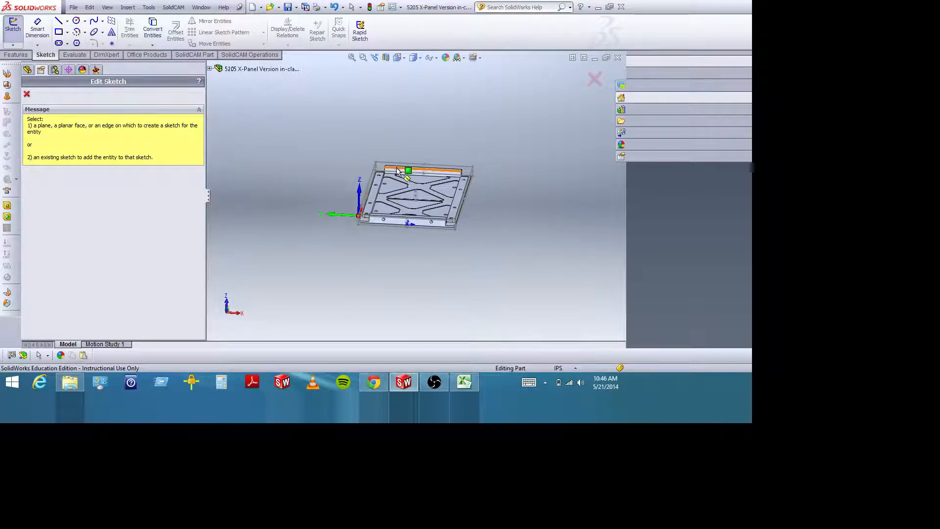
click(429, 175)
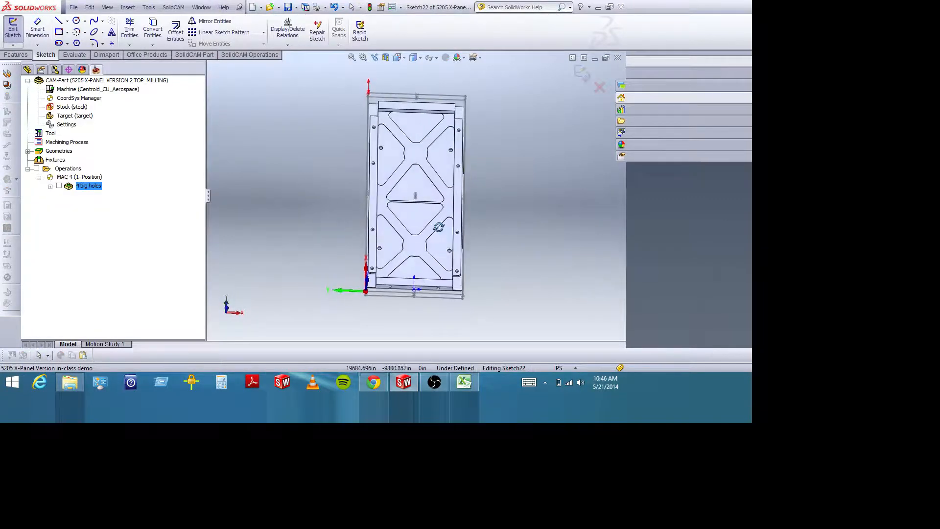
click(406, 59)
click(448, 107)
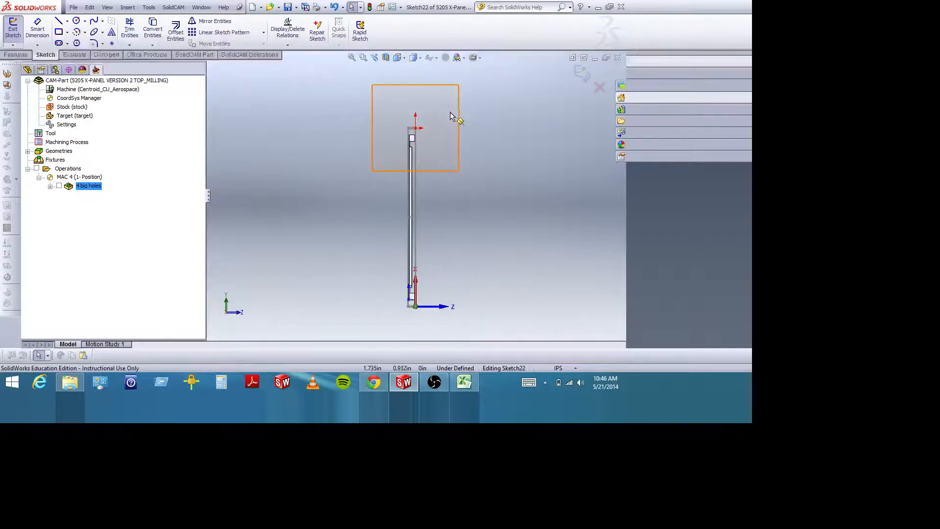
middle_drag(515, 169, 457, 161)
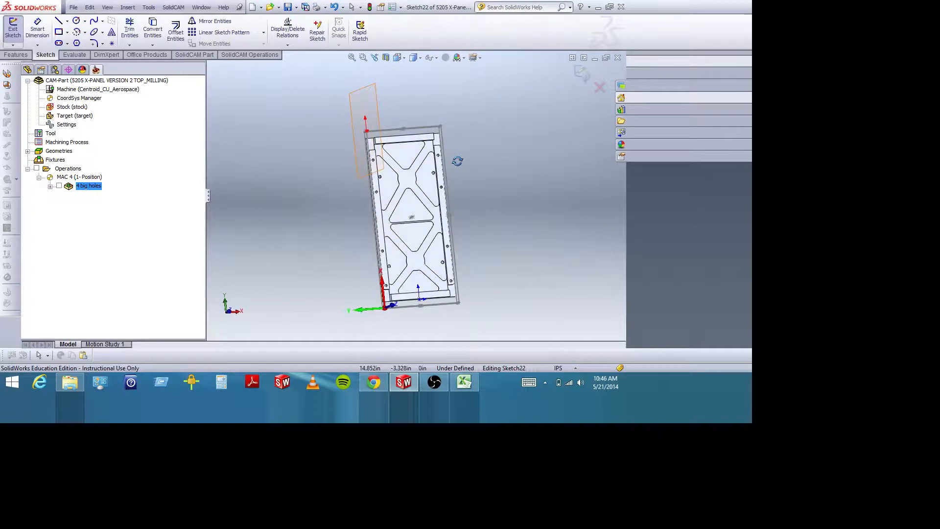
Discard the open sketch and delete the reference plane created at the stock outline's far corner.
click(599, 87)
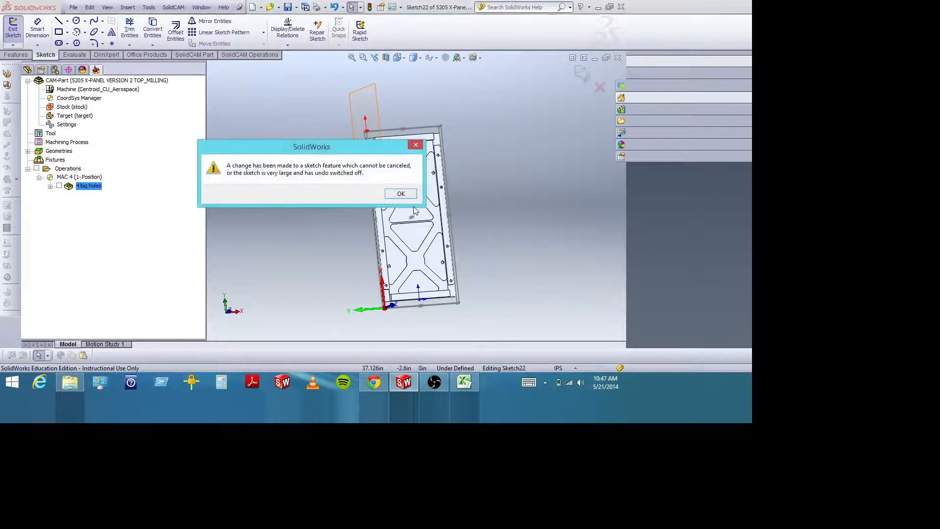
click(401, 194)
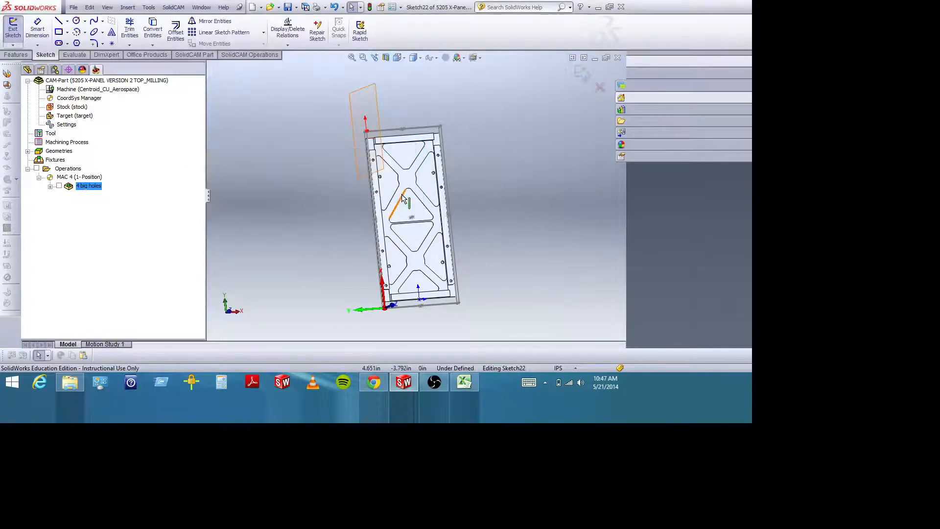
click(600, 87)
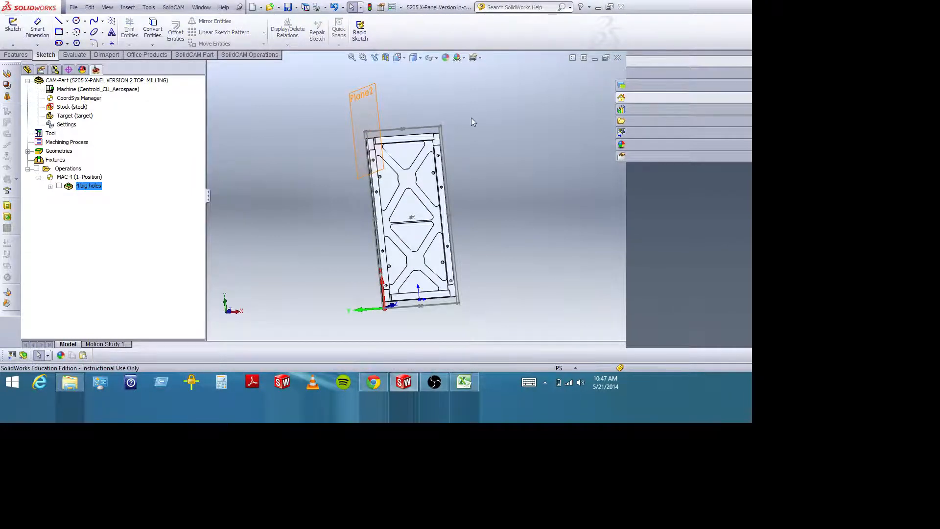
click(373, 121)
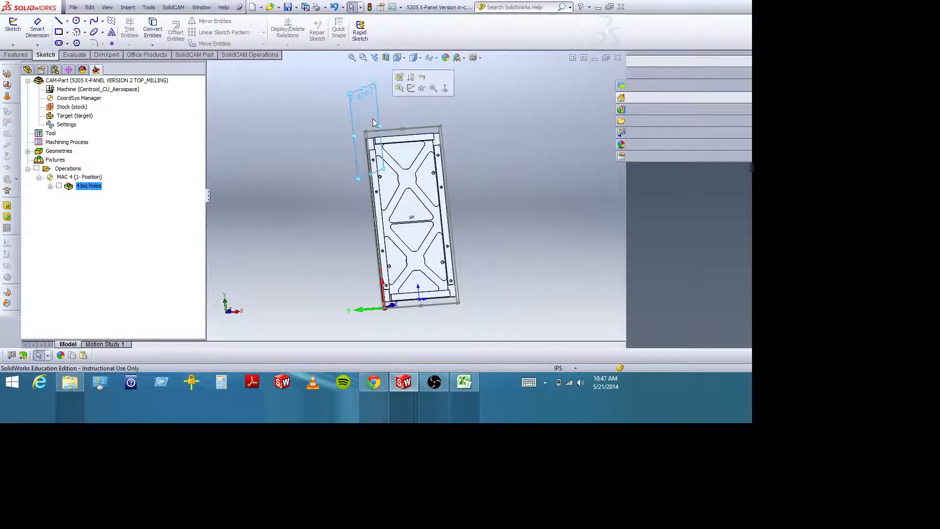
key(Delete)
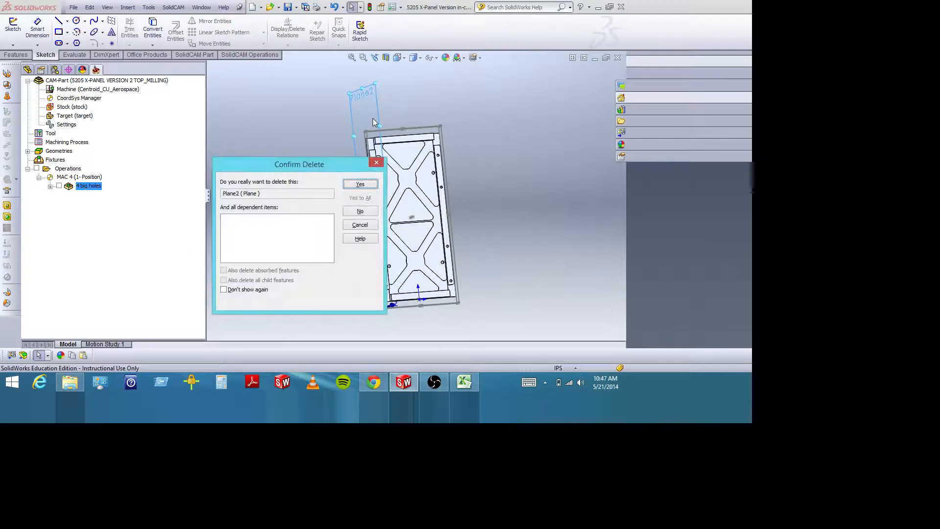
click(361, 184)
Start a sketch on a plane at the stock outline's far-corner thickness edge, parallel to the panel face, and view the panel straight on.
middle_drag(465, 143, 461, 142)
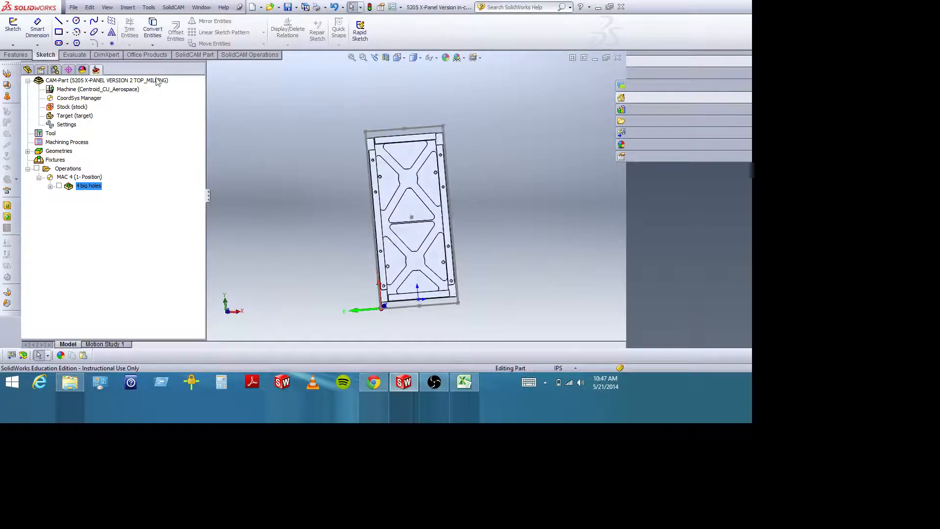
click(12, 25)
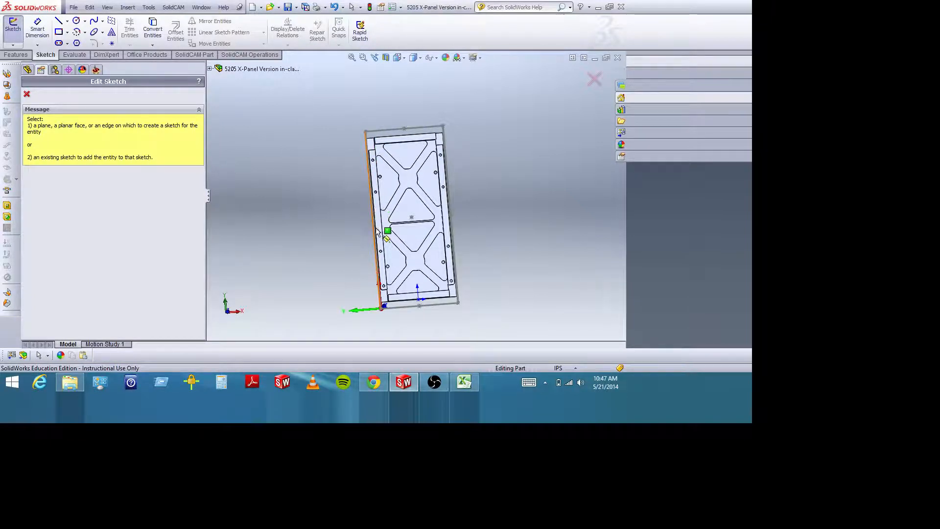
middle_drag(434, 168, 459, 149)
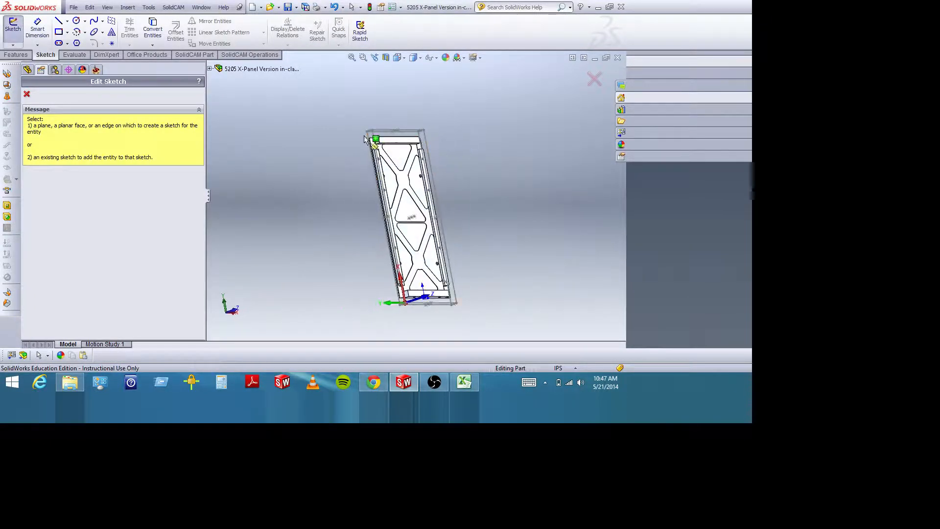
click(363, 57)
drag(360, 120, 380, 139)
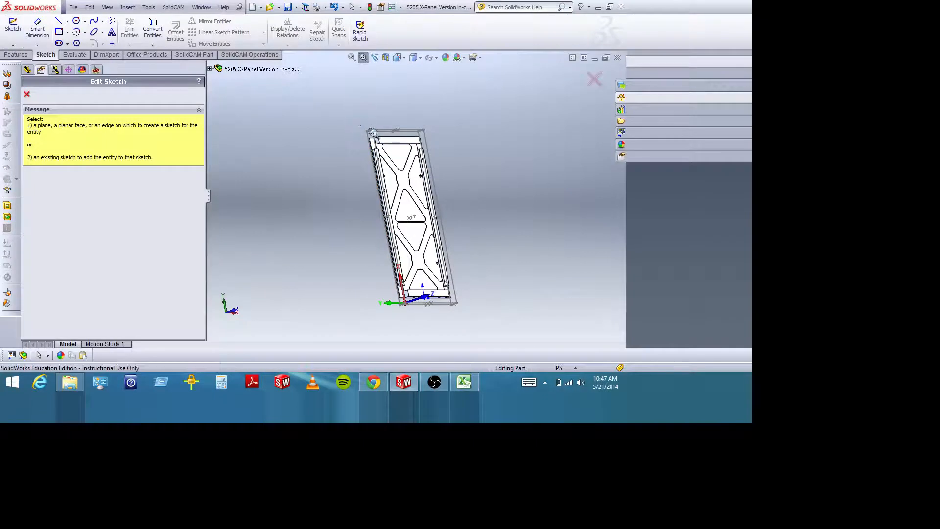
click(363, 57)
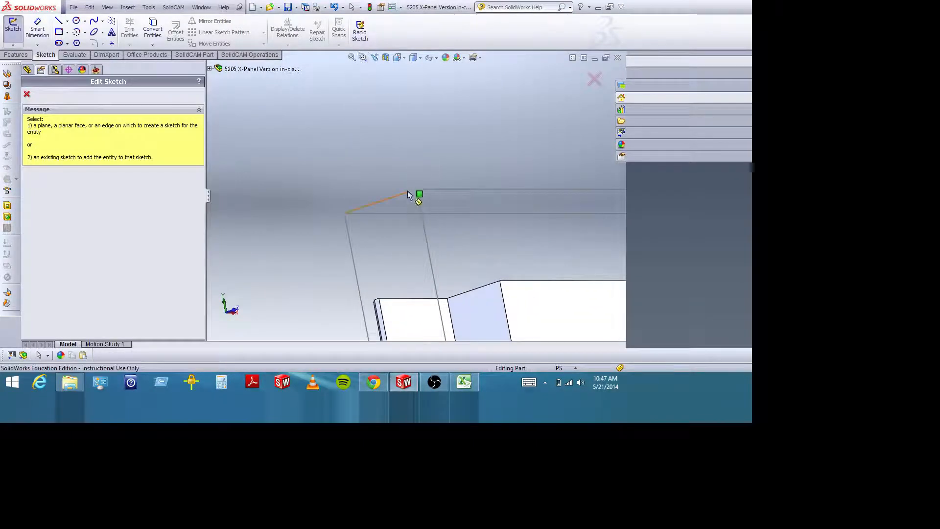
click(408, 193)
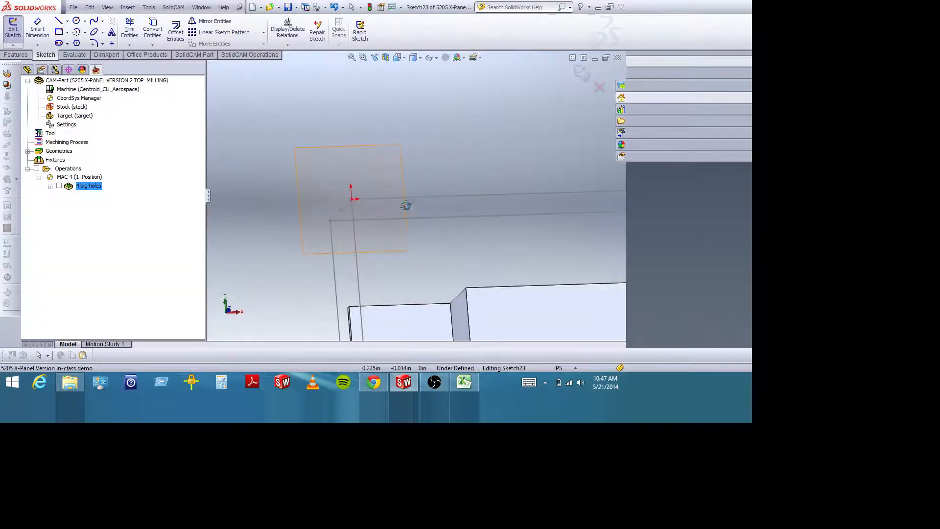
click(399, 58)
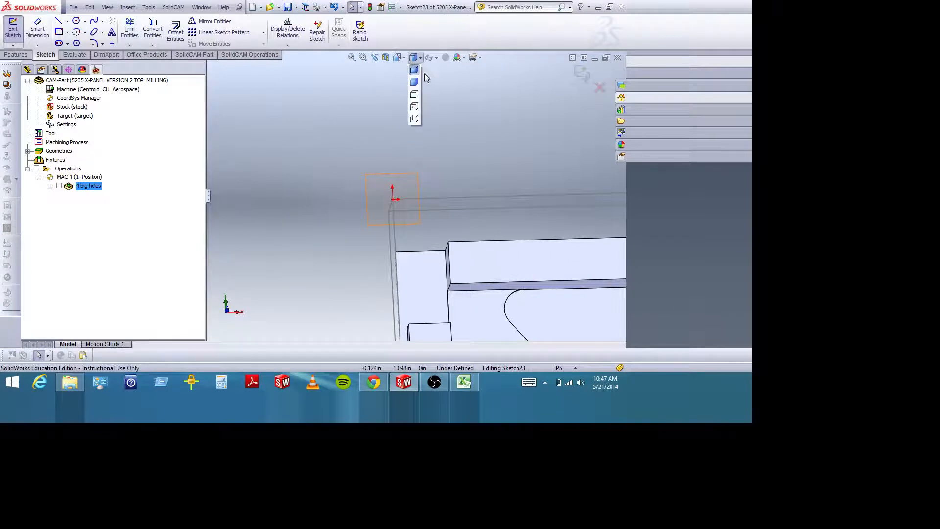
click(447, 108)
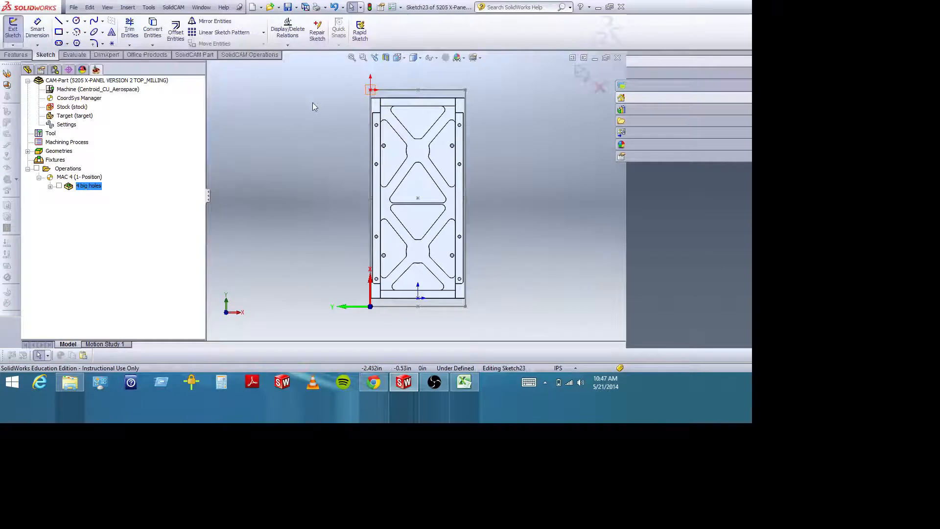
Sketch a corner rectangle of about 3.15 by 7.74 in between diagonally opposite inner corners of the rails, enclosing the triangular pockets.
click(59, 32)
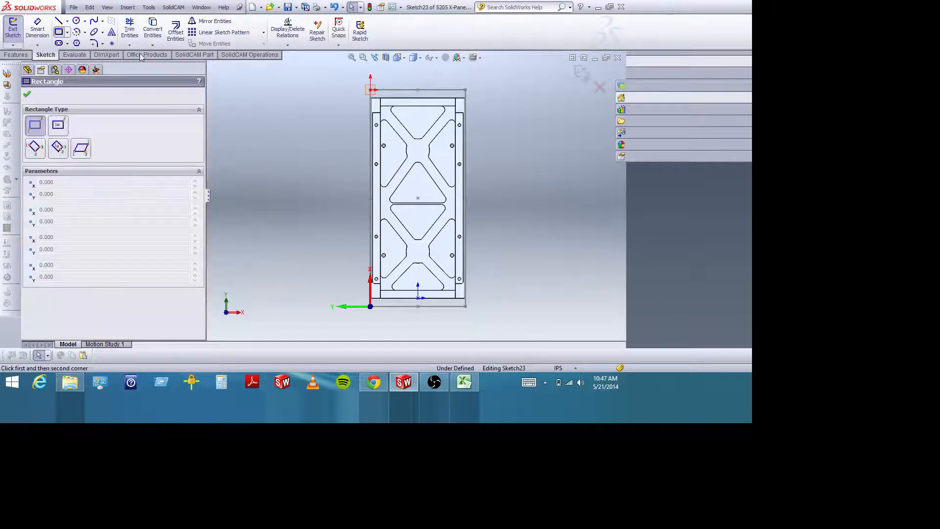
click(362, 57)
drag(367, 92, 489, 226)
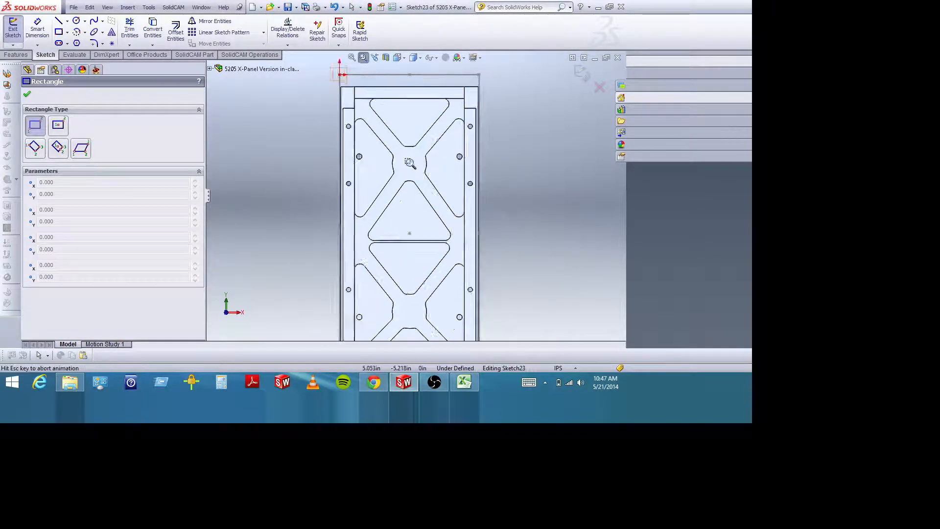
click(363, 58)
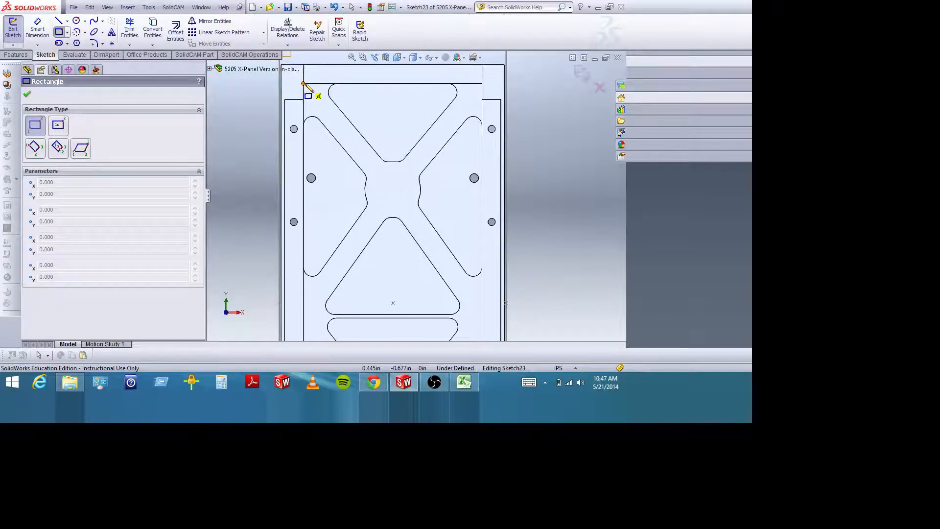
click(363, 57)
drag(299, 84, 319, 95)
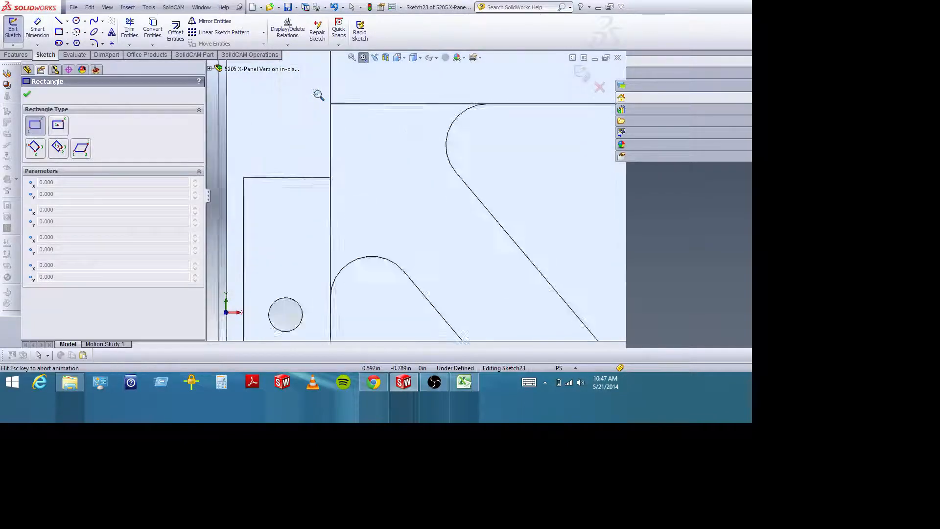
click(364, 58)
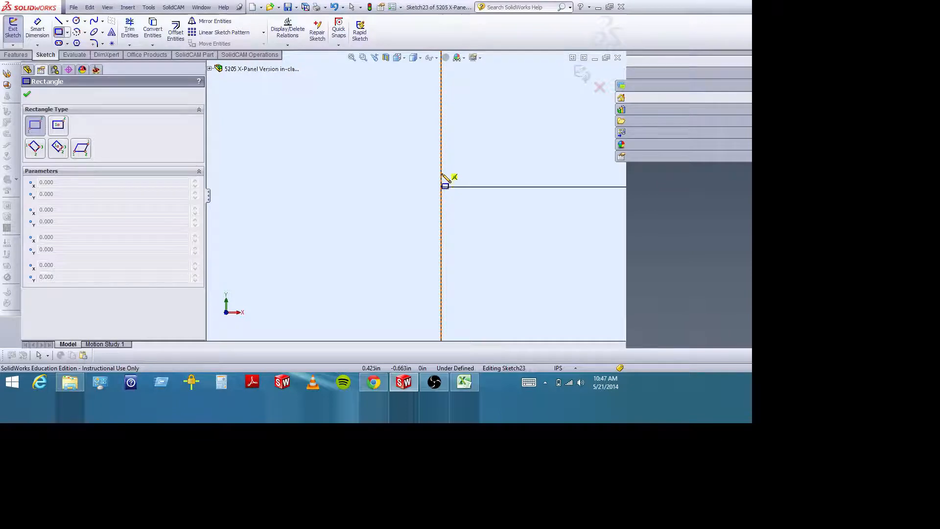
click(441, 187)
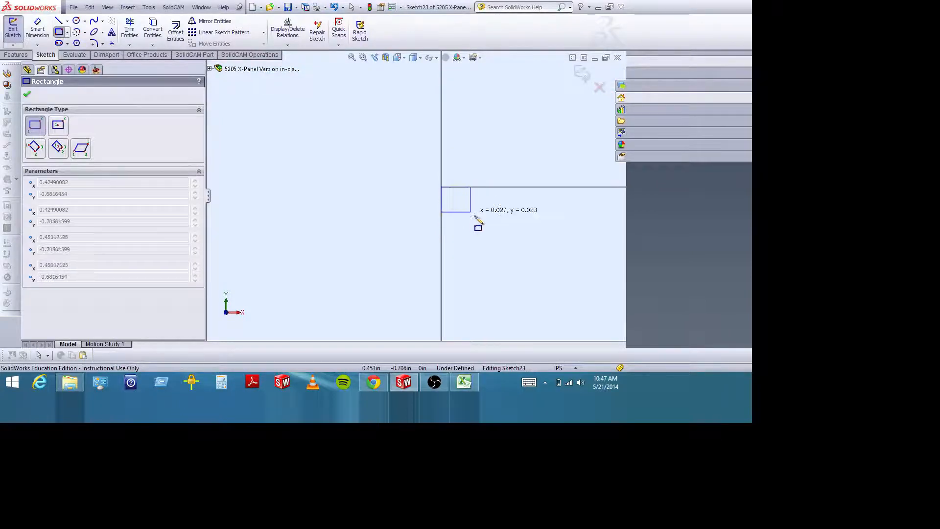
scroll(374, 66, up, 5)
click(363, 57)
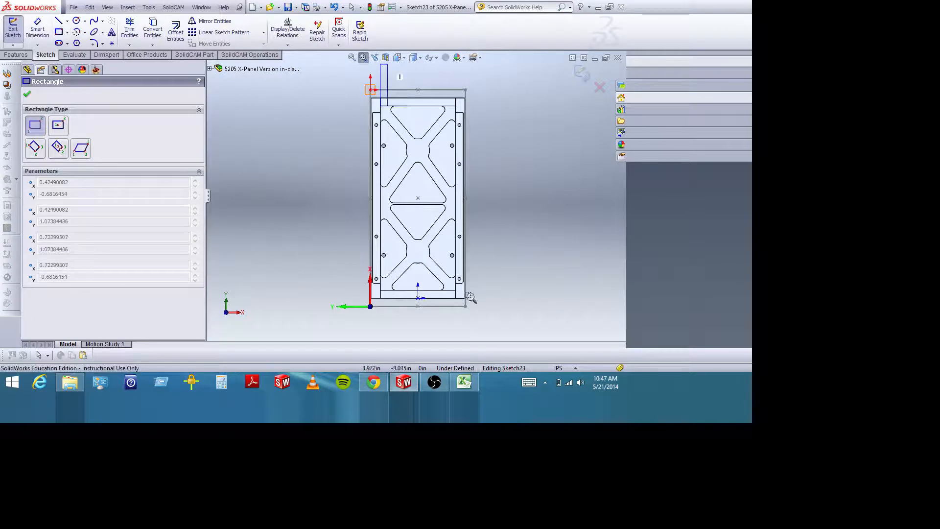
drag(450, 284, 469, 304)
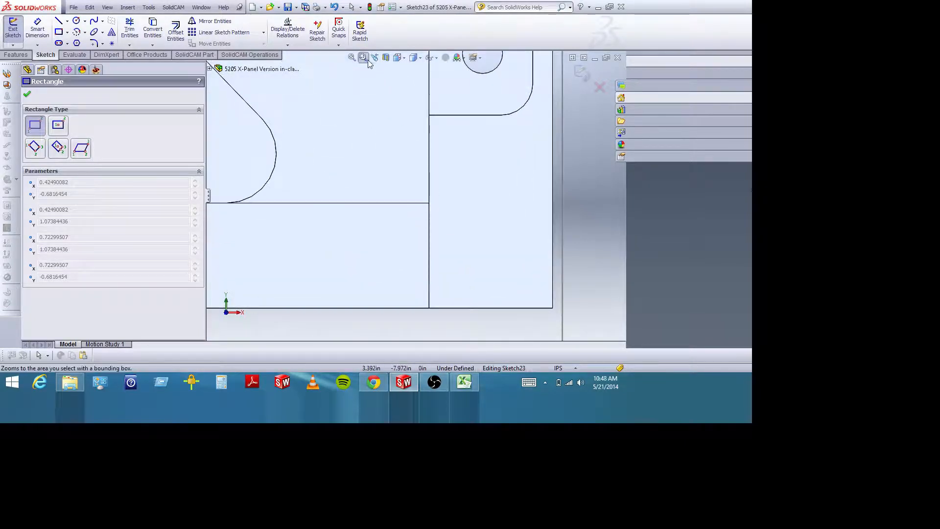
click(429, 202)
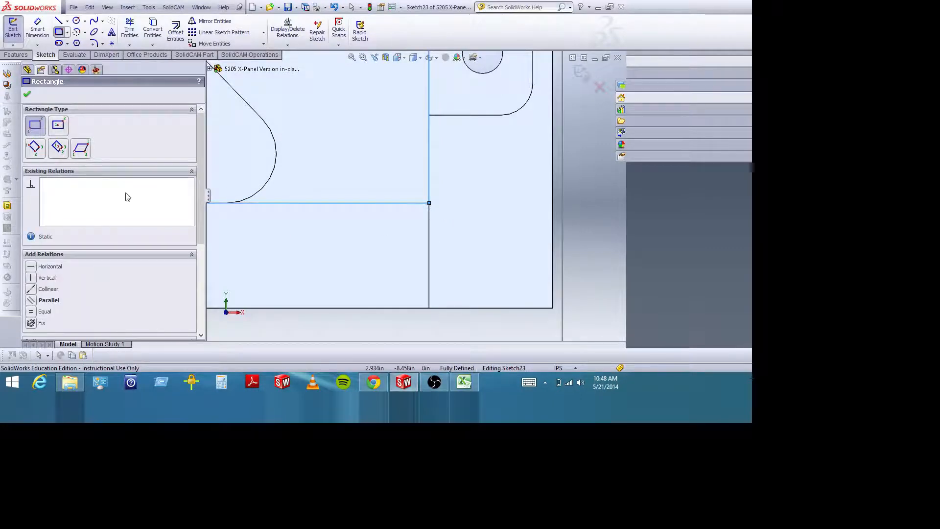
click(27, 94)
scroll(336, 184, up, 5)
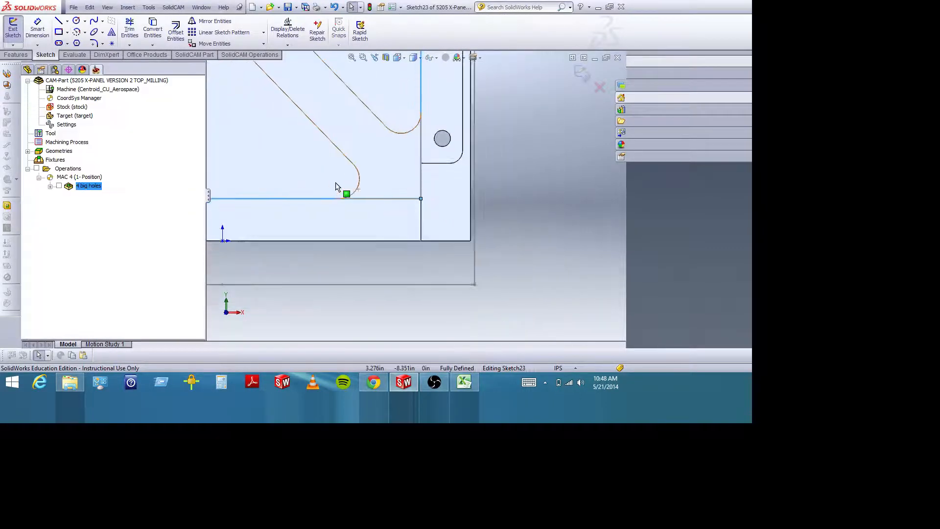
scroll(336, 183, up, 5)
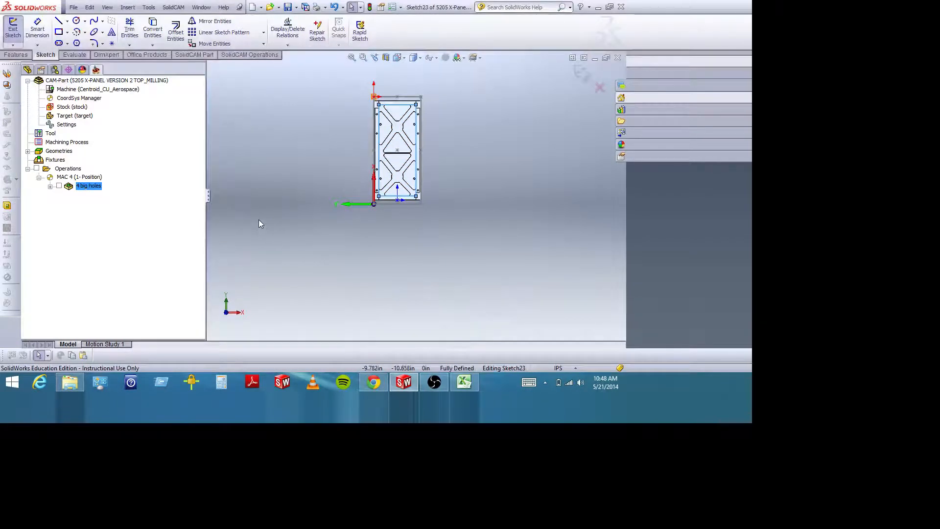
mouse_move(462, 234)
middle_down()
mouse_move(451, 196)
mouse_move(453, 133)
mouse_move(374, 90)
middle_up()
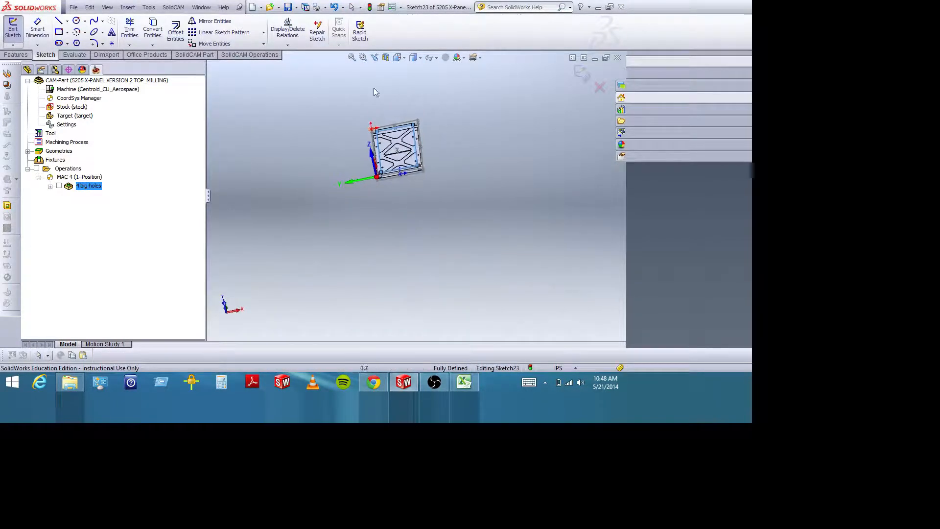
Check the rectangle sketch at the panel's end near the coordinate origin and close the sketch.
click(362, 57)
drag(381, 143, 420, 183)
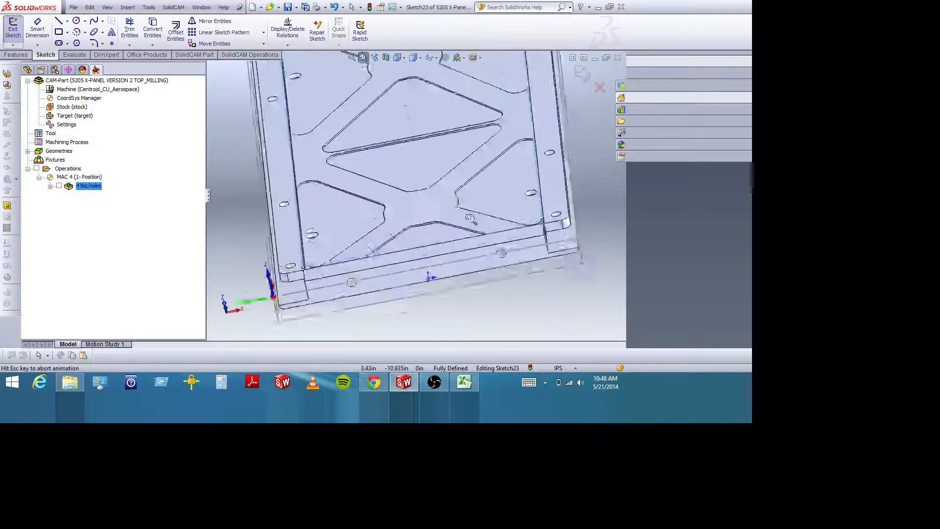
middle_drag(392, 281, 444, 274)
scroll(464, 236, up, 5)
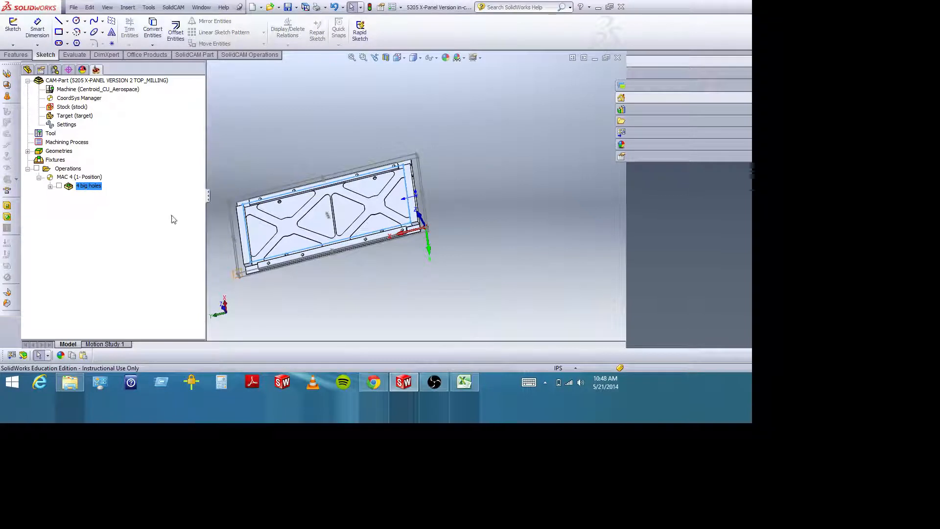
mouse_move(384, 175)
middle_down()
mouse_move(372, 207)
mouse_move(342, 211)
mouse_move(379, 179)
middle_up()
Add a pocket milling operation and start defining a new geometry for it.
right_click(73, 171)
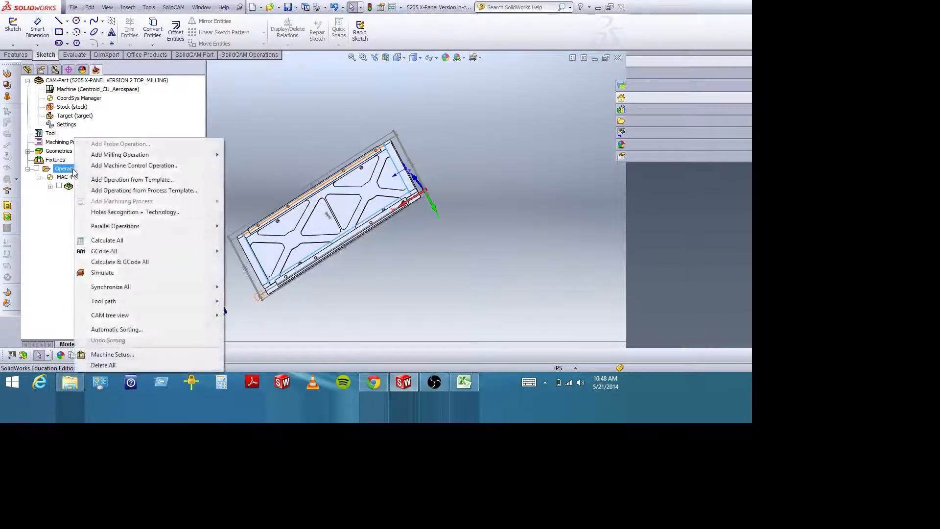
mouse_move(102, 157)
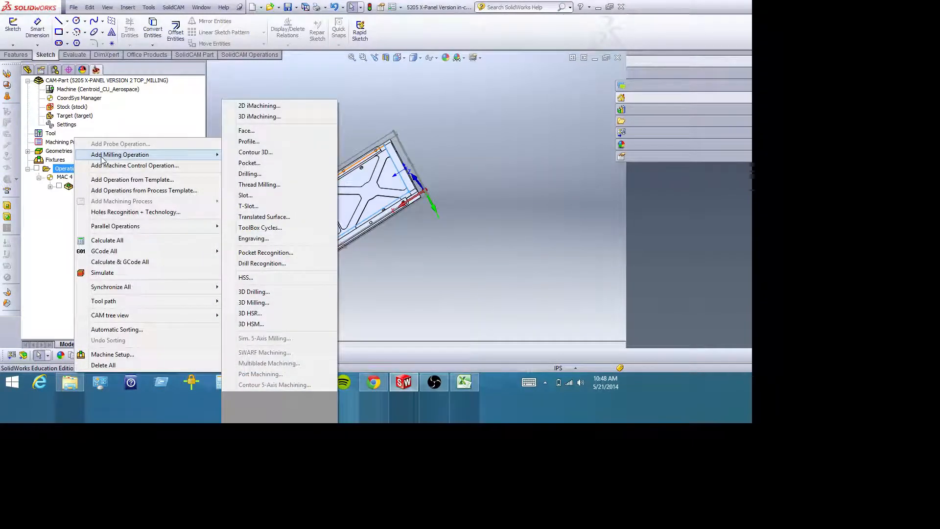
click(237, 164)
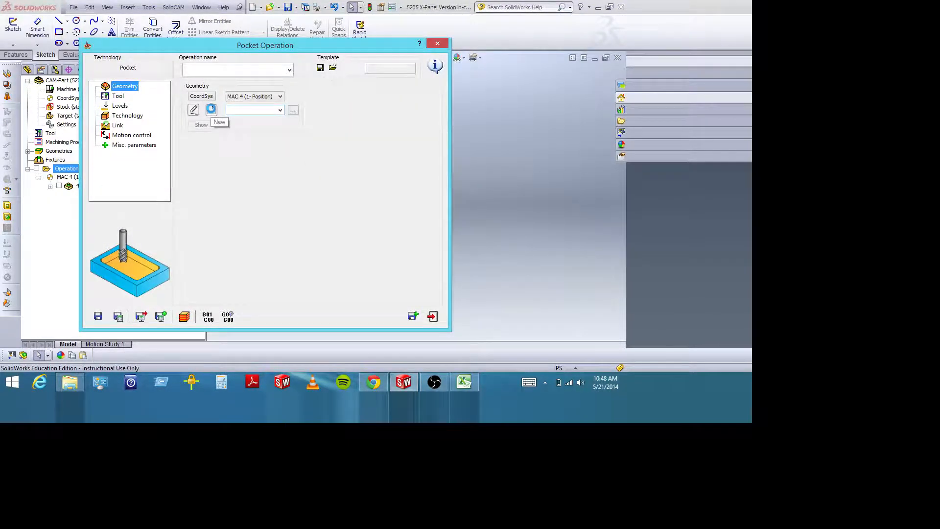
click(211, 109)
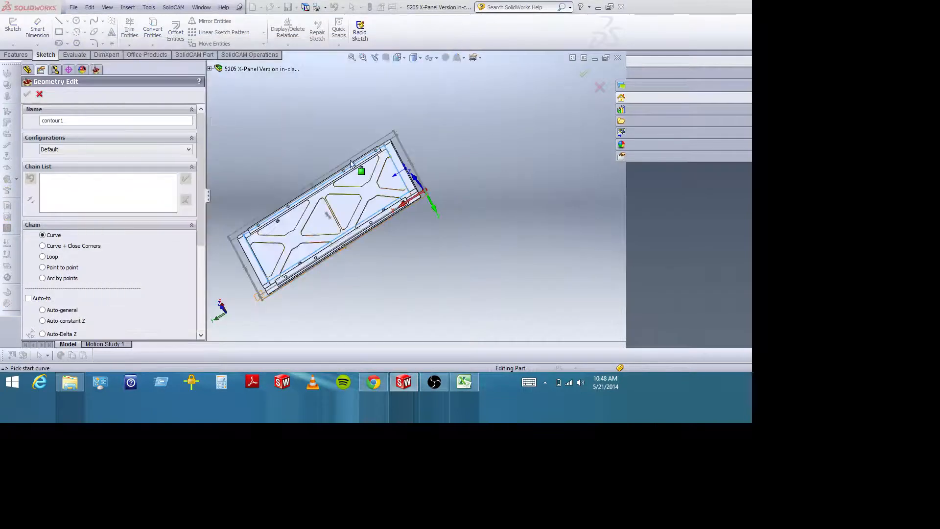
Start the geometry chain on the rectangle's short side near the coordinate origin and set automatic chaining to Auto-constant Z.
middle_drag(389, 200, 414, 243)
click(405, 255)
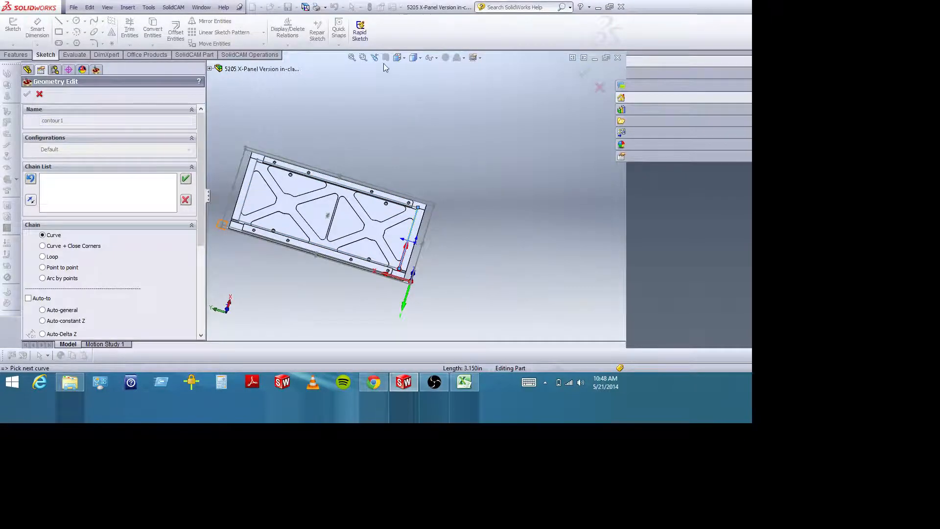
drag(340, 191, 448, 290)
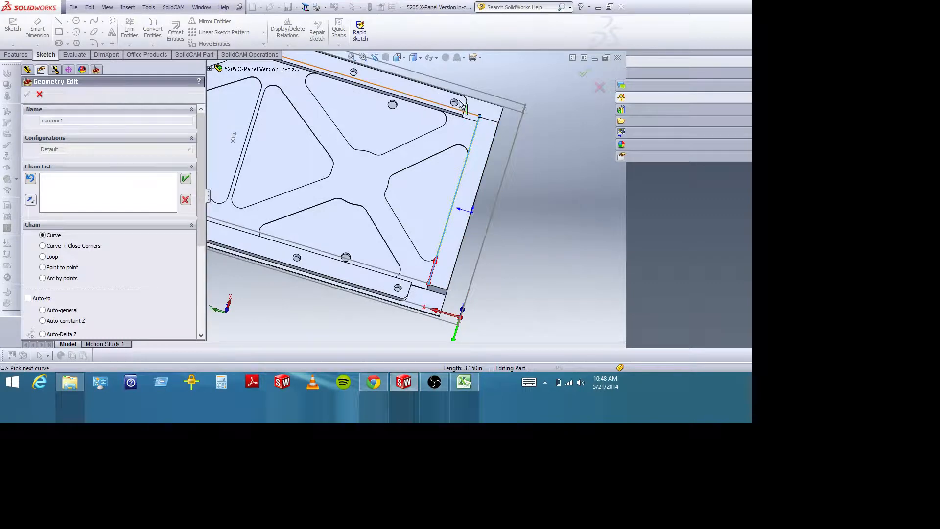
middle_drag(546, 237, 482, 228)
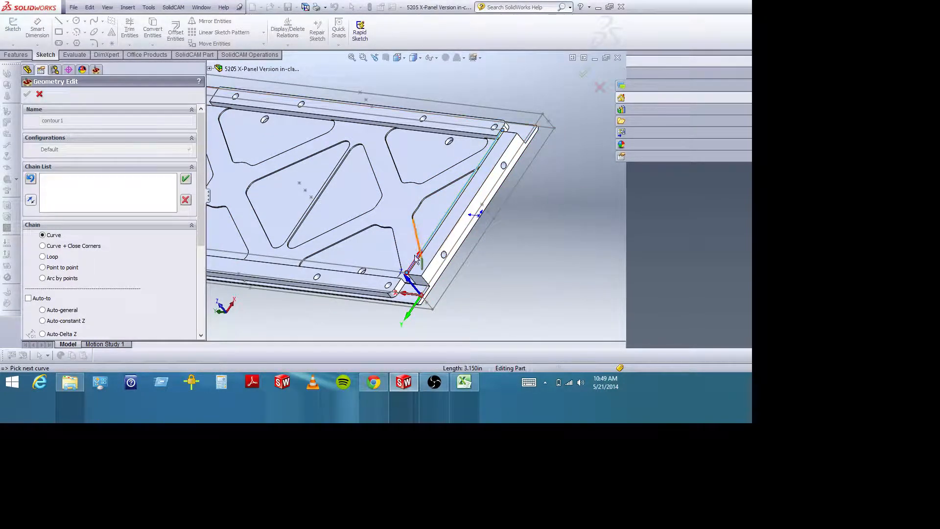
scroll(551, 184, down, 2)
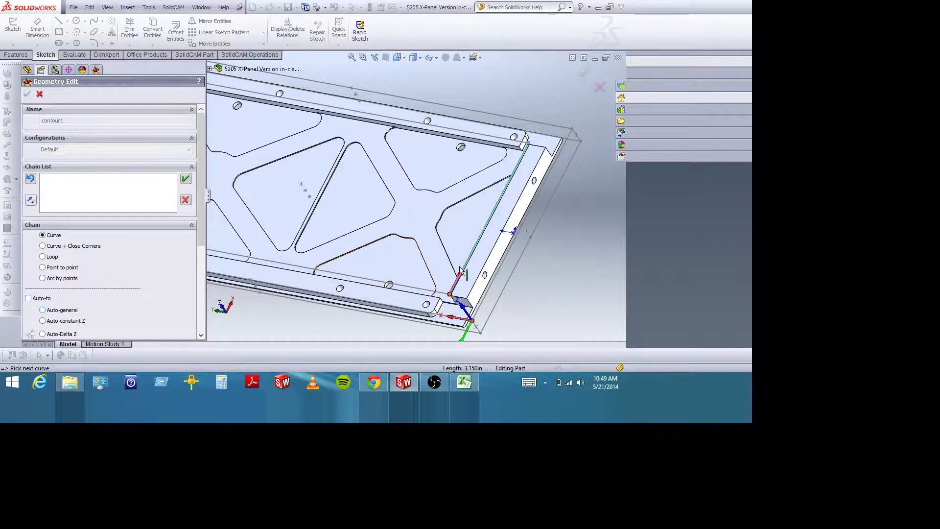
click(29, 299)
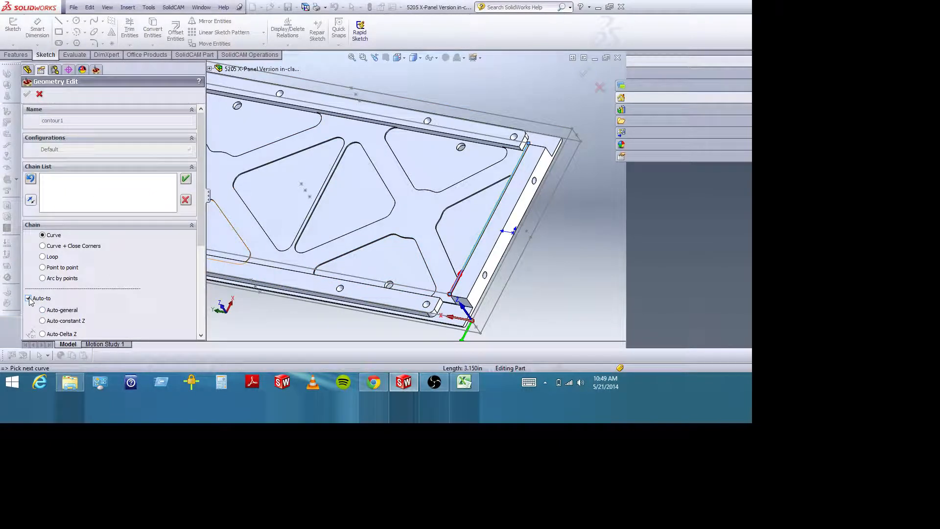
click(43, 321)
Chain the rest of the rectangle from its adjoining long side, accept the closed chain and finish the pocket geometry.
middle_drag(517, 282, 539, 289)
scroll(499, 193, up, 3)
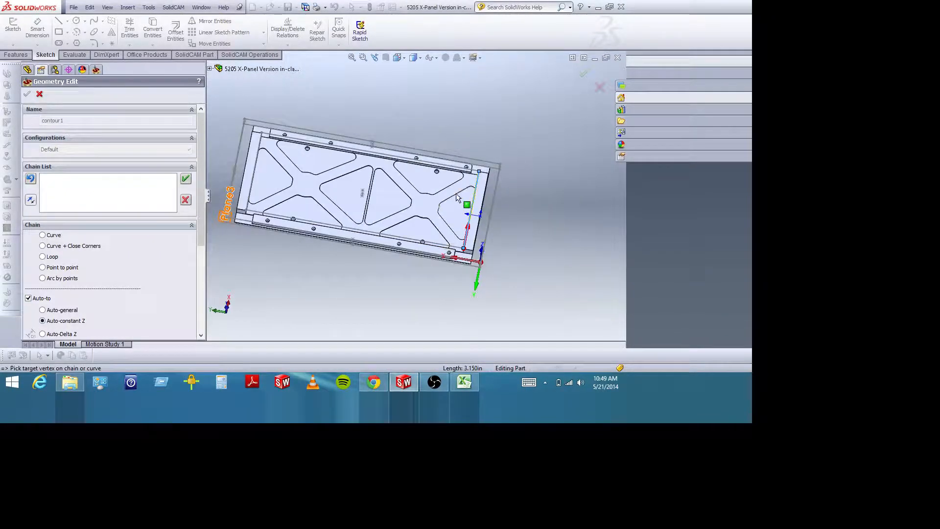
click(473, 172)
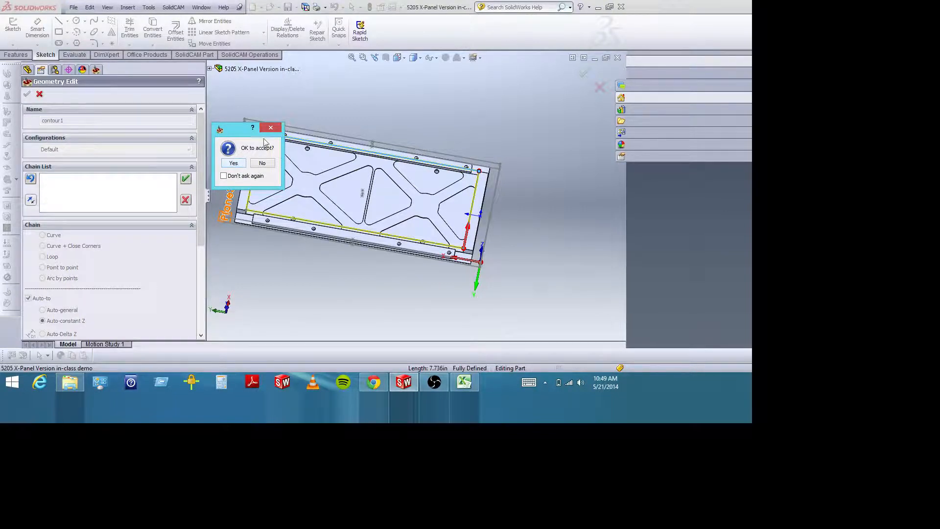
drag(255, 129, 461, 84)
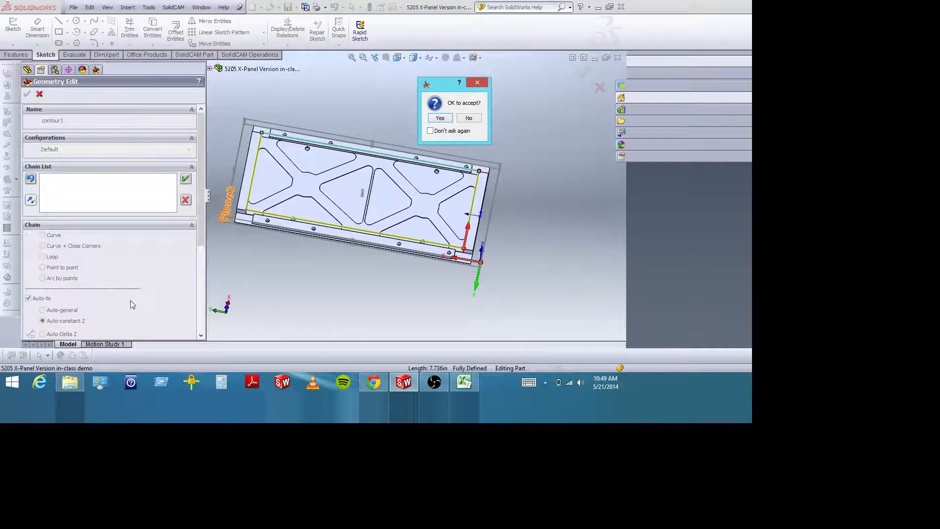
click(441, 119)
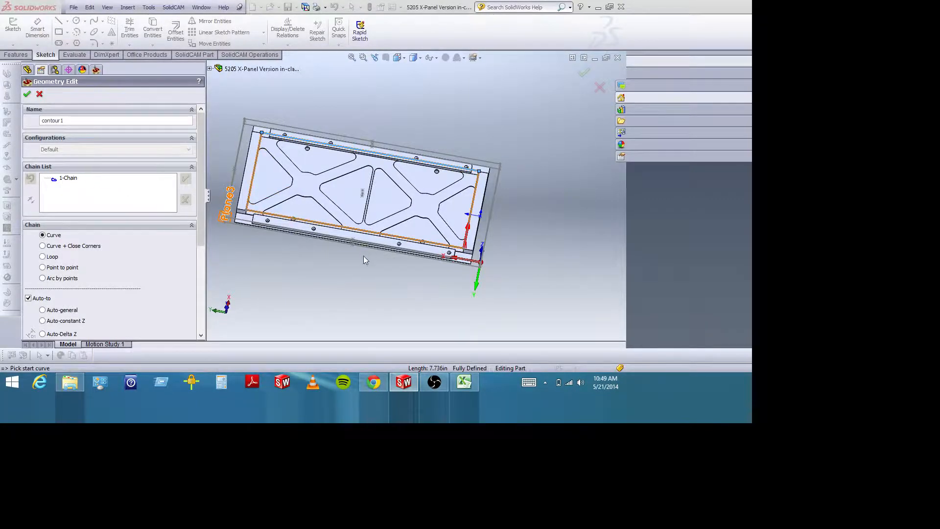
middle_drag(364, 258, 335, 241)
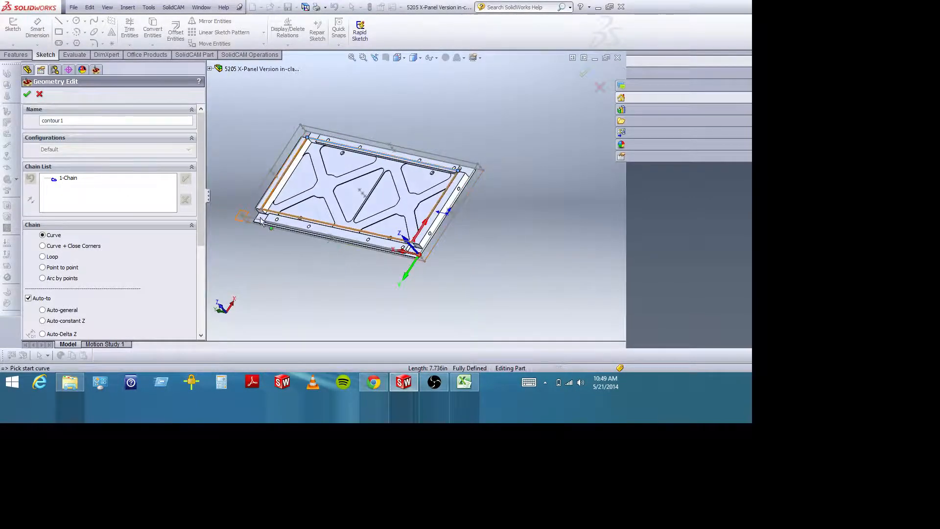
middle_drag(358, 273, 382, 266)
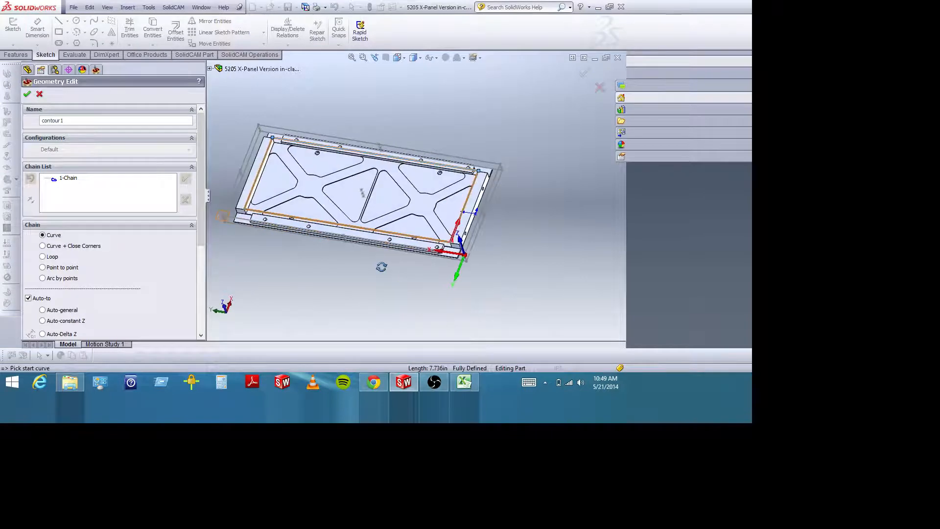
click(28, 95)
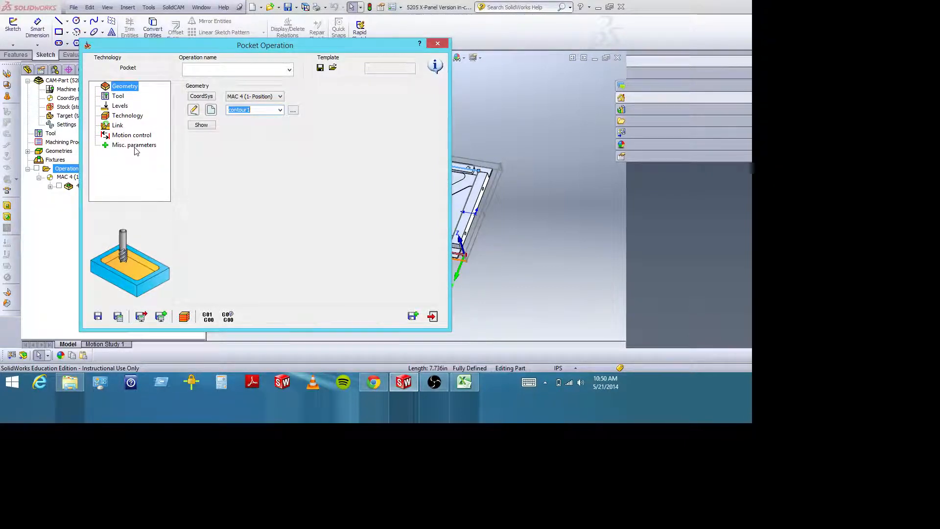
Add a new end mill for the pocket operation and set its tool number to 17.
click(120, 97)
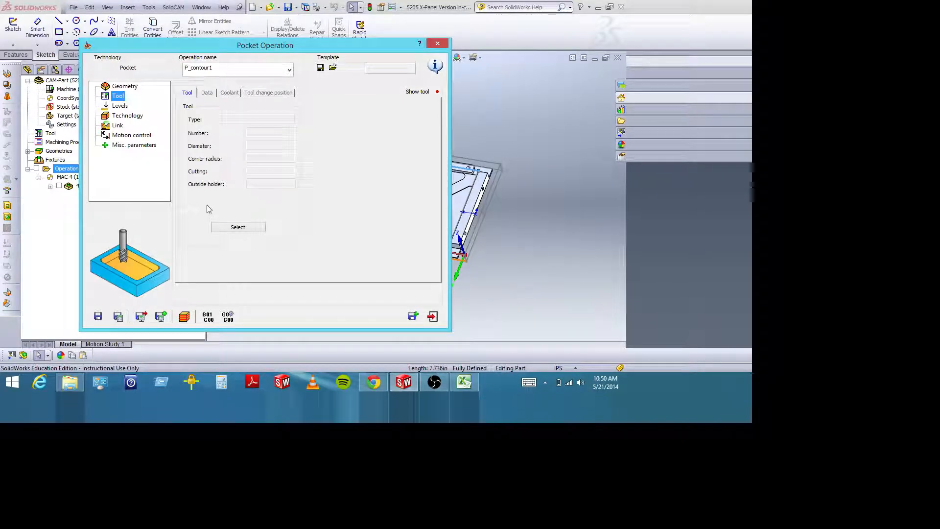
click(231, 228)
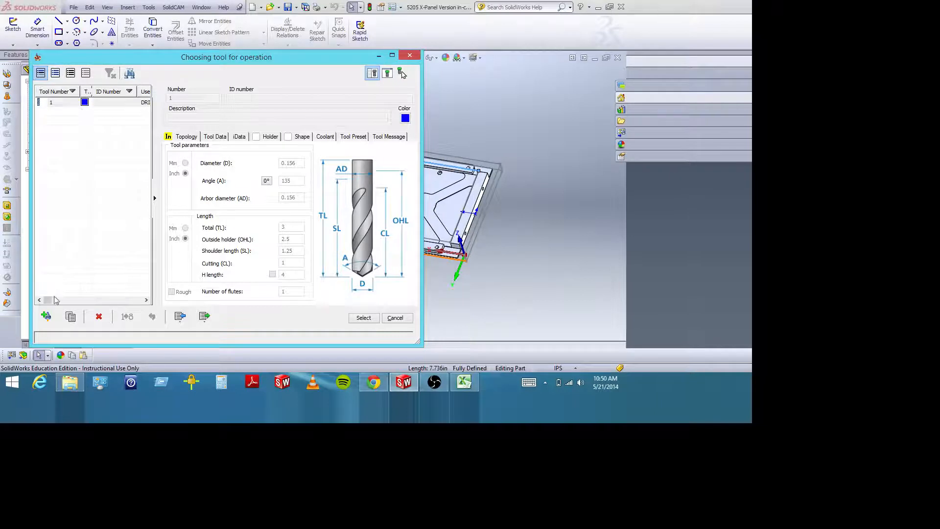
click(46, 316)
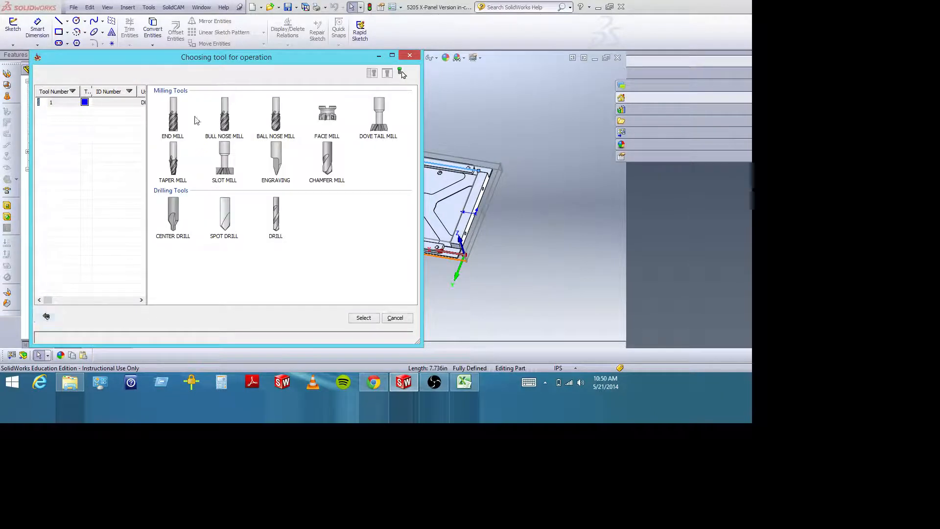
click(175, 117)
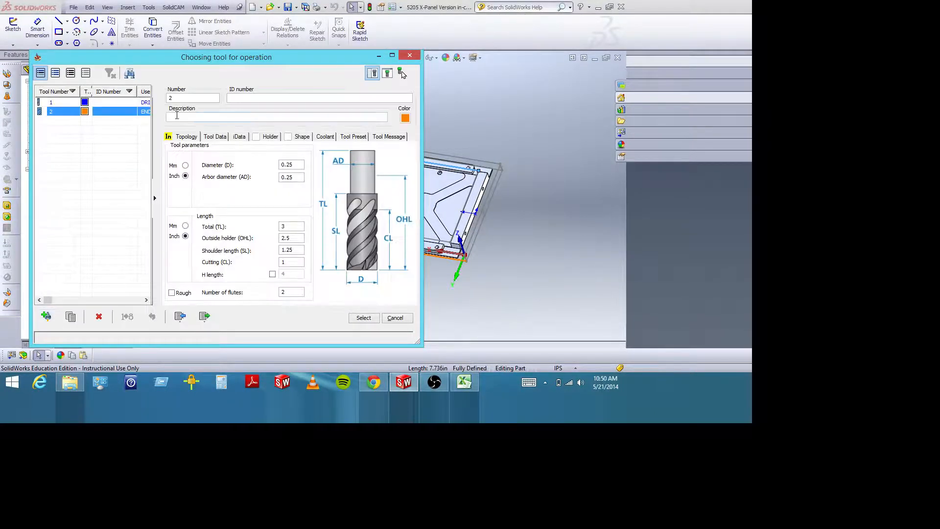
double_click(179, 98)
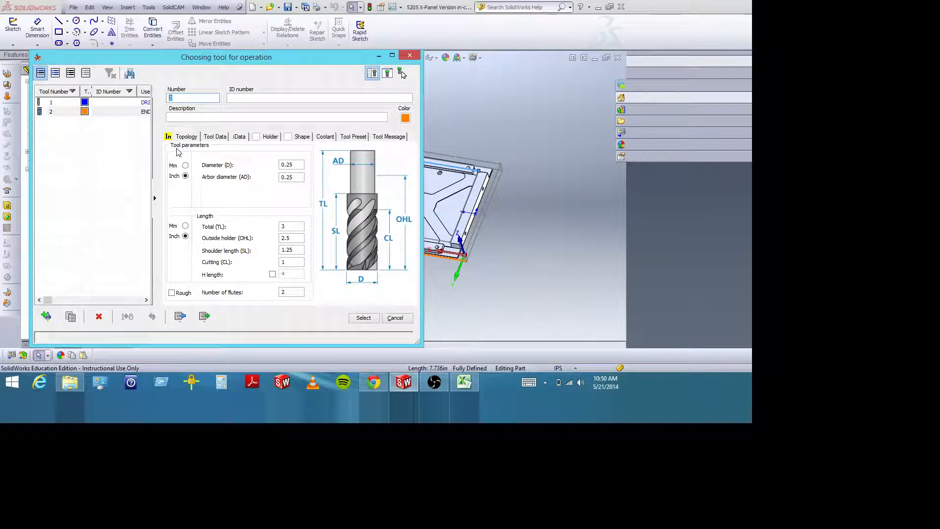
text(17)
key(Tab)
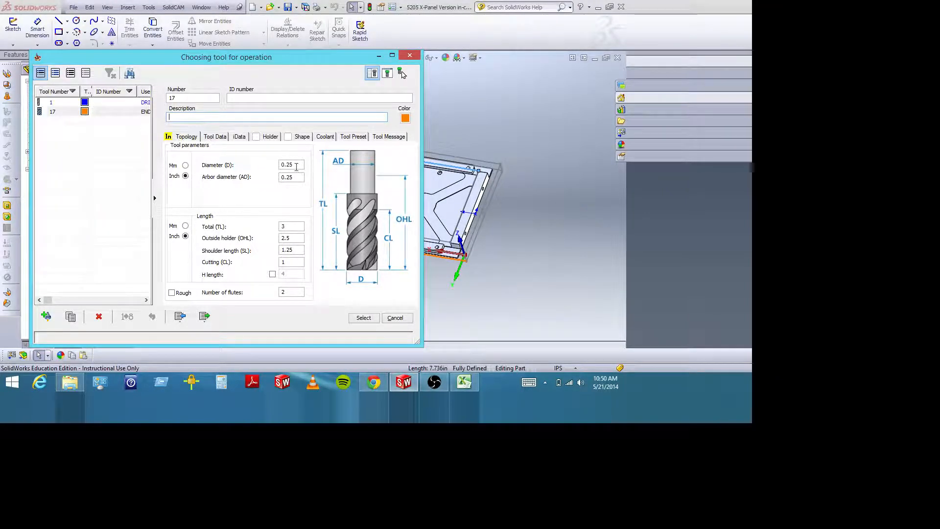
Inspect the pocket's inner corner at the panel end with the coordinate origin, next to the raised edge strip.
drag(275, 57, 183, 54)
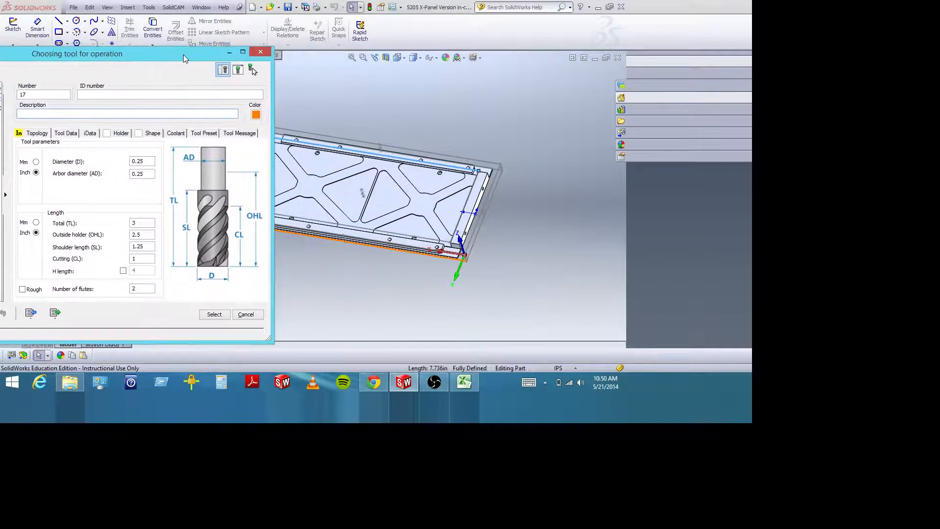
click(363, 57)
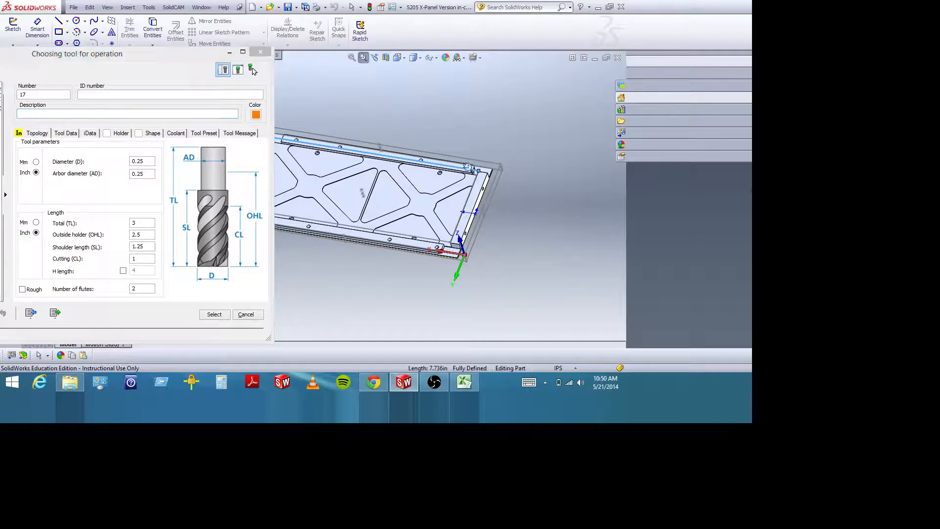
drag(462, 162, 498, 204)
middle_drag(466, 200, 489, 237)
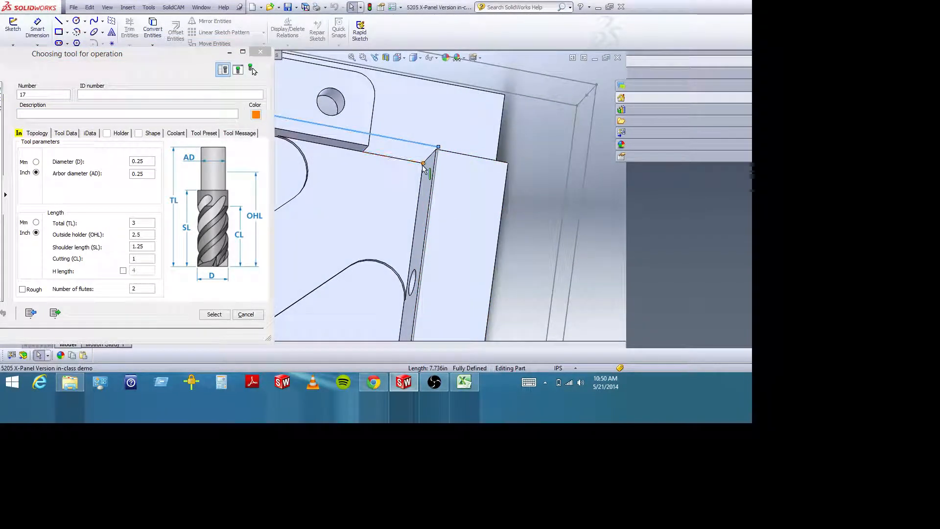
scroll(422, 171, up, 5)
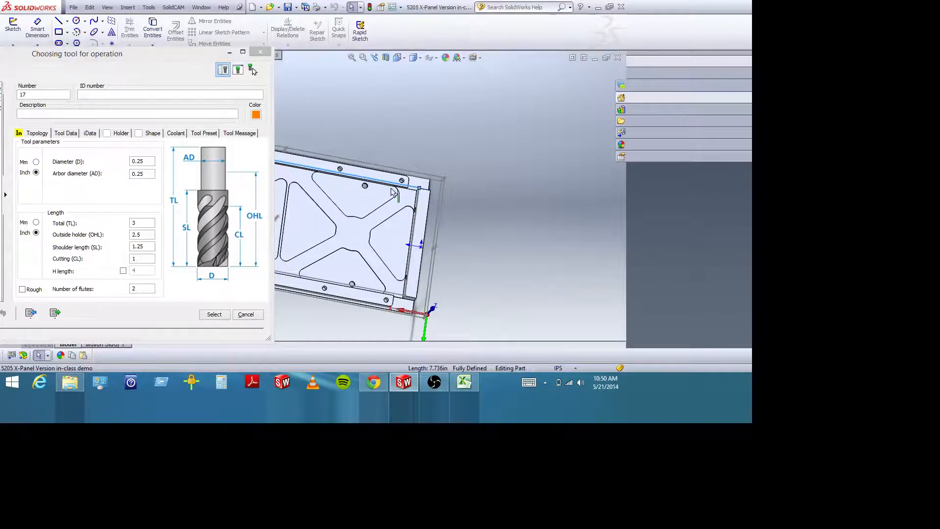
scroll(419, 196, up, 5)
Inspect the pocket corners at the panel's opposite end, including the gap between the end wall and the raised strip.
click(363, 57)
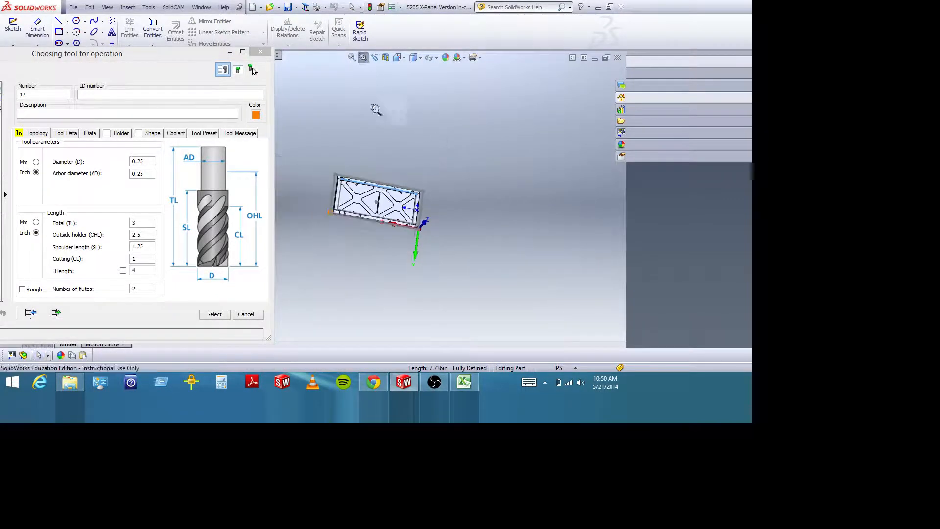
drag(337, 167, 375, 216)
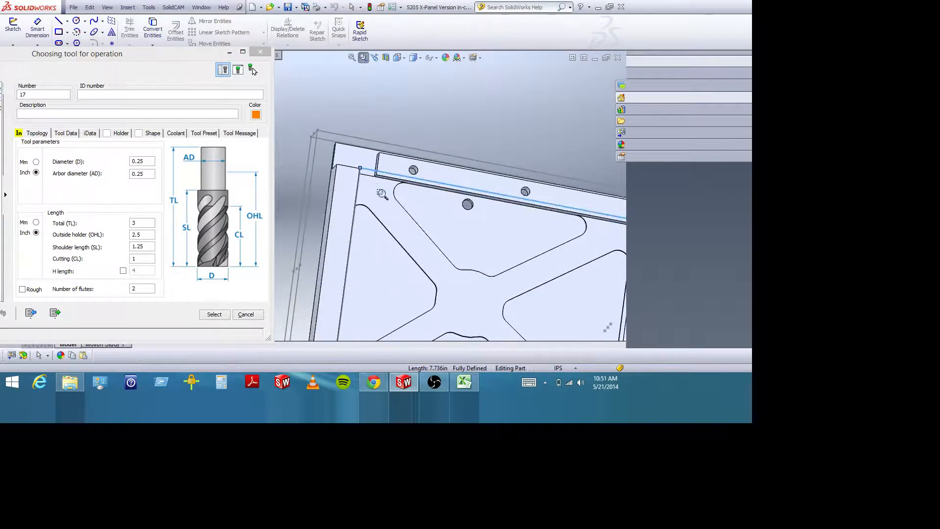
key(Escape)
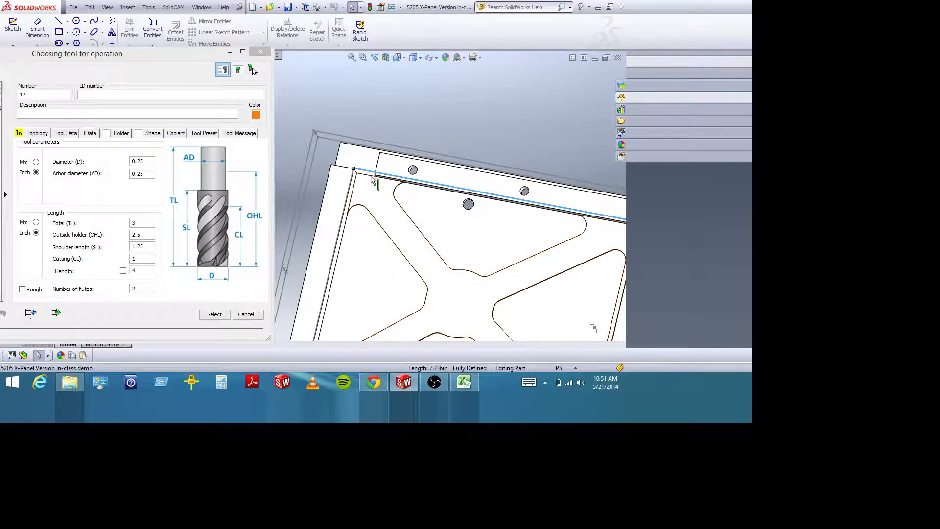
scroll(401, 205, up, 3)
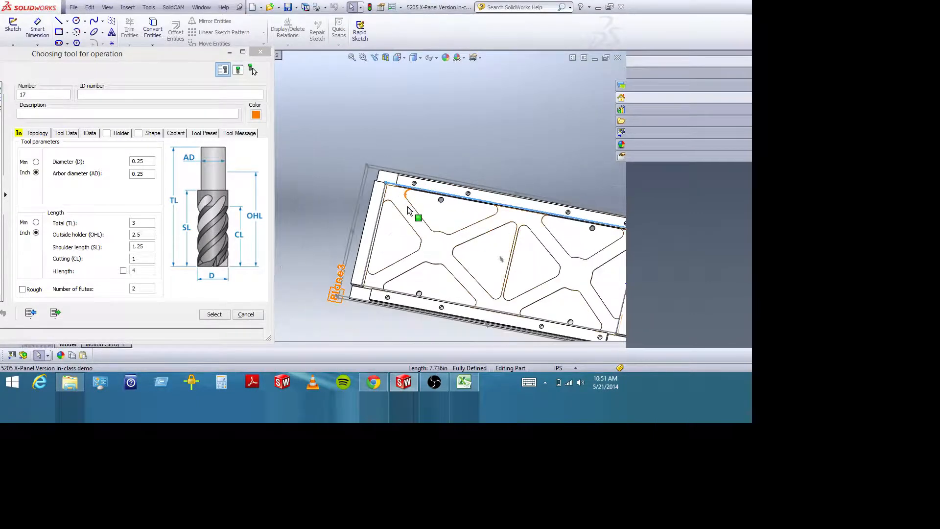
click(363, 58)
drag(323, 262, 431, 337)
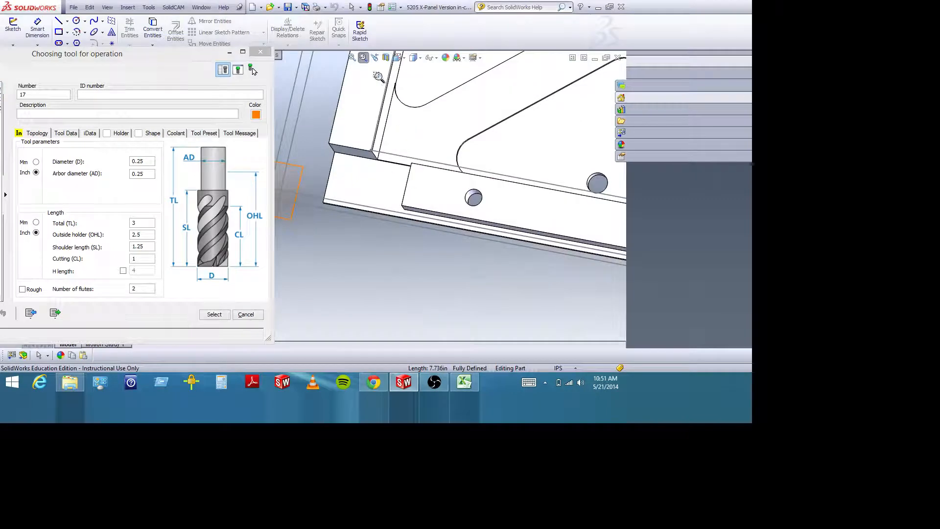
click(352, 57)
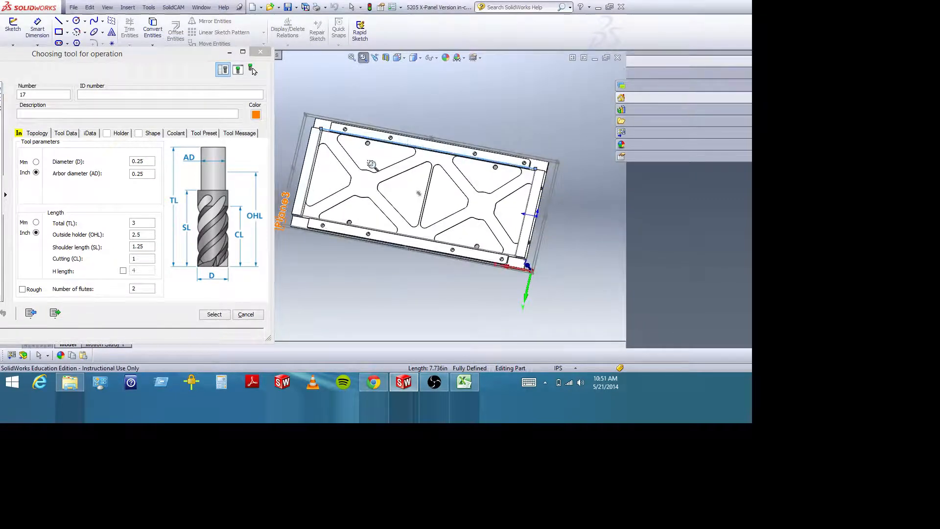
click(366, 60)
drag(313, 118, 356, 160)
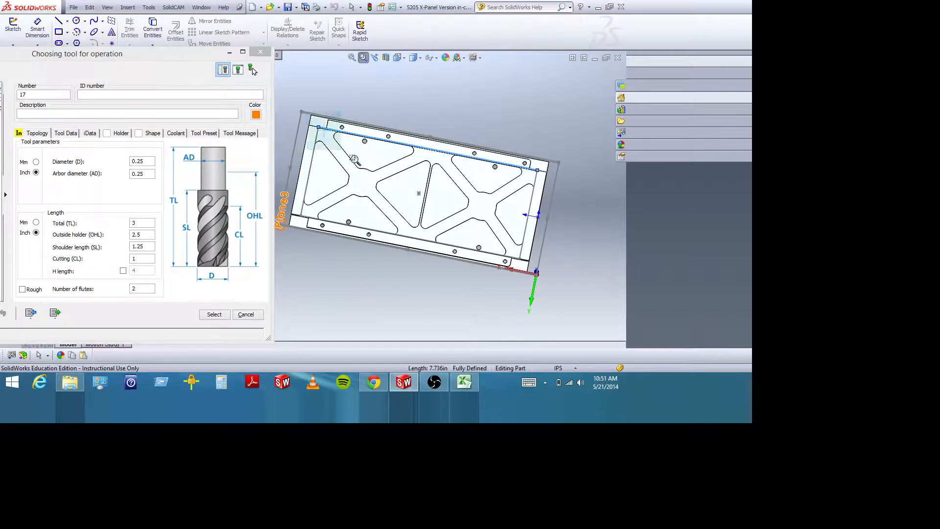
click(363, 57)
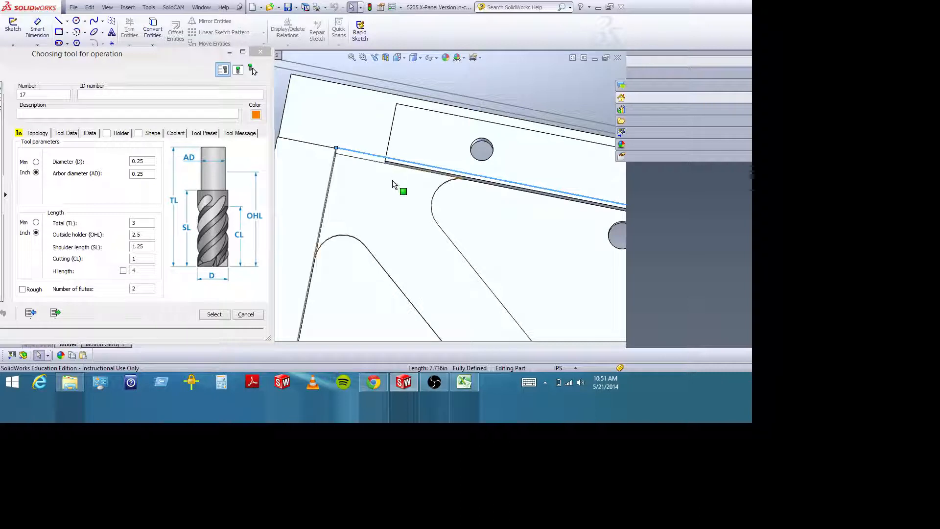
middle_drag(392, 181, 387, 170)
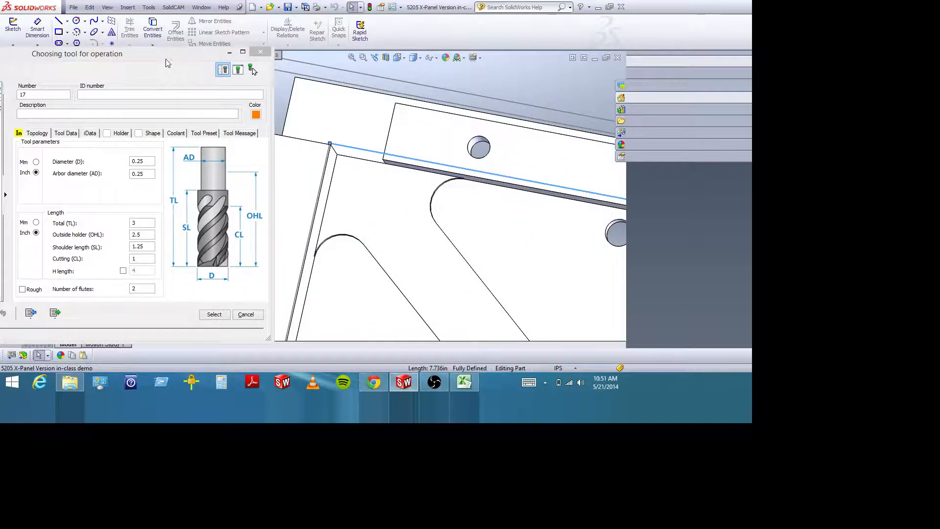
Try to measure the gap between the sketch rectangle's short side and the end edge of the raised strip.
drag(184, 55, 188, 94)
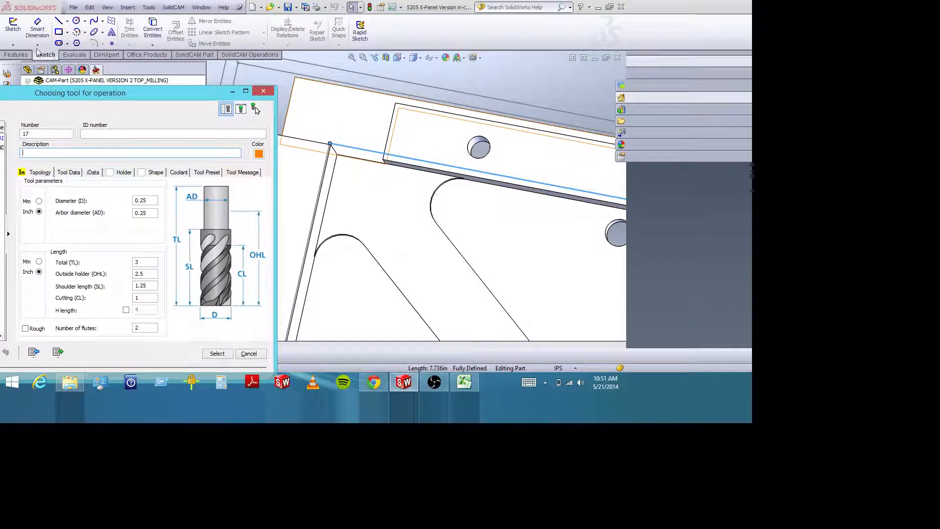
click(84, 55)
click(38, 29)
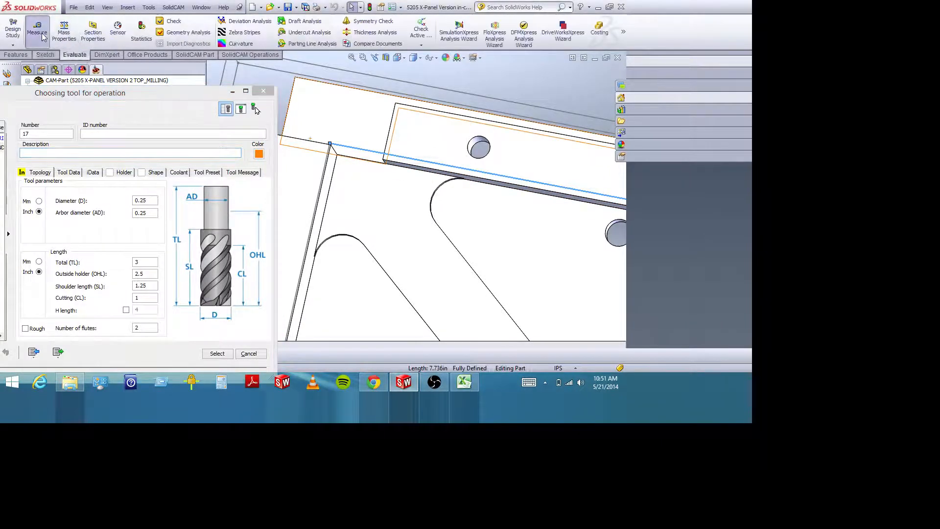
click(330, 153)
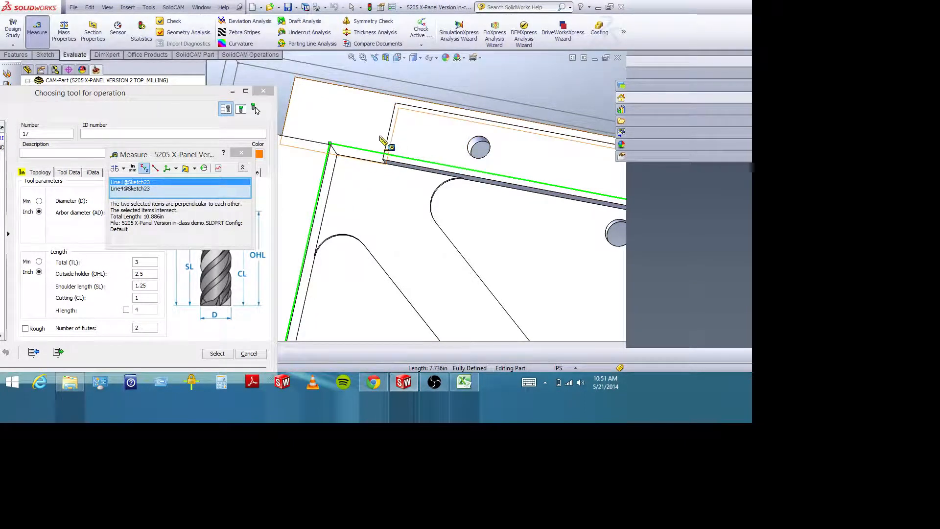
click(390, 144)
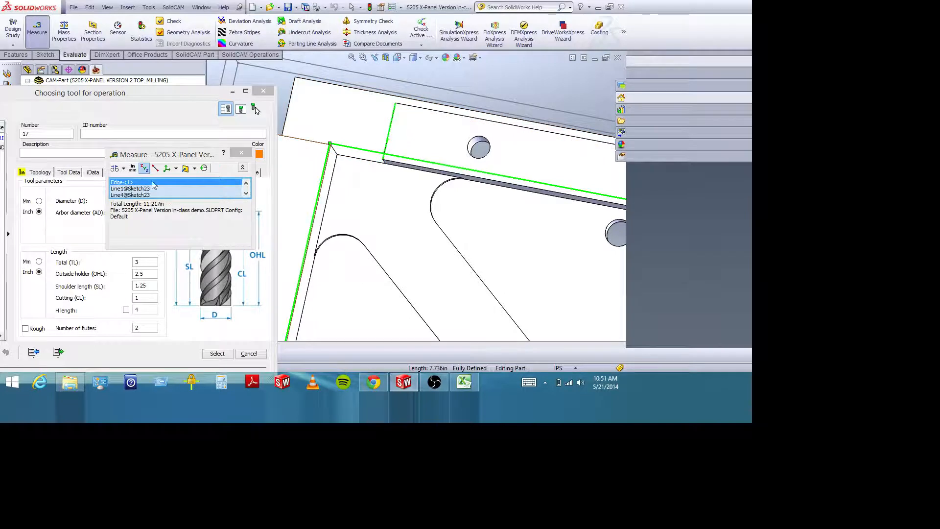
Remove the strip edge and the short side from the measurement, and retry measuring between them.
click(132, 182)
key(Delete)
click(132, 182)
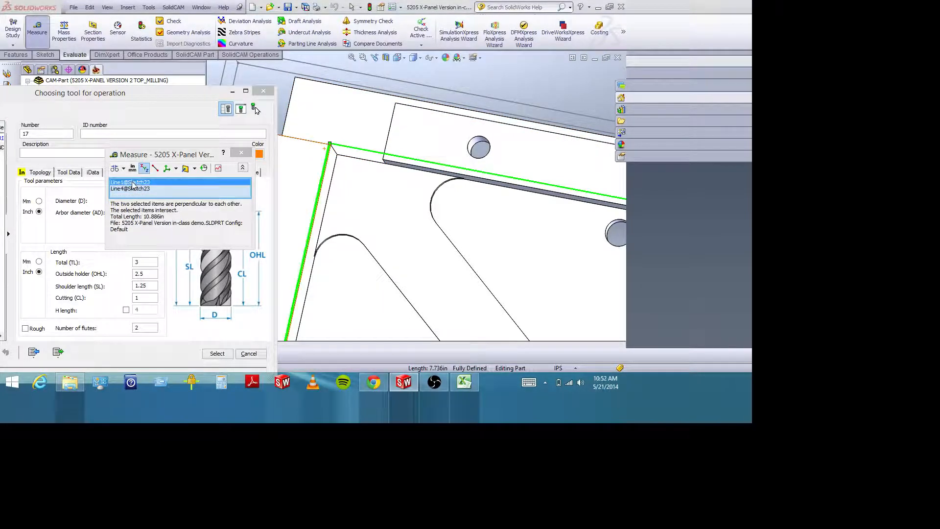
key(Delete)
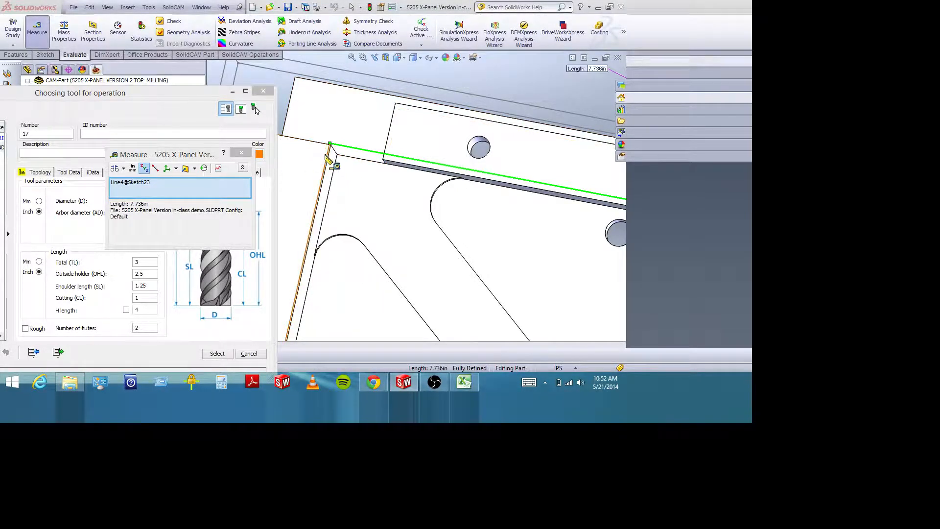
click(325, 157)
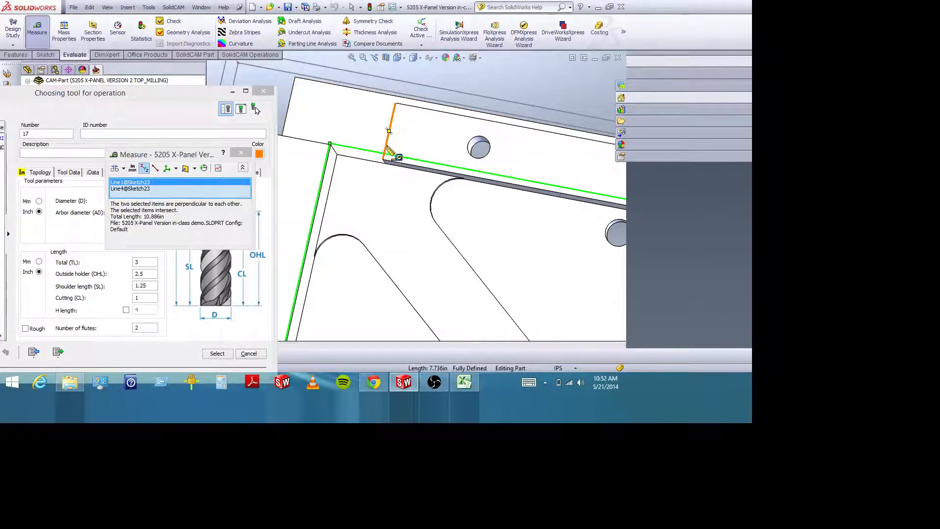
click(390, 152)
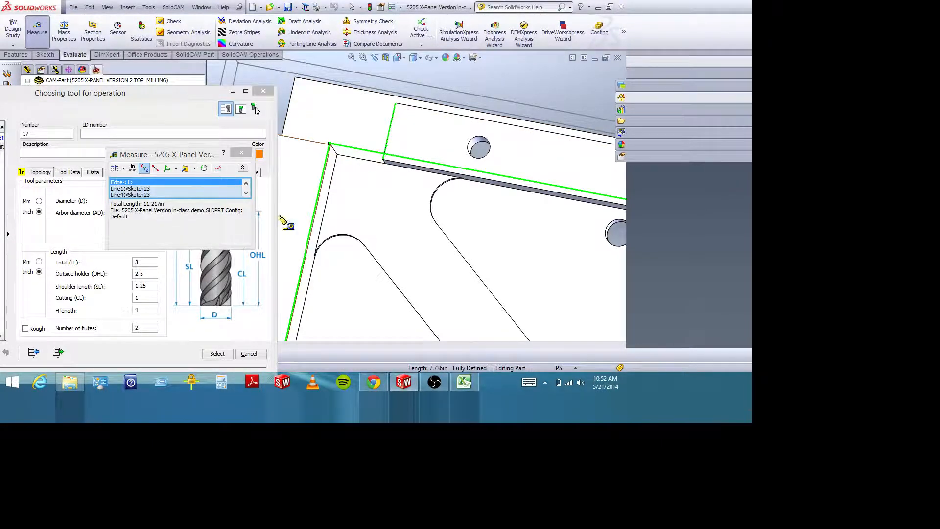
middle_drag(373, 204, 376, 162)
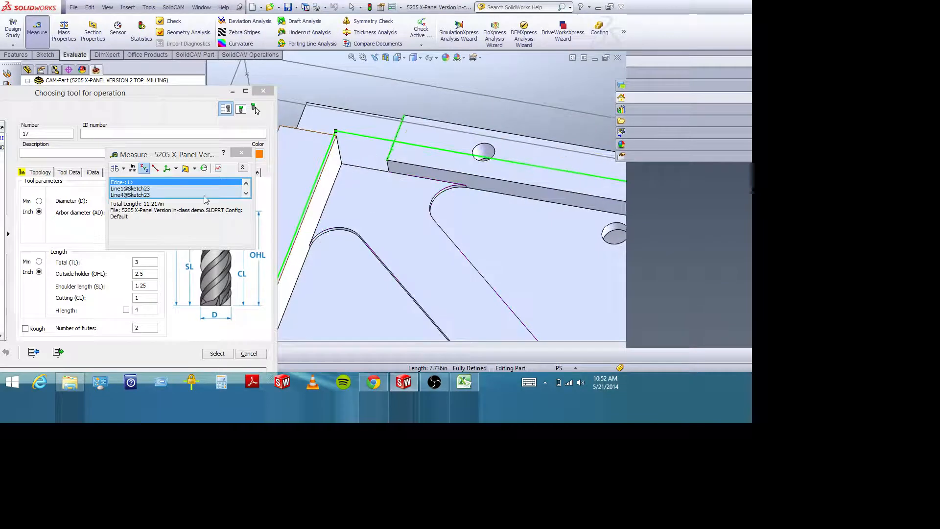
Clear the measurement selection and measure the distance between the end wall's top edge and the raised strip's end edge.
click(146, 183)
key(Delete)
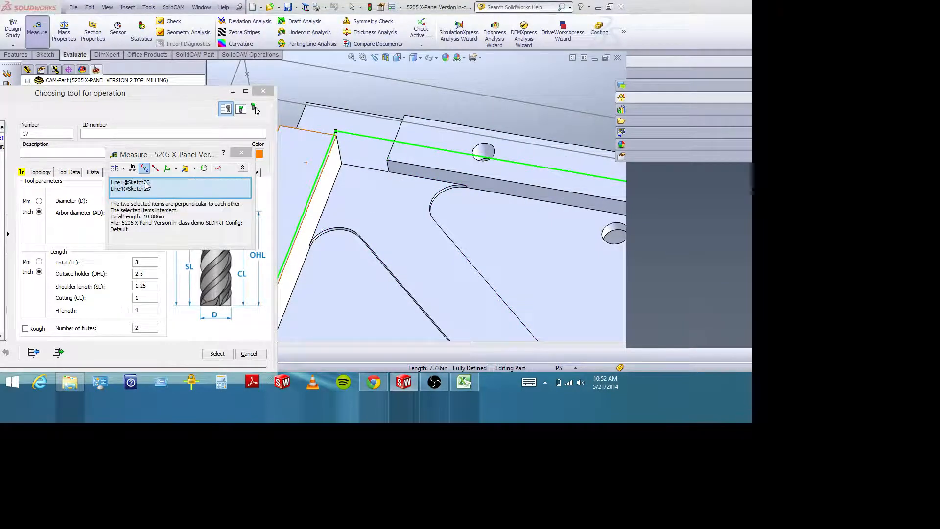
click(146, 183)
key(Delete)
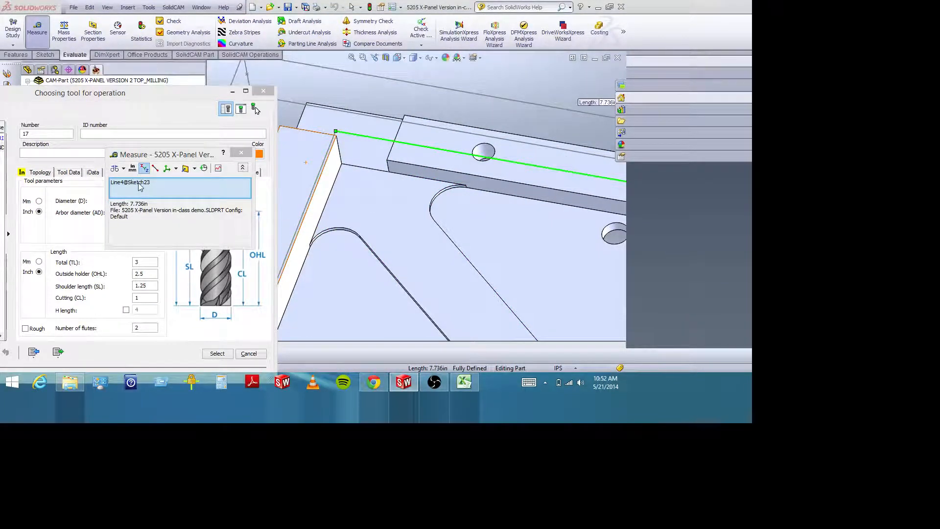
click(141, 183)
key(Delete)
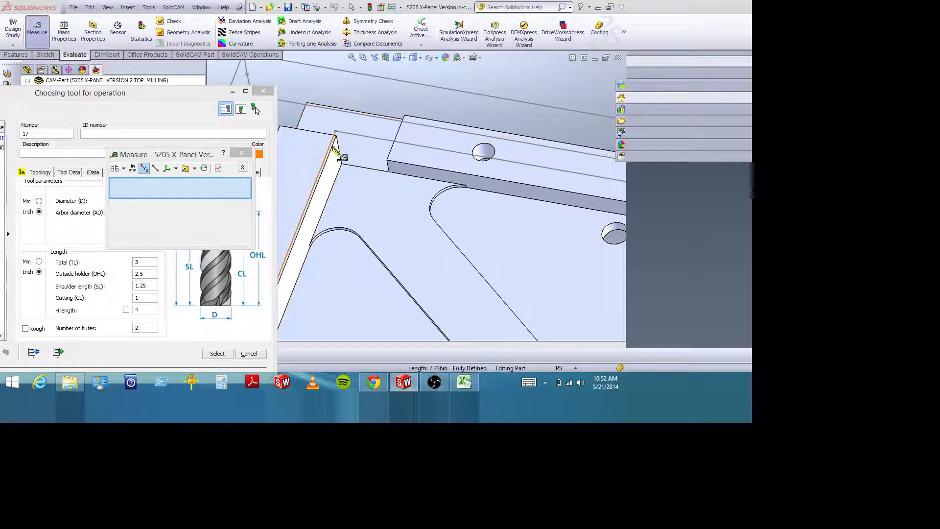
click(333, 146)
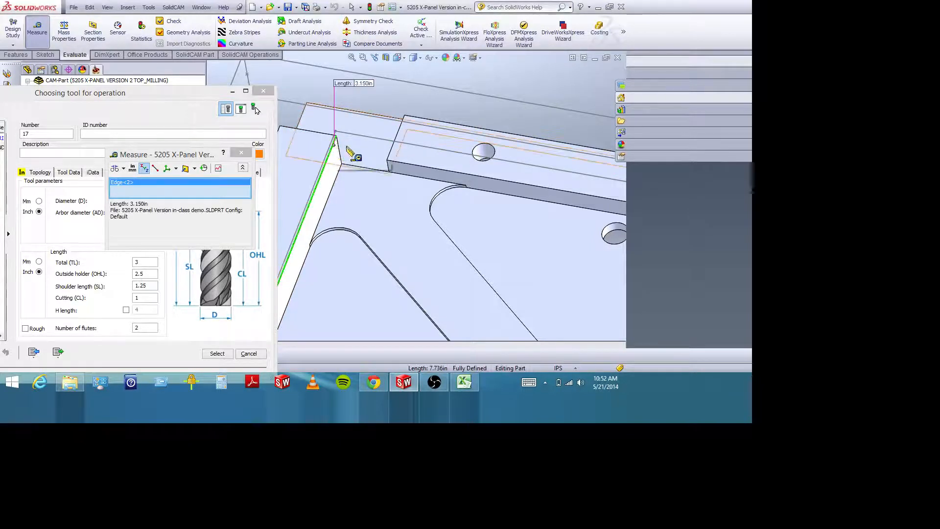
click(390, 156)
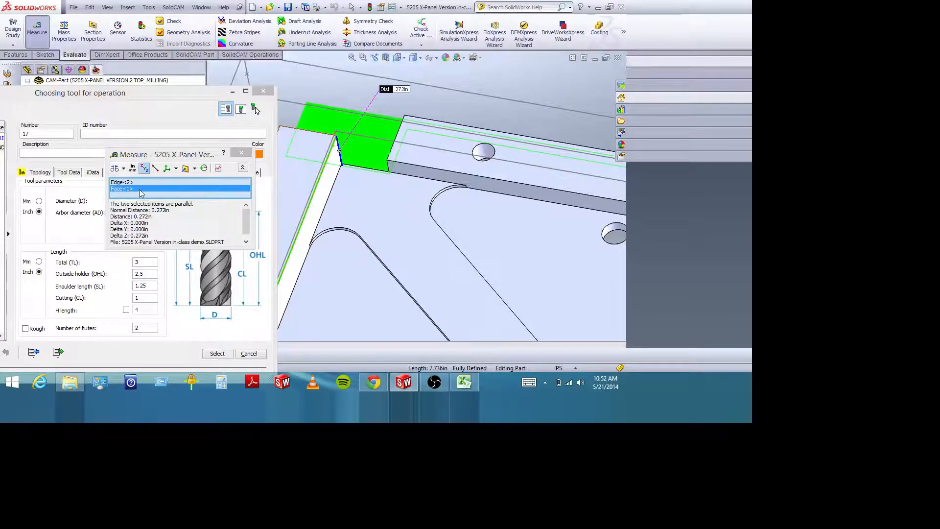
click(394, 156)
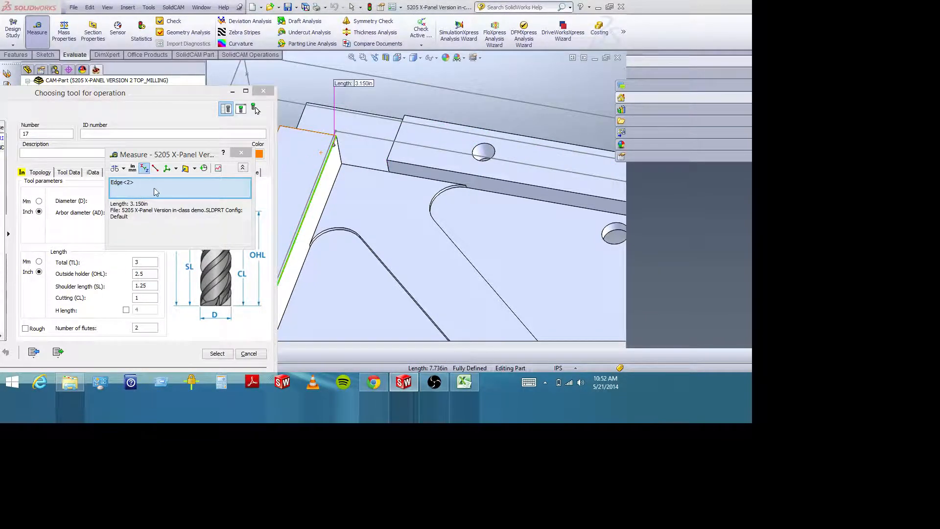
click(395, 152)
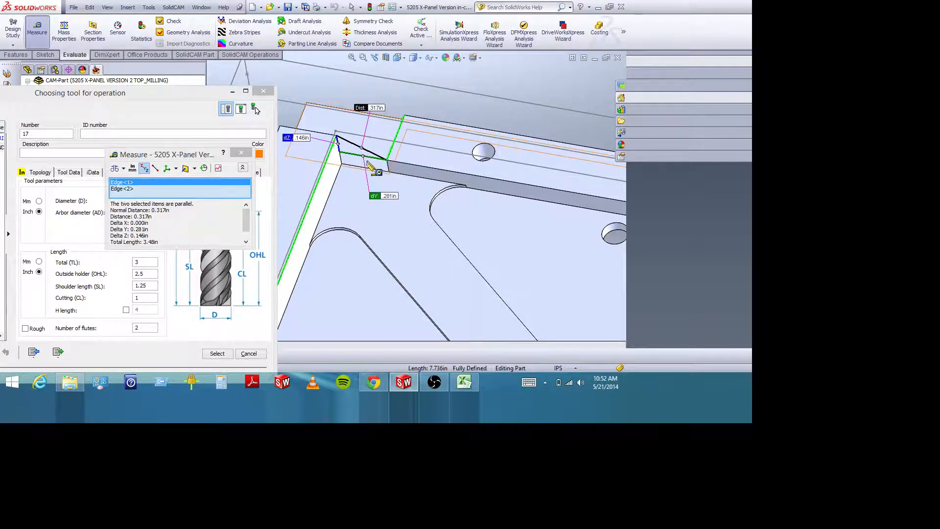
click(241, 153)
Turn on flood coolant for end mill 17 and set its XY feed to 10 inch/min.
drag(141, 95, 246, 67)
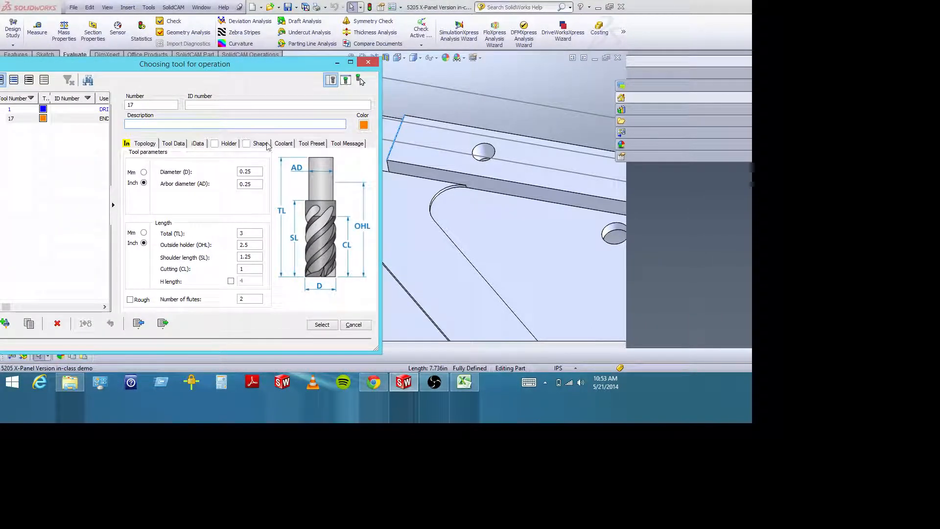
click(275, 143)
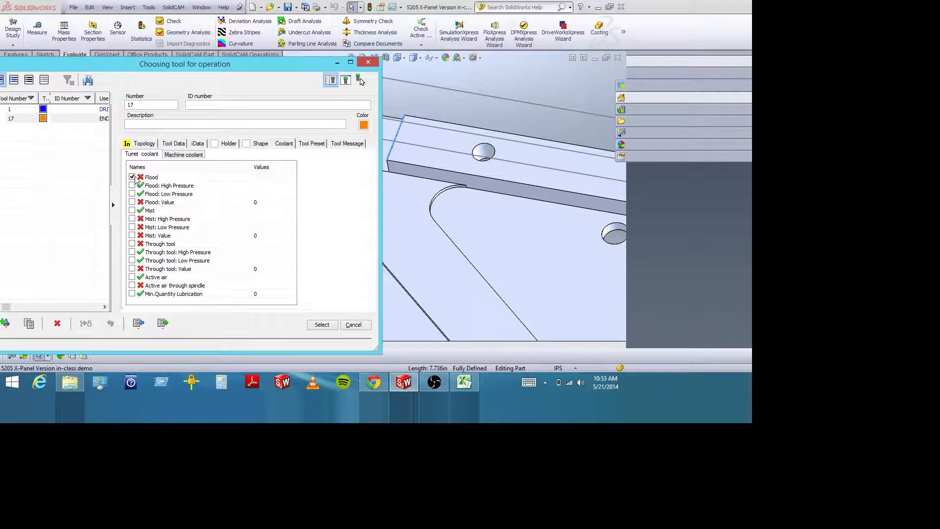
click(185, 145)
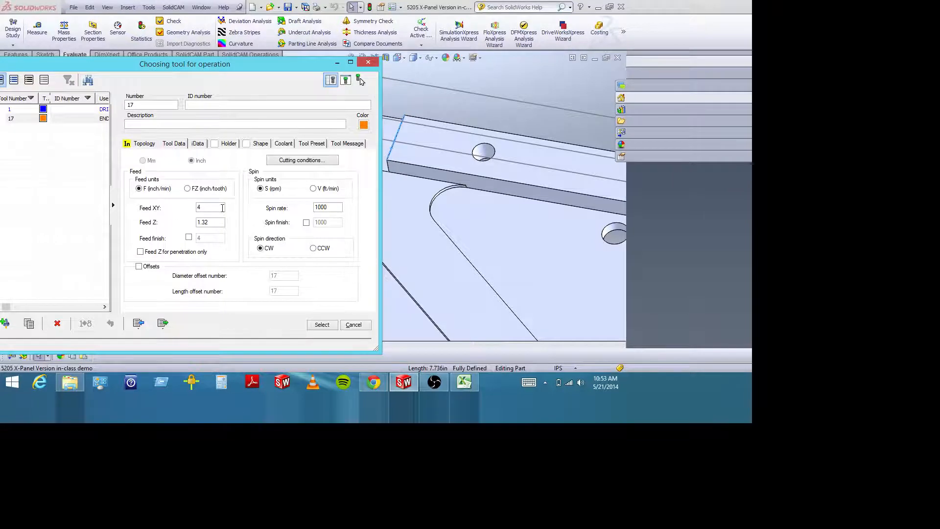
drag(186, 66, 254, 55)
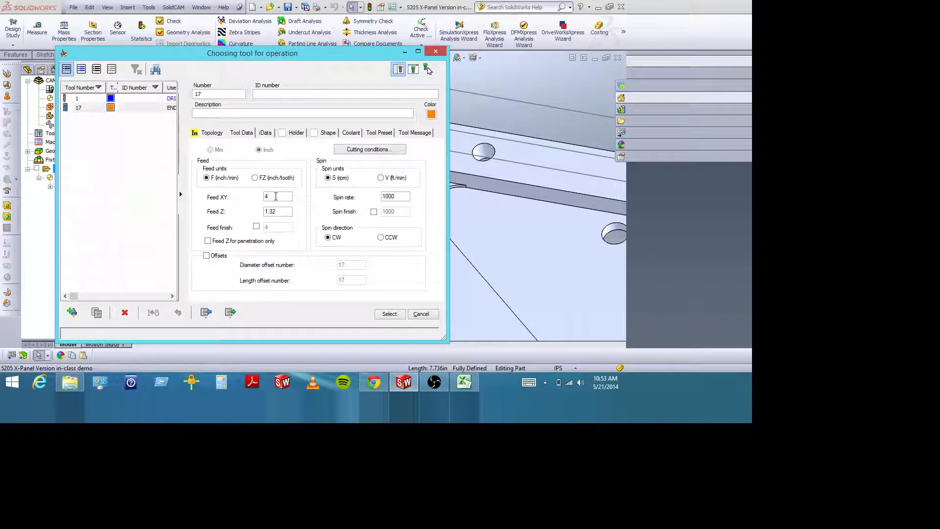
drag(276, 197, 260, 198)
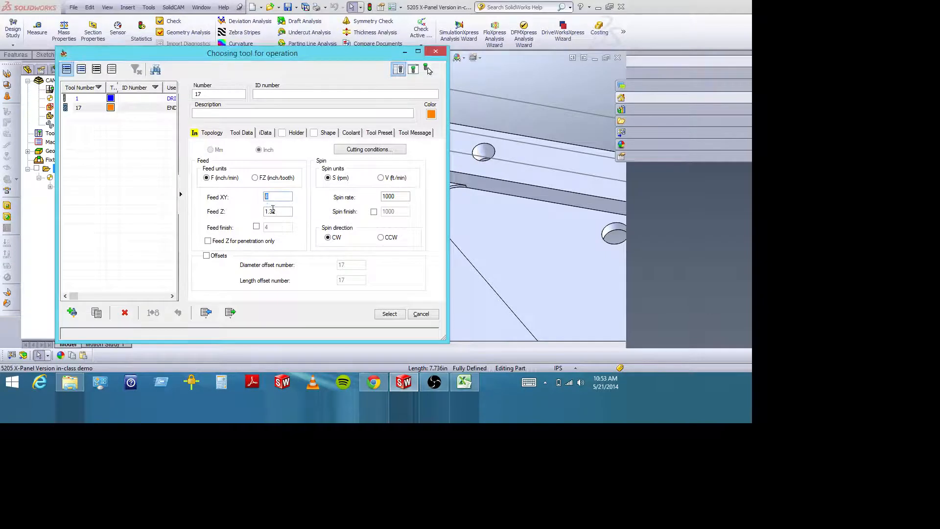
text(10)
key(Tab)
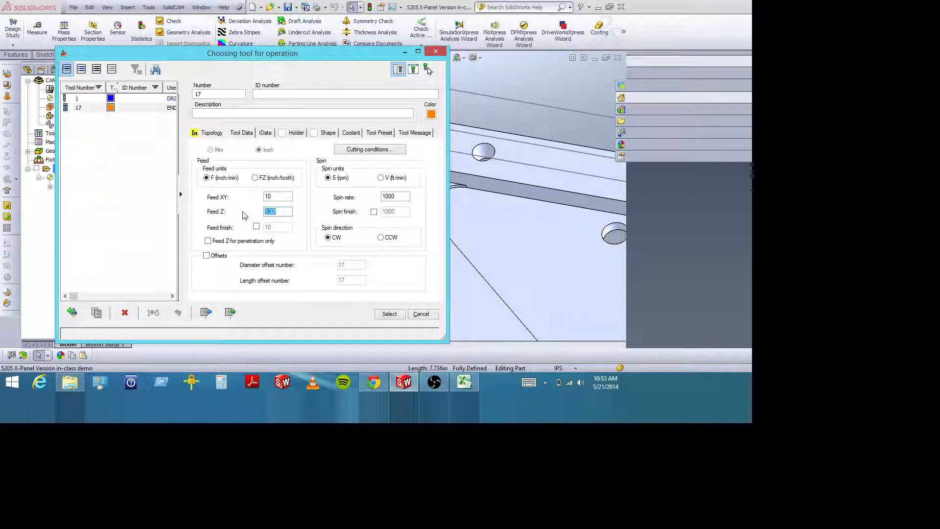
Set the Z feed of end mill 17 to 5 inch/min.
drag(279, 212, 244, 215)
text(5)
click(281, 196)
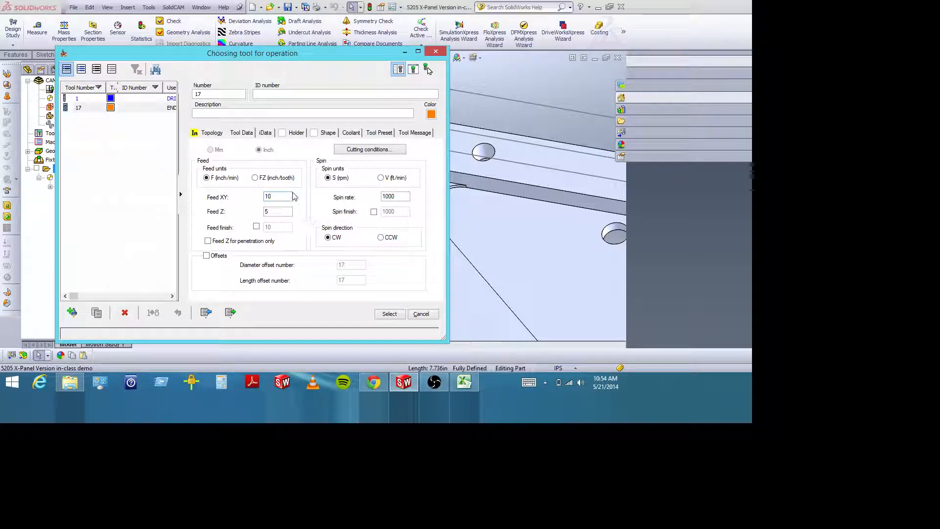
click(275, 213)
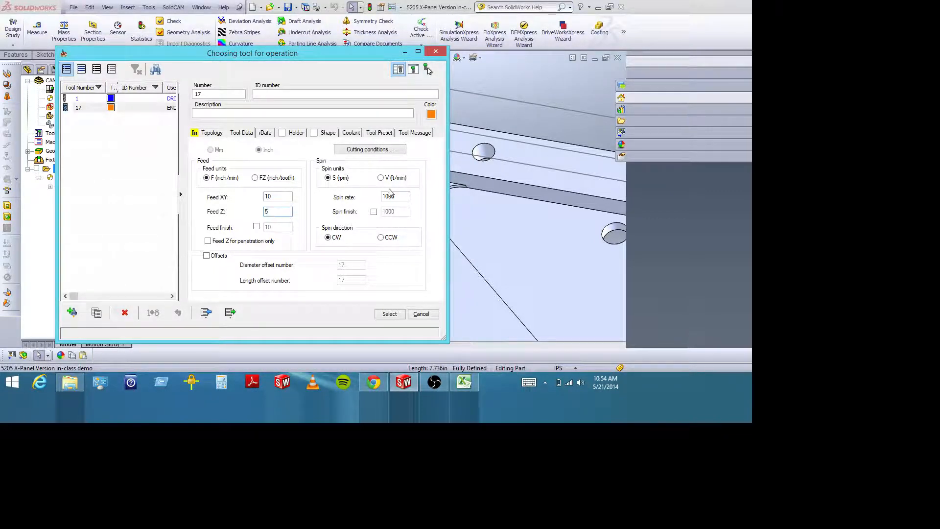
Set end mill 17's spin rate to 3500 rpm and assign the tool to the pocket operation.
drag(402, 197, 357, 201)
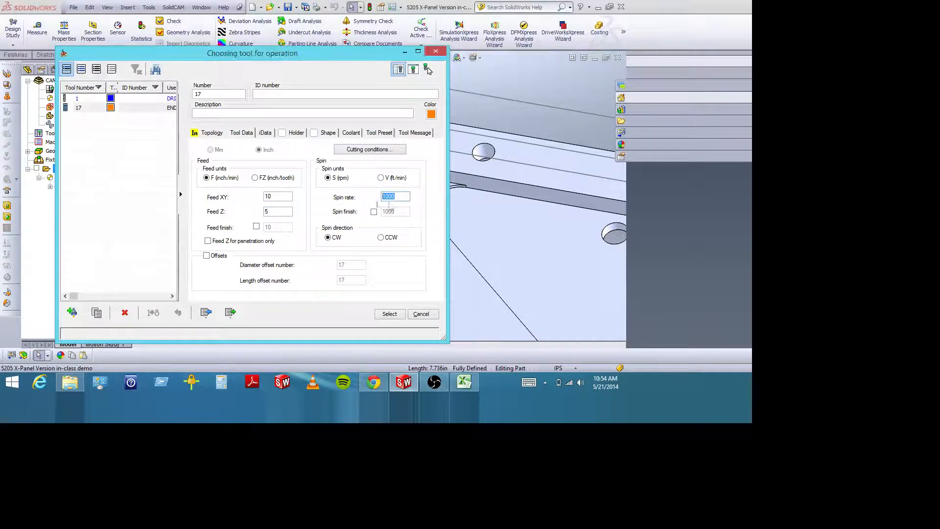
text(3500)
click(275, 212)
click(398, 317)
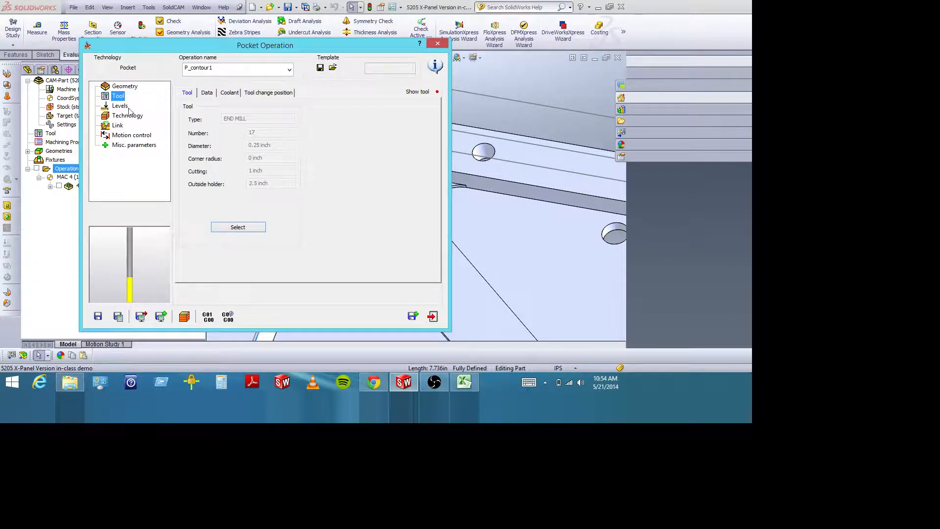
Set the upper milling level of the pocket operation to 0.
click(126, 107)
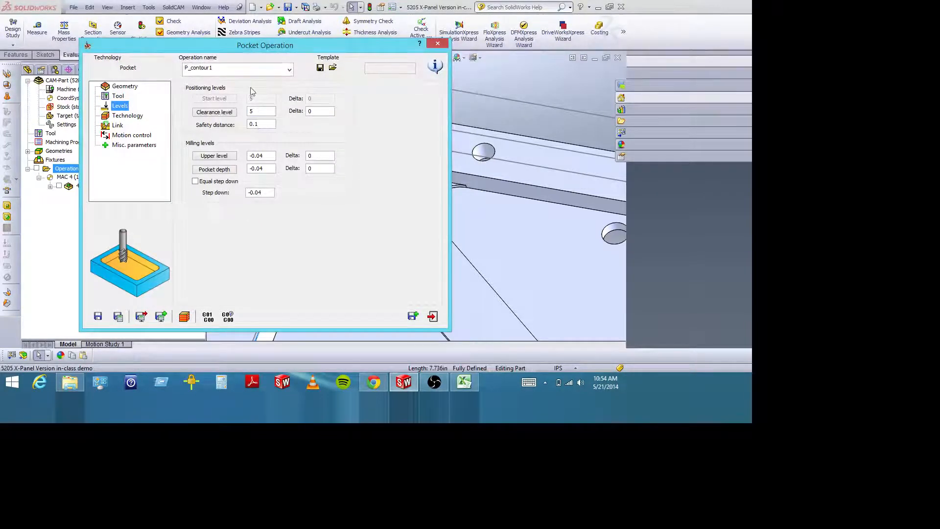
drag(274, 45, 175, 25)
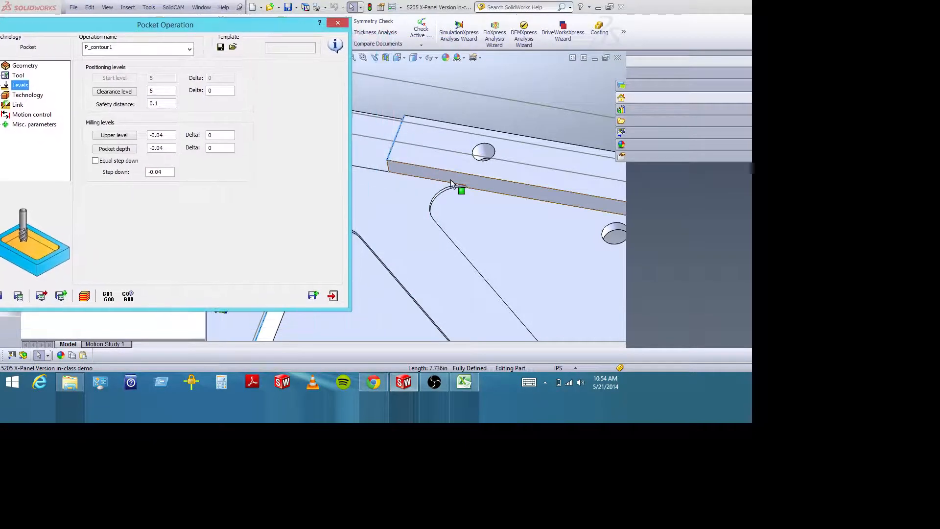
click(159, 135)
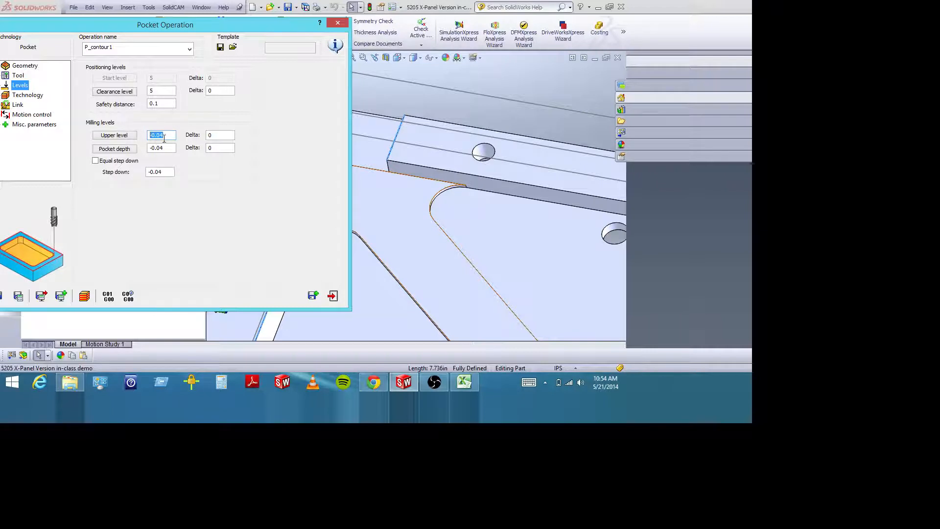
text(0)
Define the pocket depth by picking the recessed floor face between the two rounded pads on the model.
click(170, 148)
click(122, 150)
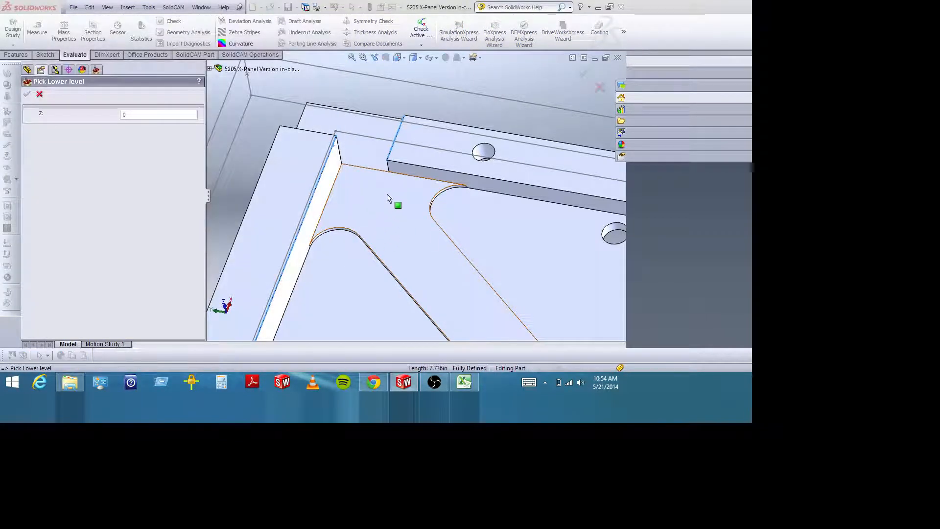
click(375, 204)
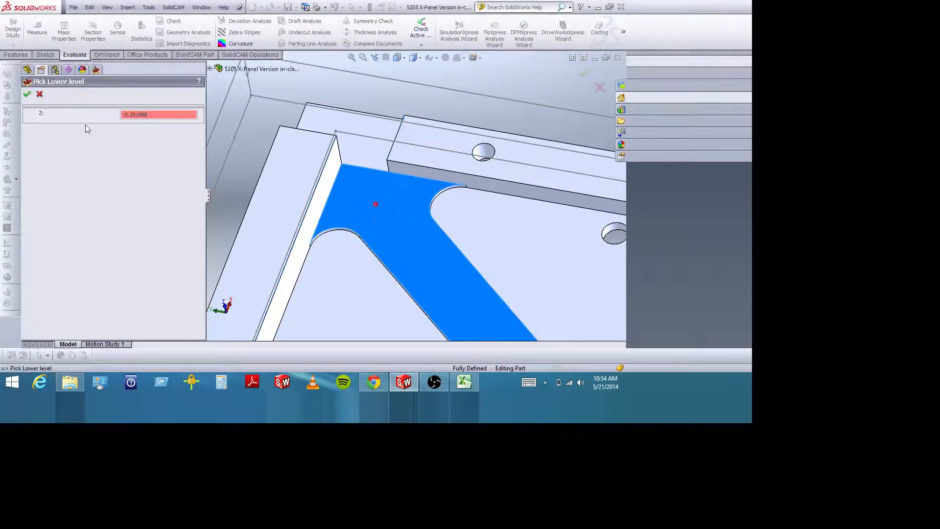
click(27, 95)
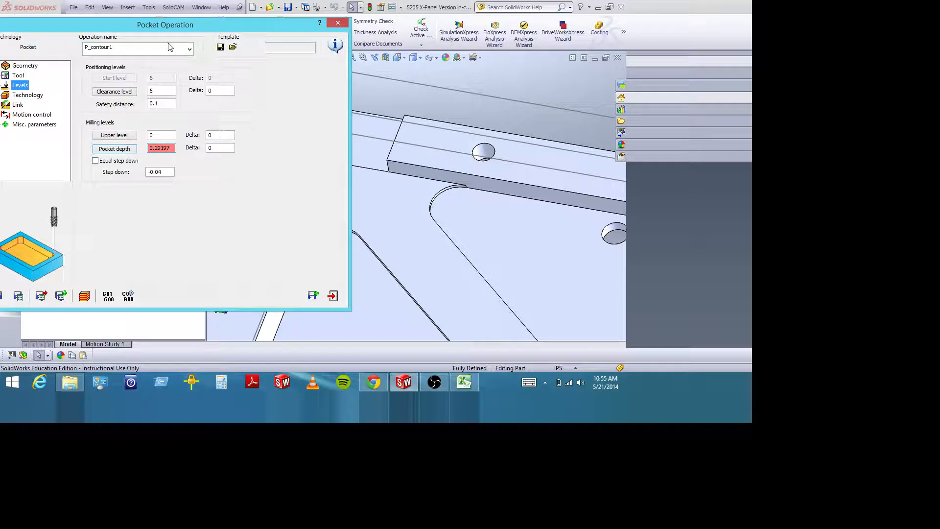
Set the pocket's step down to -0.05 and enable equal step down.
drag(150, 24, 190, 25)
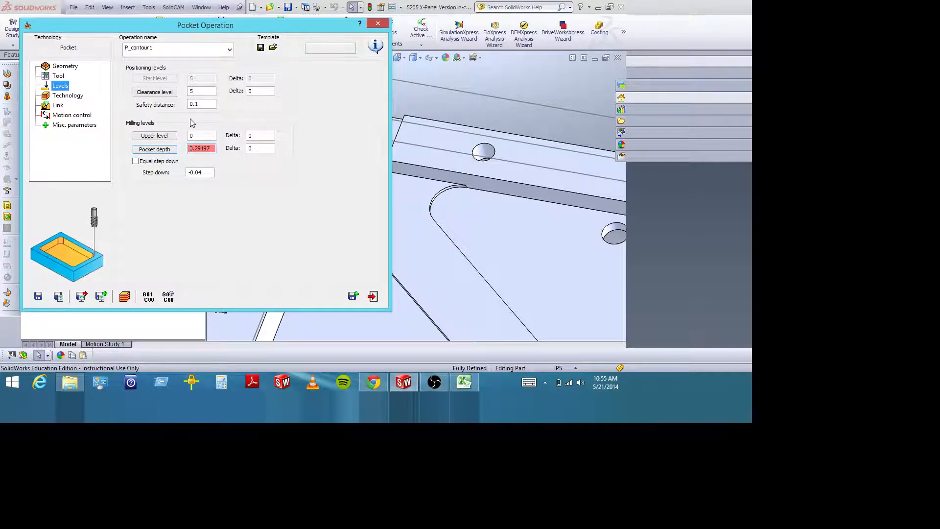
click(204, 172)
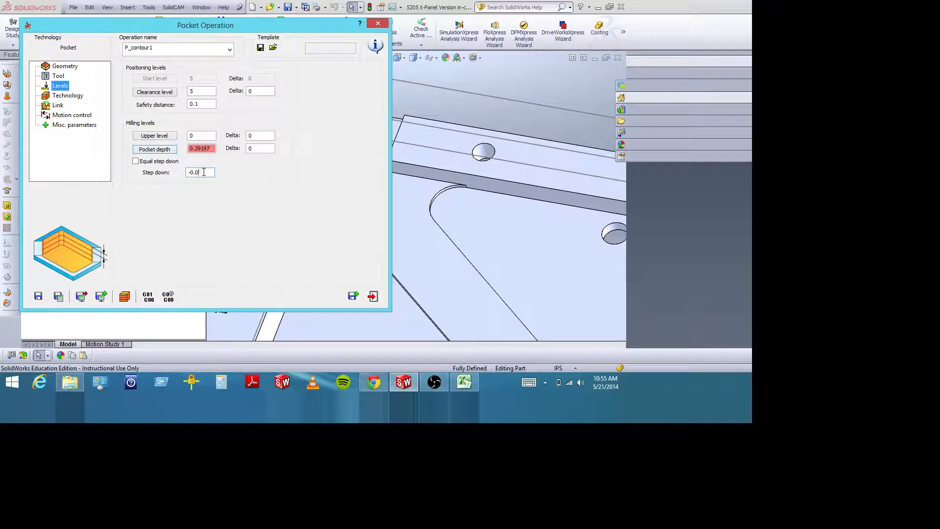
text(5)
click(136, 161)
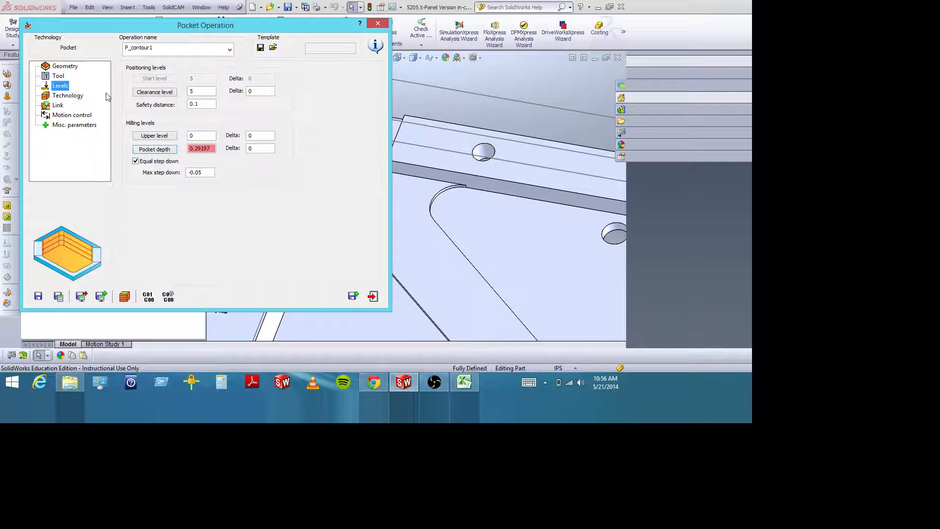
Set the pocket's minimum overlap to 25 percent of the tool diameter.
click(69, 97)
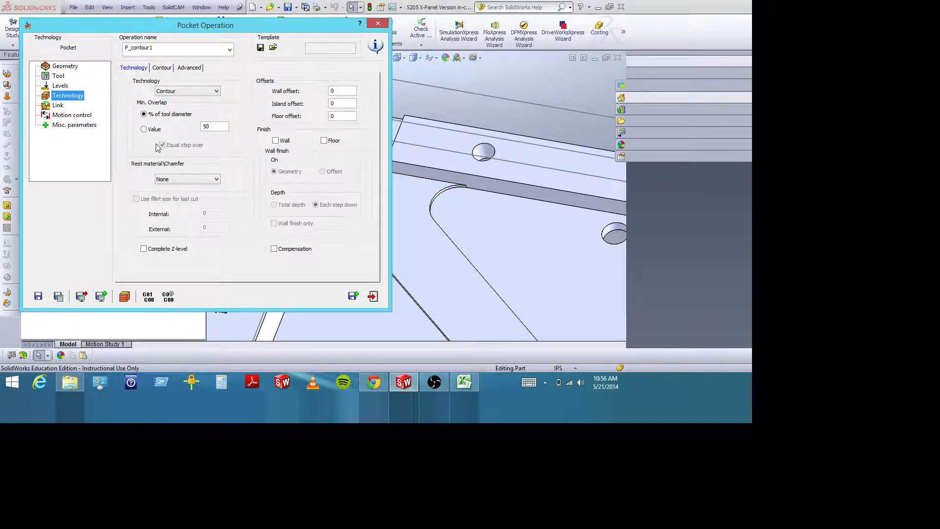
click(218, 126)
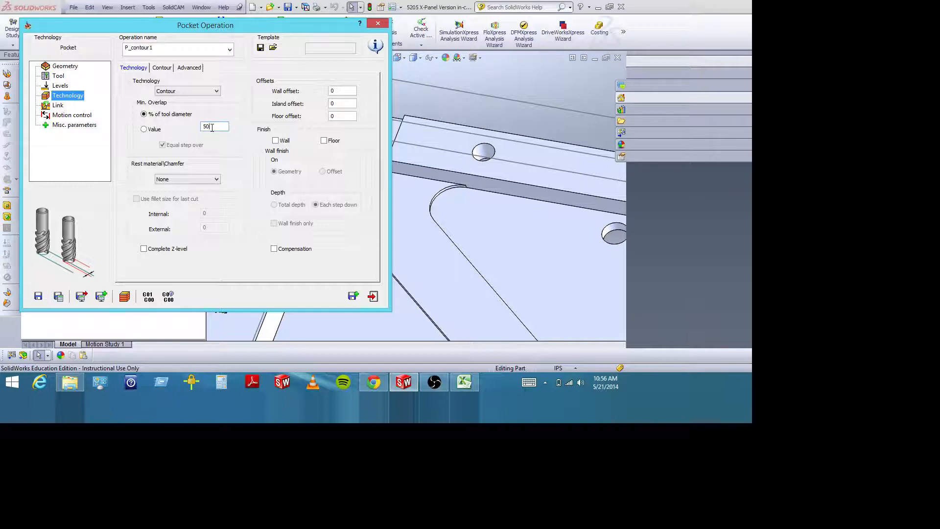
drag(212, 127, 187, 125)
click(213, 126)
double_click(213, 126)
click(219, 124)
drag(218, 125, 191, 129)
text(25)
click(144, 130)
click(147, 114)
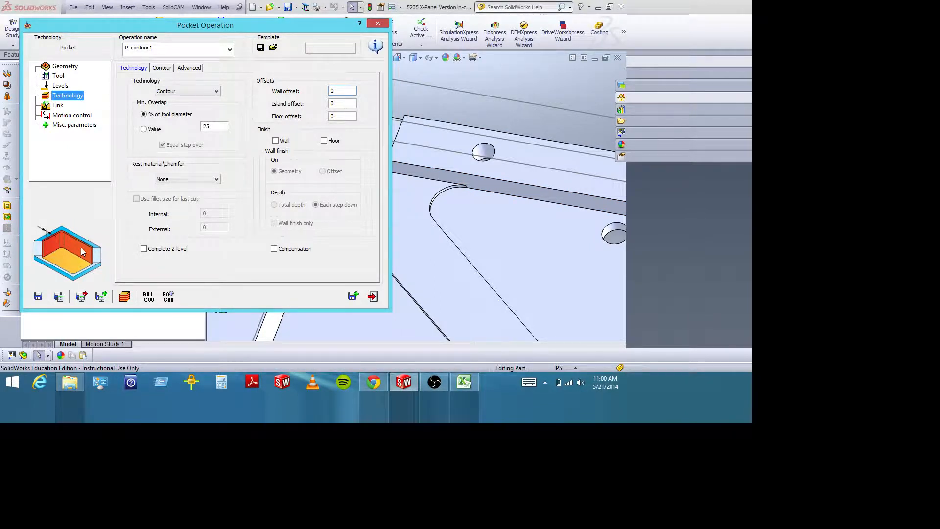
Set the pocket's wall offset to 0.010 inch.
drag(345, 91, 317, 91)
text(.00)
key(BackSpace)
key(BackSpace)
text(10)
Set the pocket's floor offset to 0.01 inch.
click(343, 103)
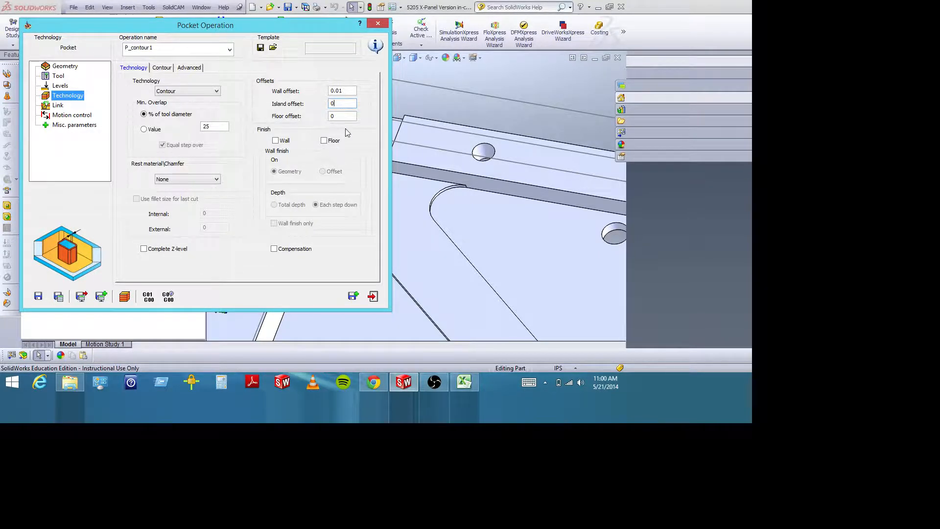
click(349, 116)
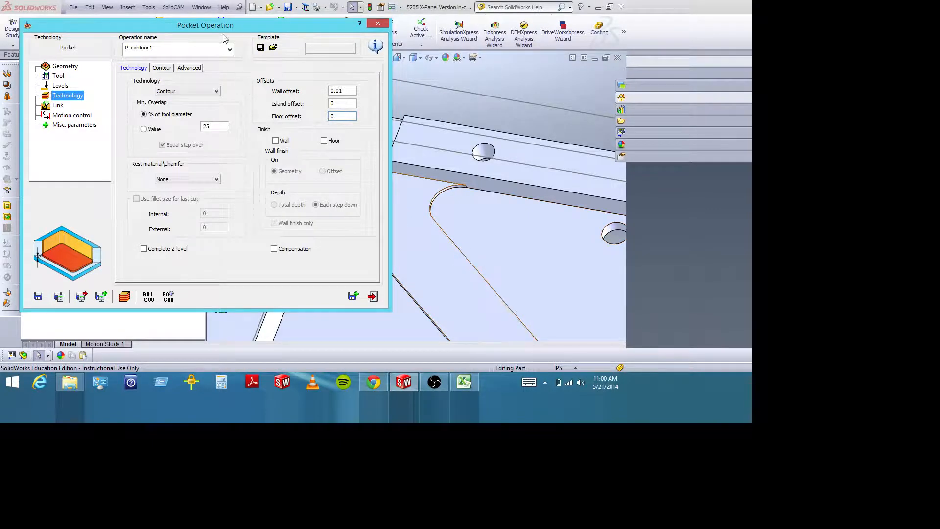
drag(224, 24, 165, 25)
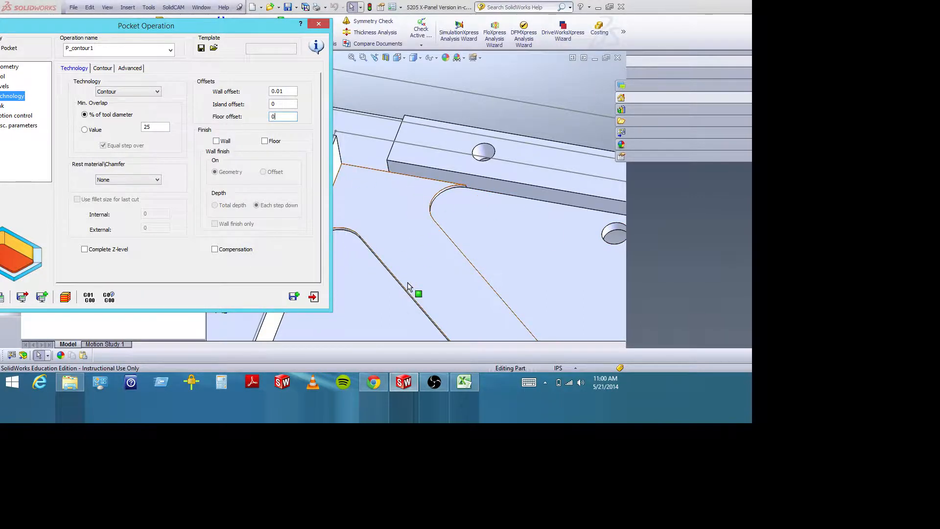
click(281, 118)
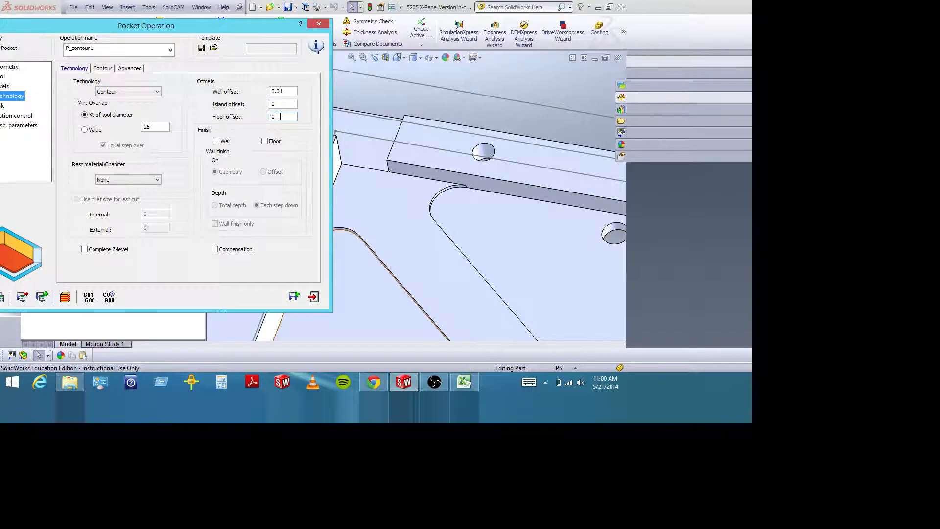
text(.01)
click(285, 104)
Enable wall and floor finishing for the pocket, with the wall finish cut at total depth.
drag(168, 24, 239, 17)
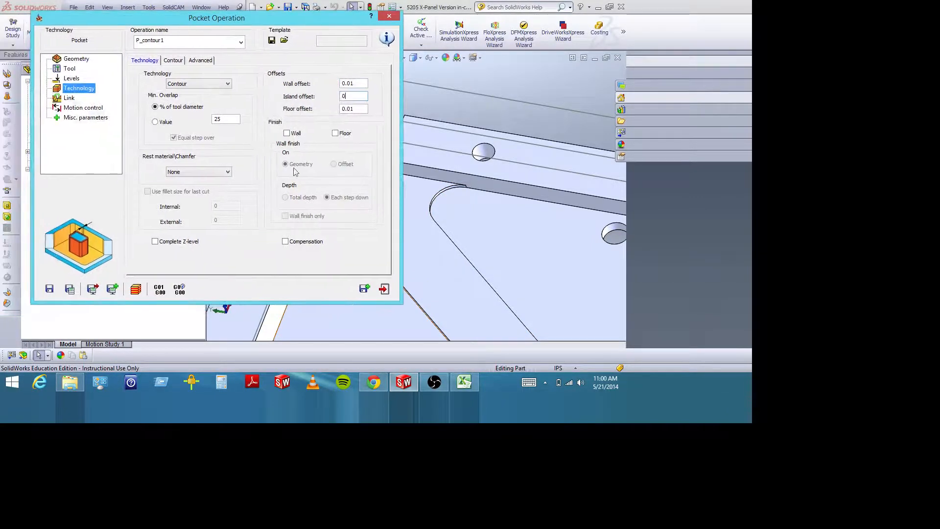
click(288, 134)
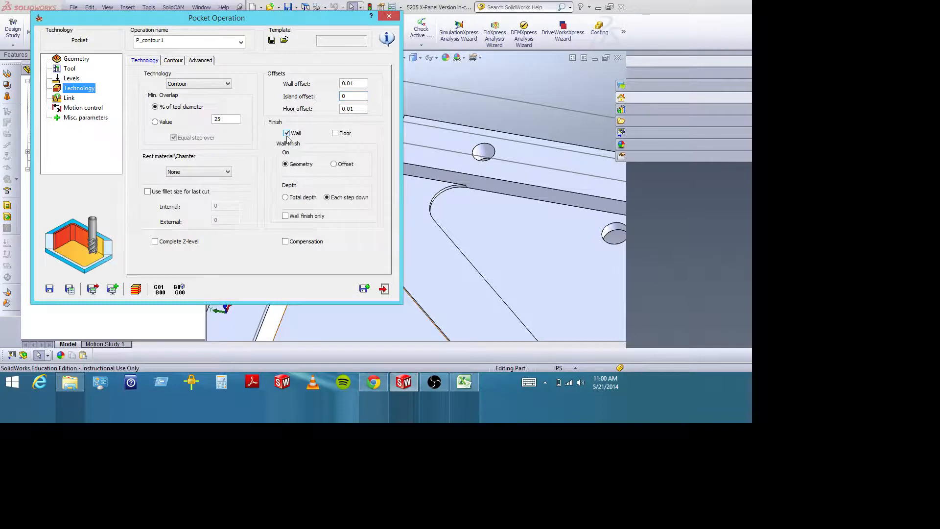
click(336, 134)
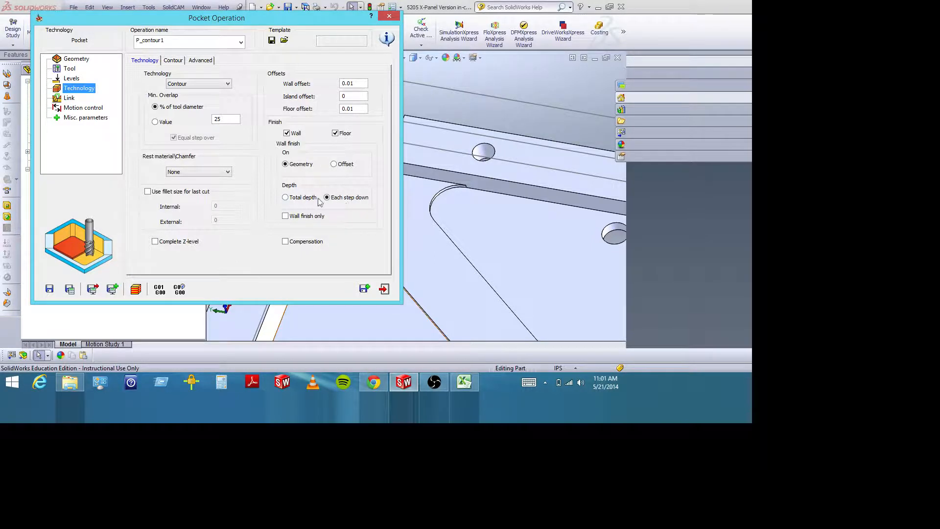
click(286, 198)
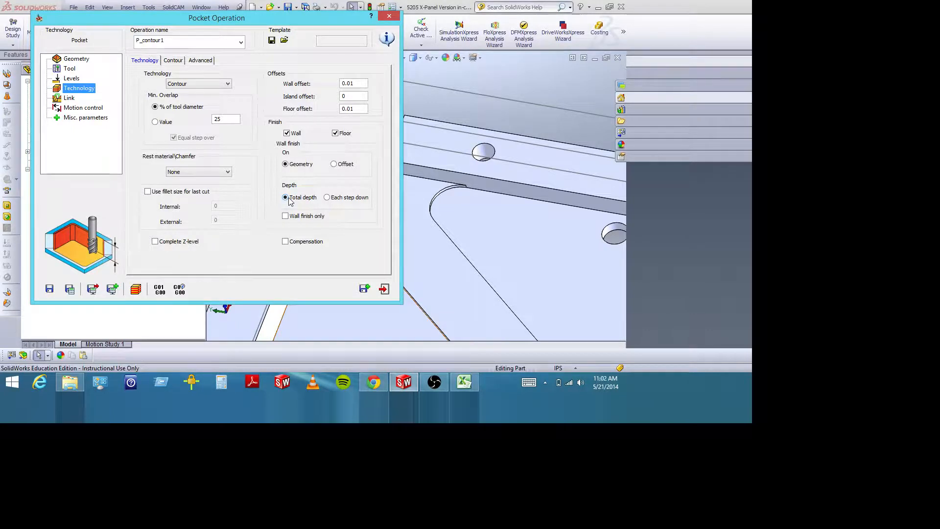
Review the pocket's contour start, corner and direction settings and its advanced plunging options.
click(174, 61)
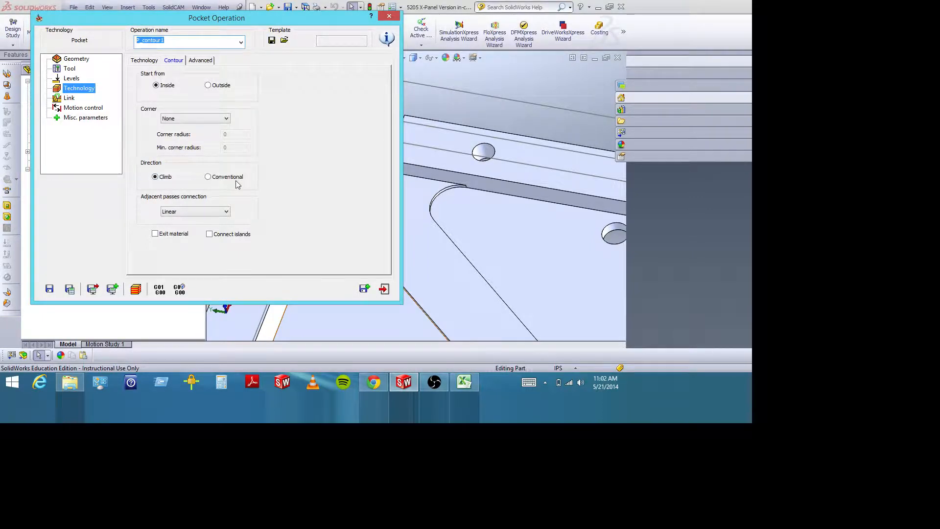
click(476, 196)
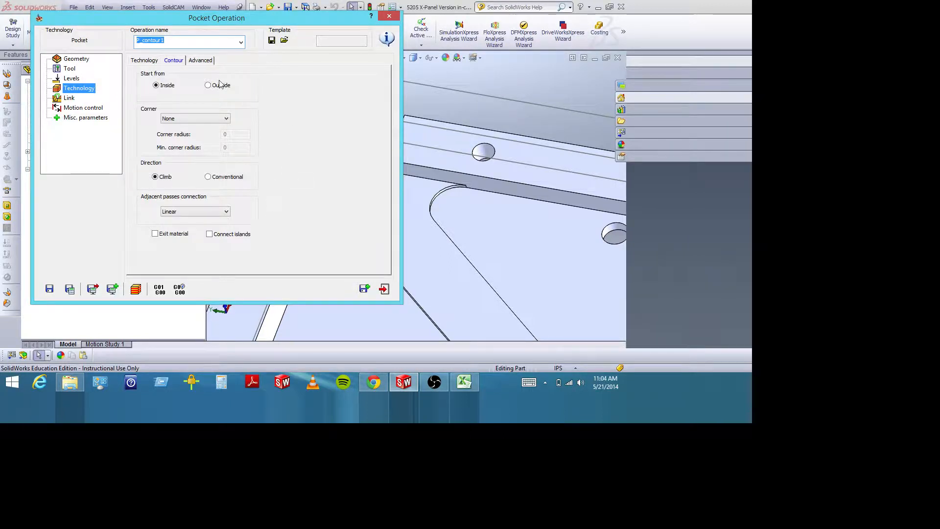
click(201, 61)
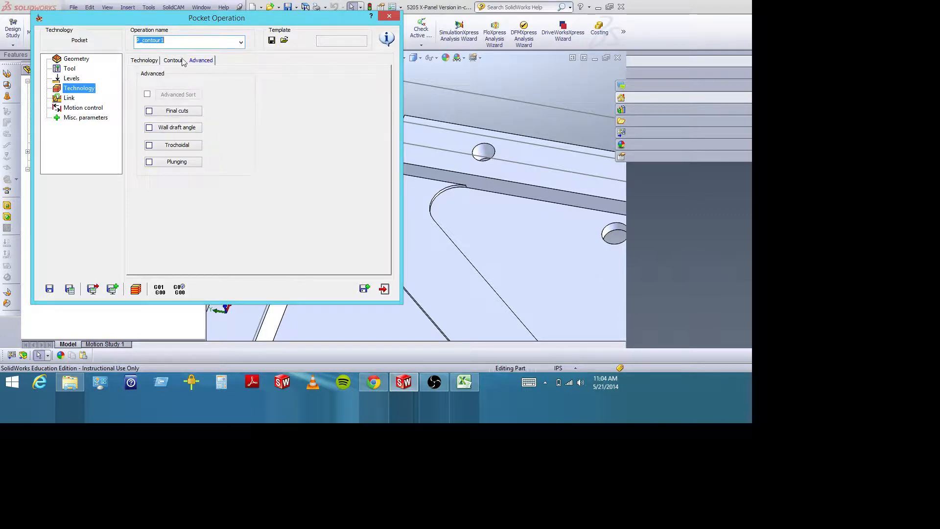
click(151, 164)
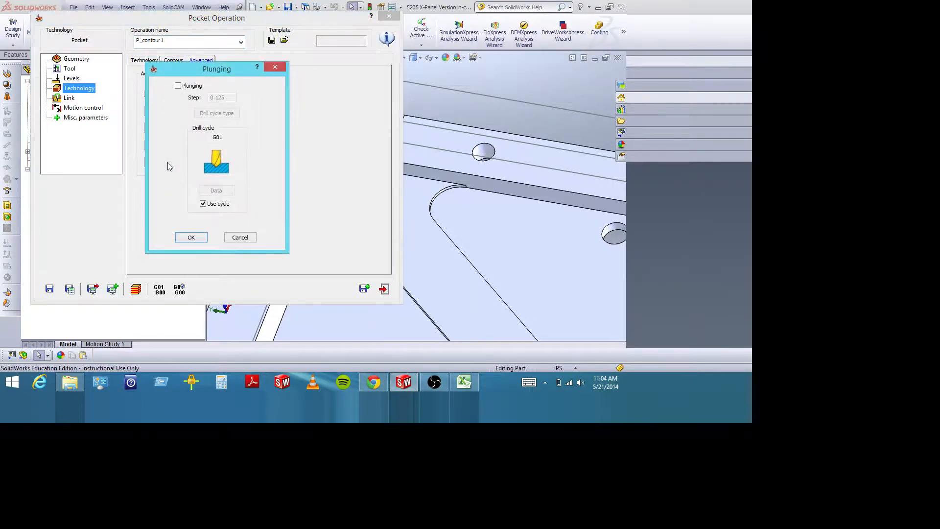
click(240, 237)
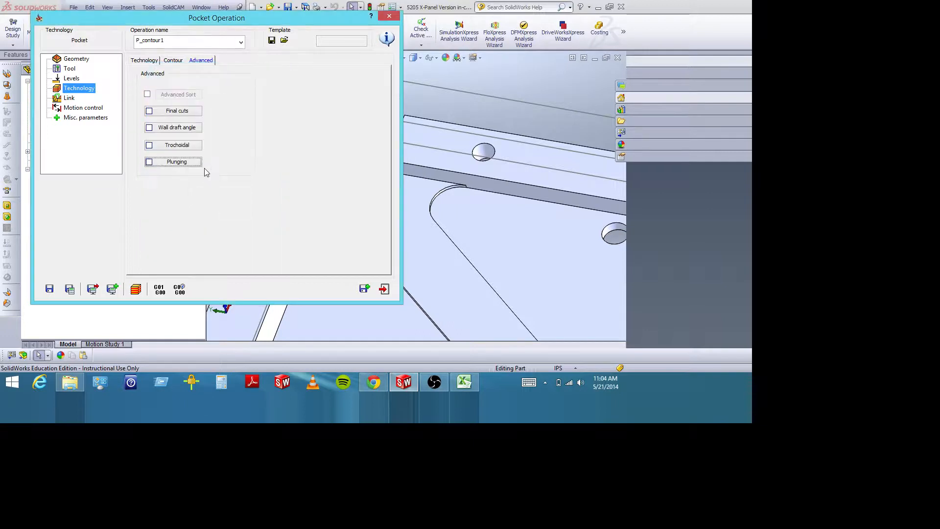
click(172, 62)
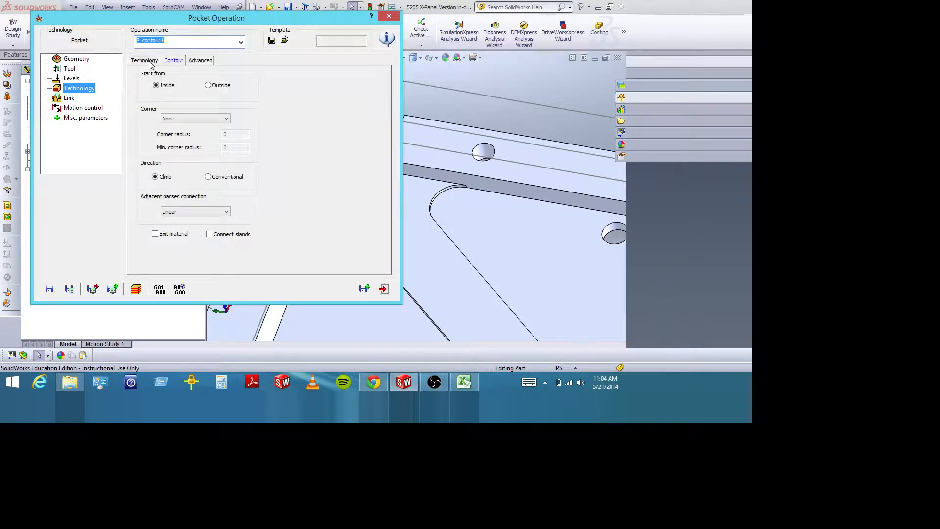
click(149, 61)
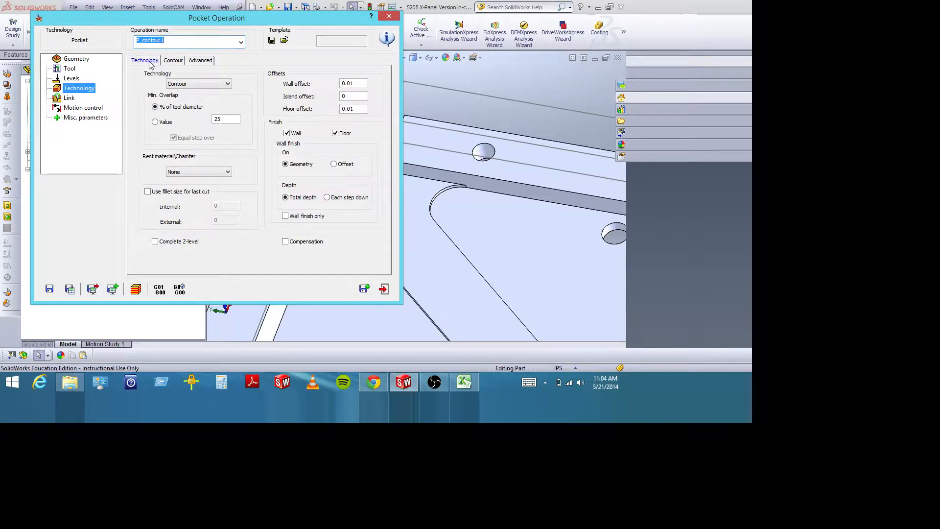
click(182, 64)
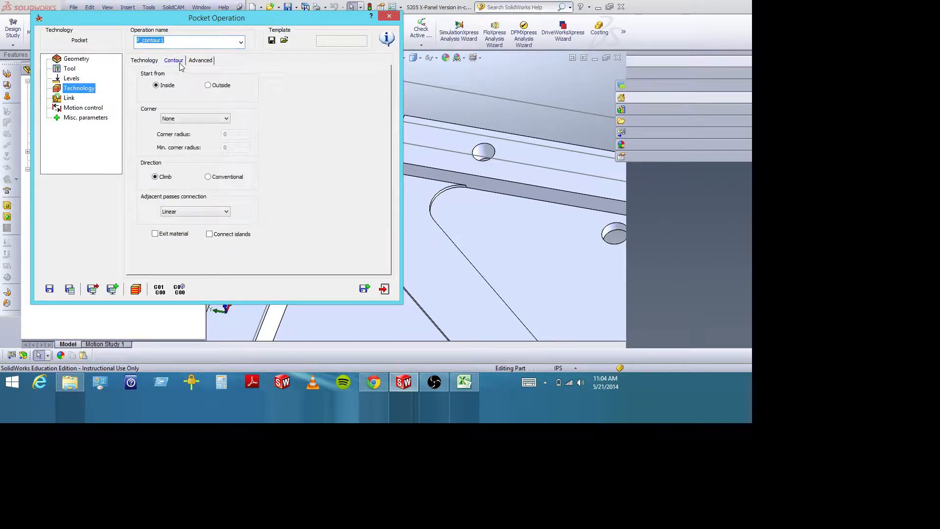
Set the ramping strategy in the pocket's link settings to Linear.
click(69, 98)
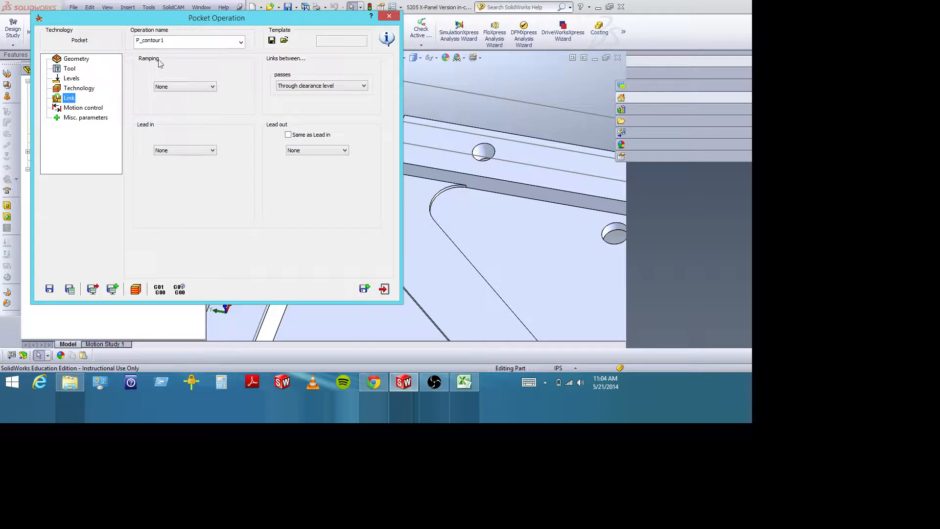
click(186, 85)
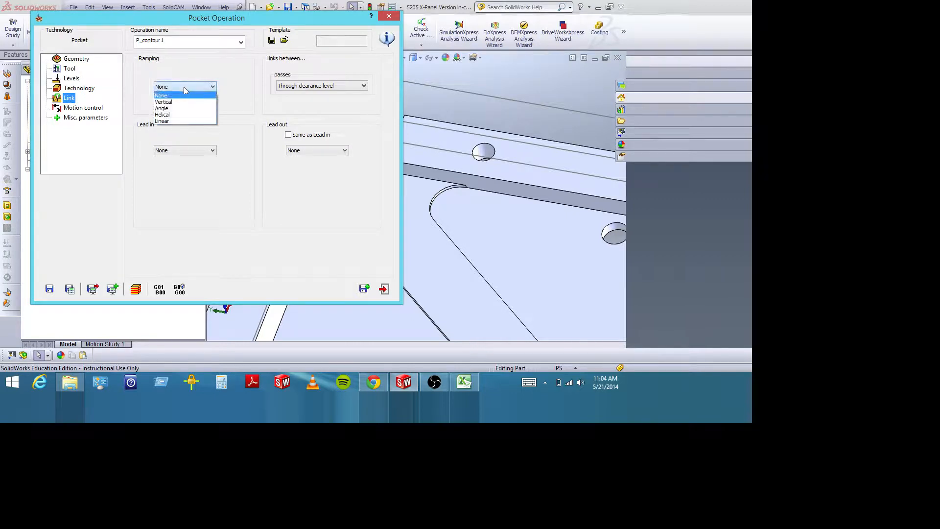
click(169, 120)
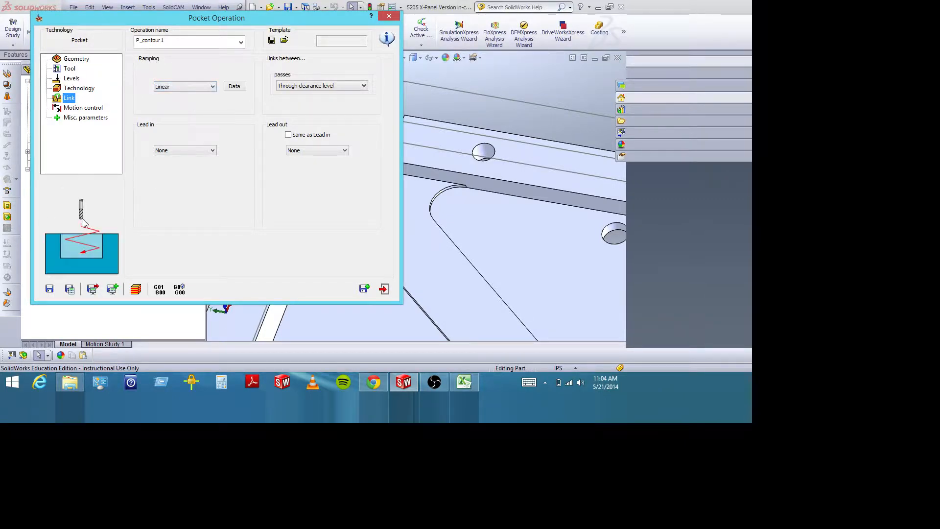
Try Helical ramping for the pocket and return the ramping strategy to Linear.
click(172, 88)
click(169, 115)
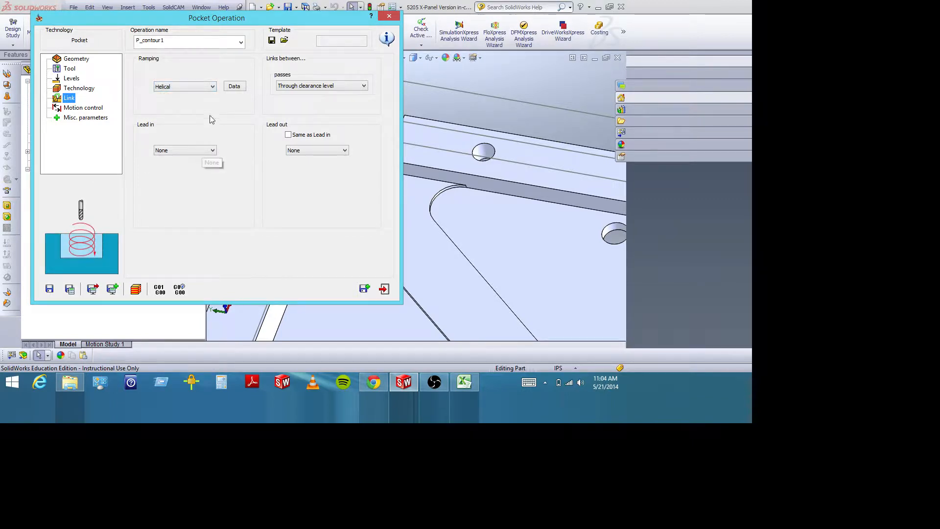
click(204, 88)
click(187, 121)
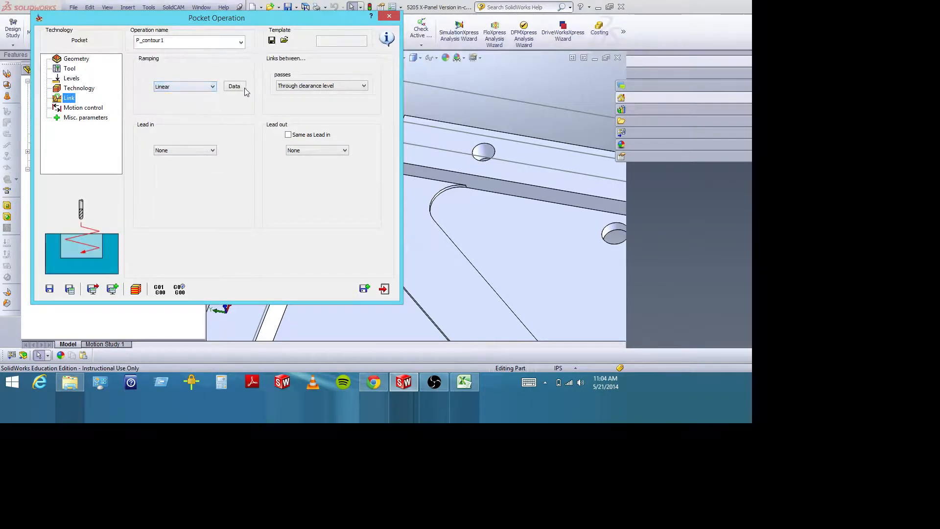
Examine the linear ramping angle, length and ramp path for the pocket's chain, leaving the parameters without saving.
click(235, 87)
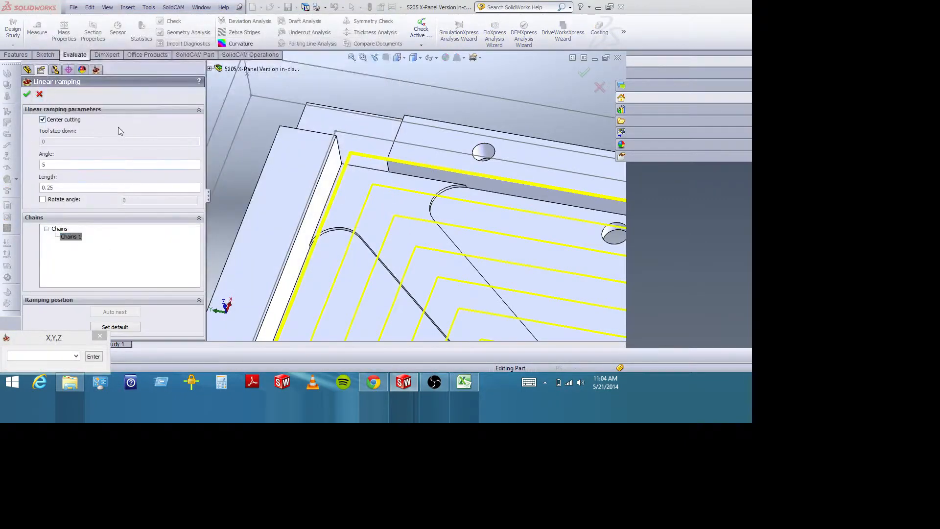
double_click(54, 163)
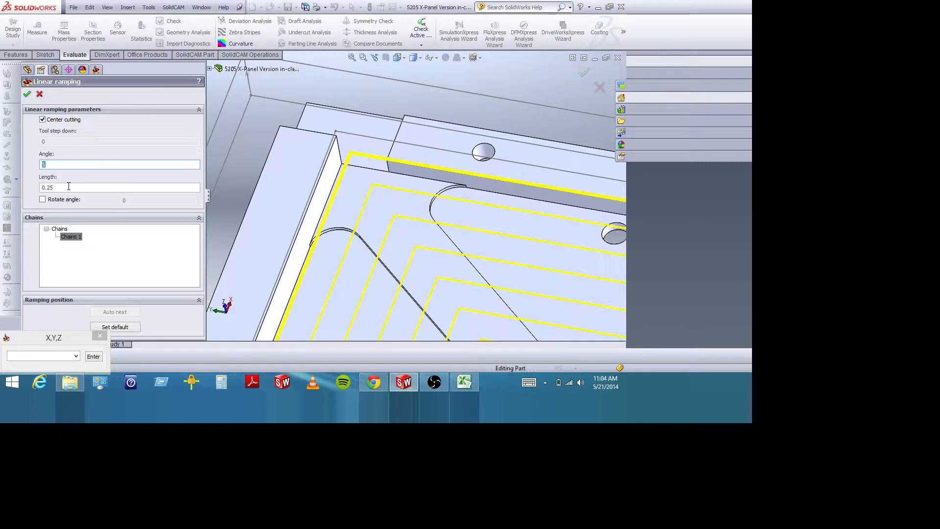
click(68, 187)
scroll(379, 240, up, 6)
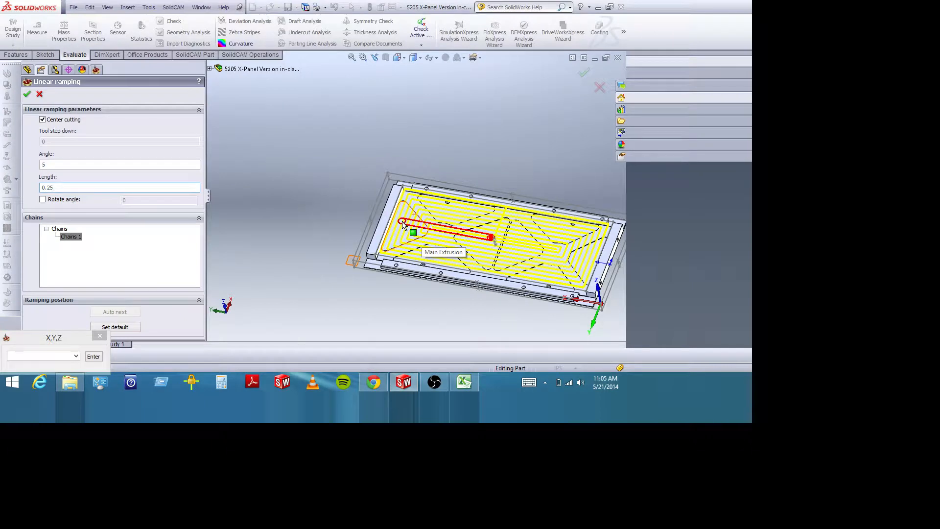
click(40, 95)
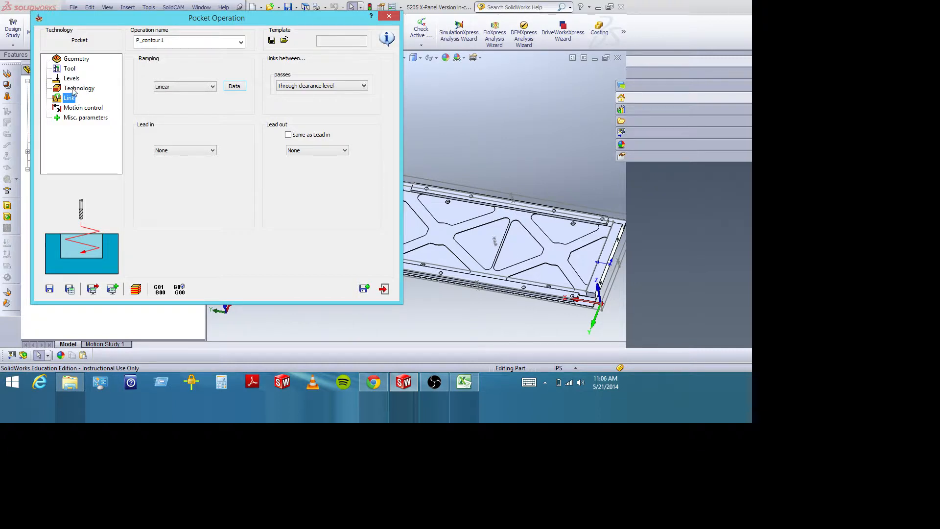
Set the pocket's ramping strategy to None and return to its technology settings.
click(201, 87)
click(196, 100)
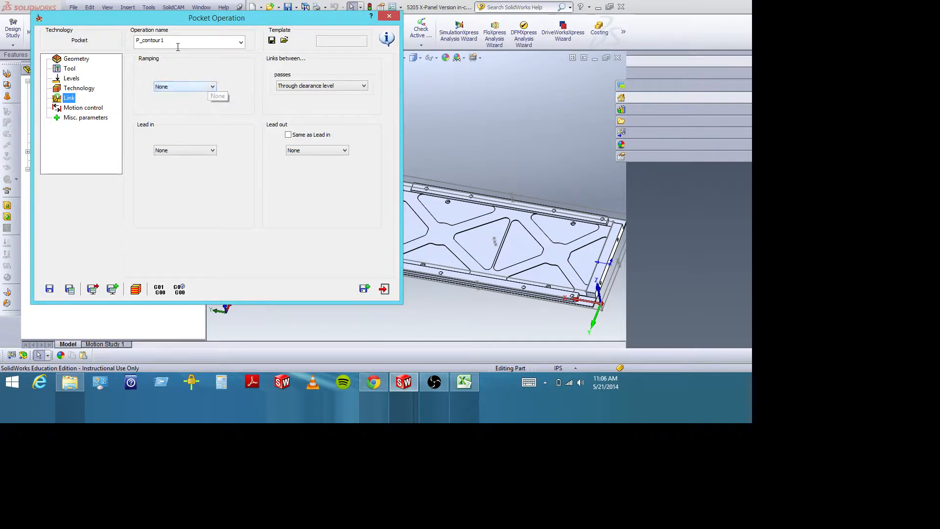
click(76, 89)
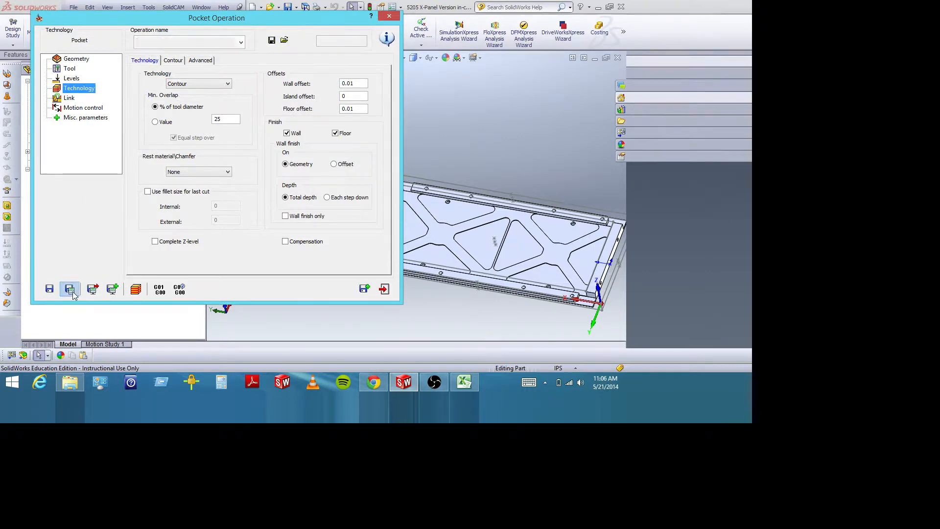
Simulate the pocket operation in 3D with solid verification, adjusting the playback speed and viewing the cut panel.
click(136, 290)
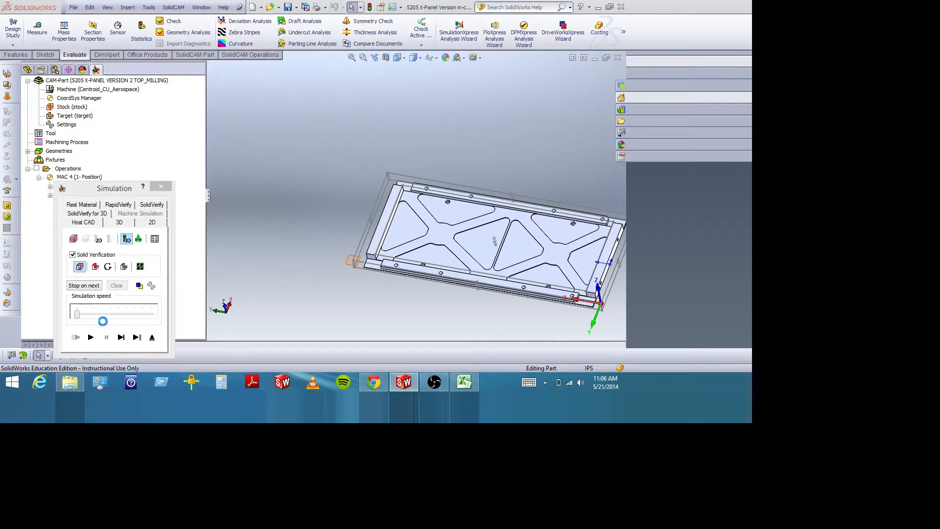
drag(77, 314, 110, 315)
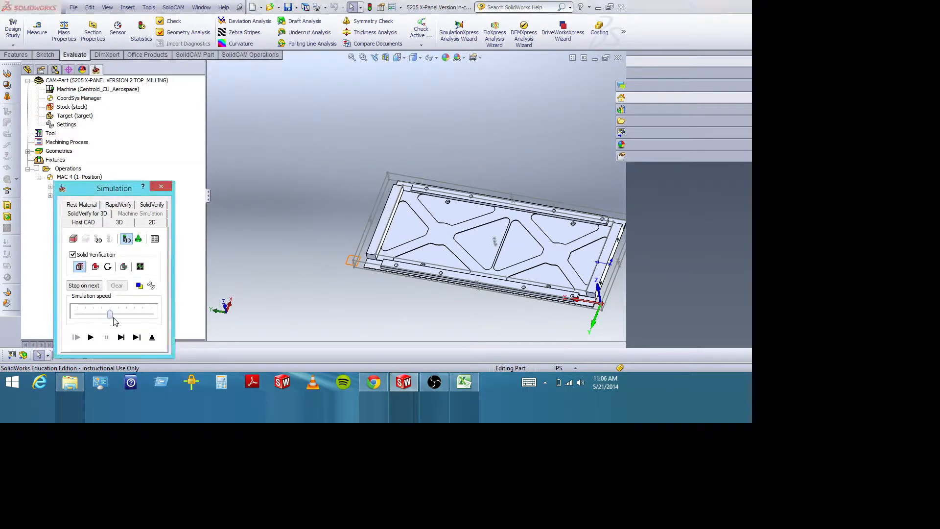
click(91, 338)
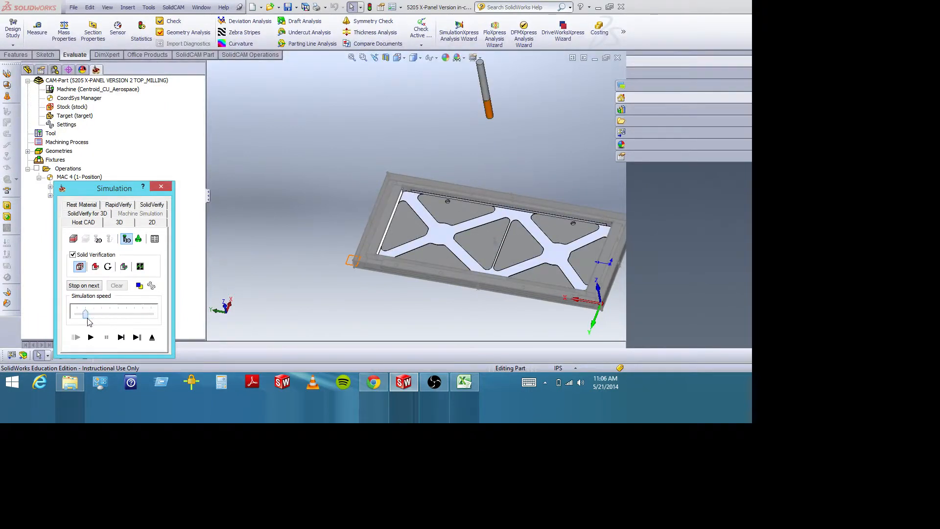
click(90, 338)
mouse_move(351, 275)
middle_down()
mouse_move(327, 242)
mouse_move(346, 290)
middle_up()
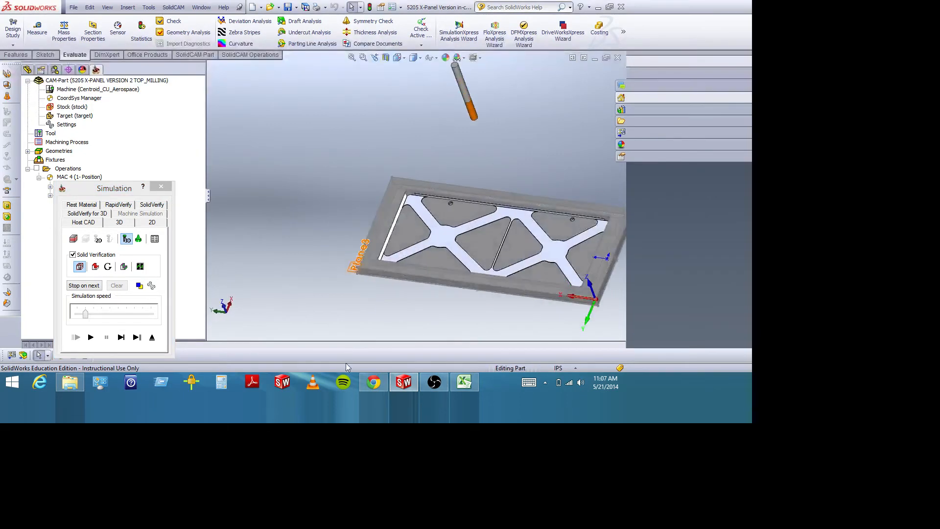
click(70, 382)
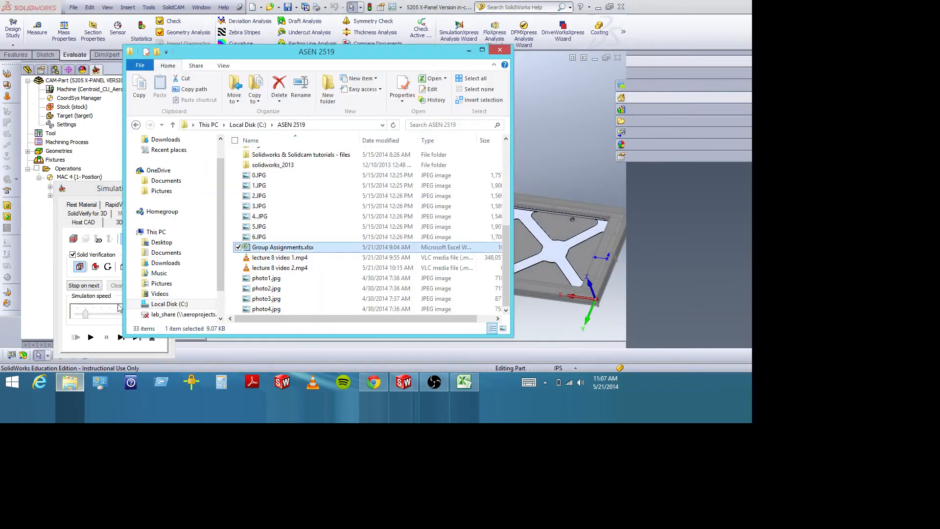
drag(507, 271, 509, 156)
click(469, 50)
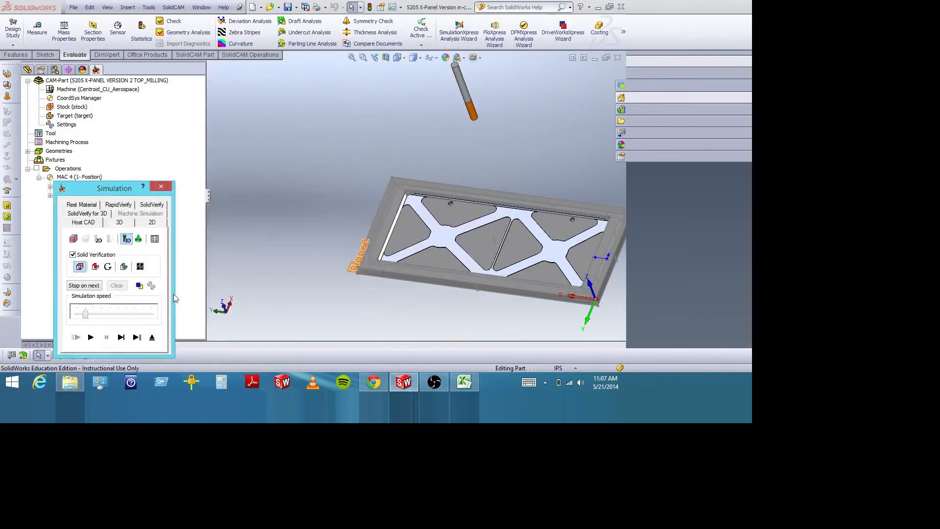
Close the simulation to return to the pocket operation's settings.
click(161, 188)
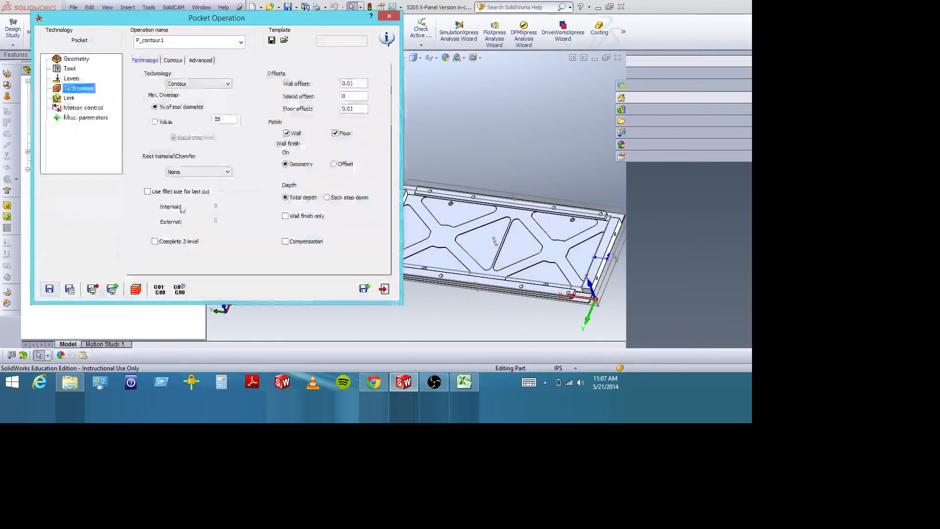
click(433, 387)
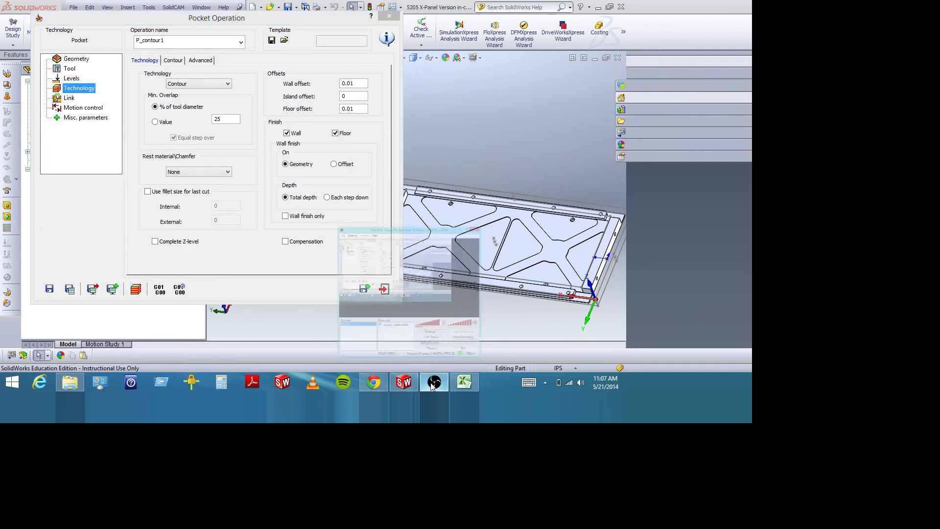